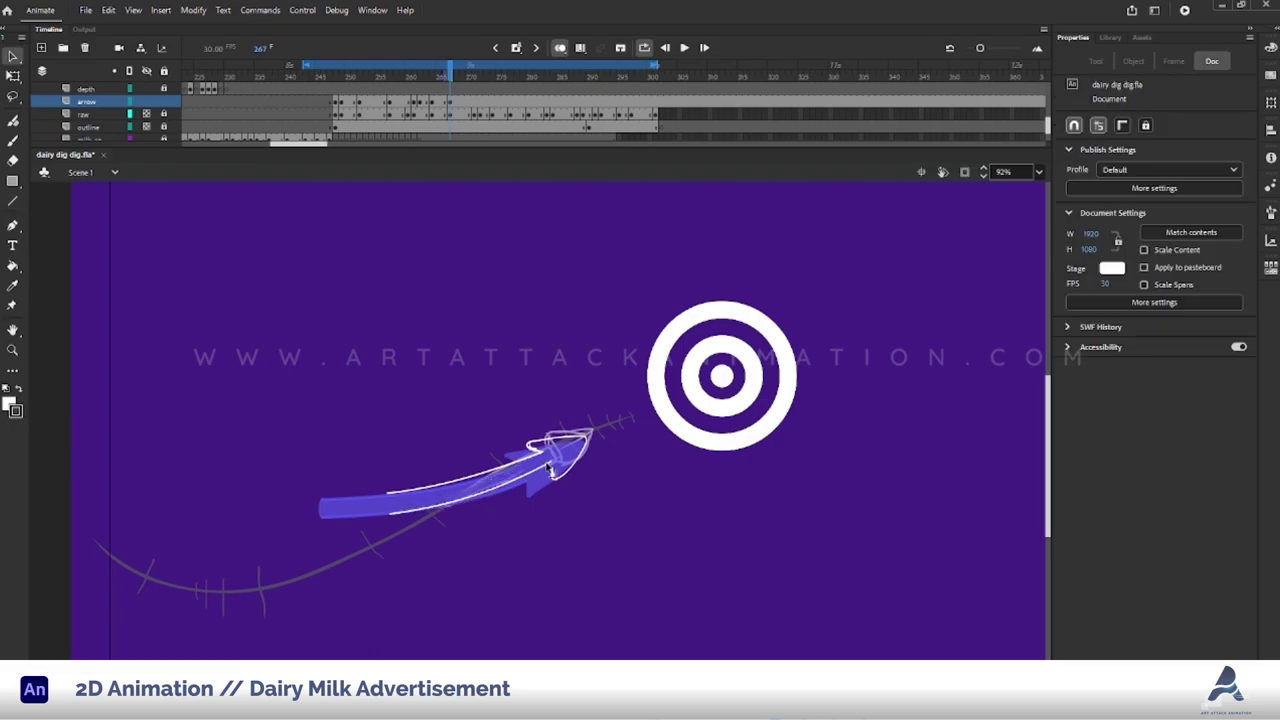
Close the back of the arrowhead outline on frame 267 with the Classic Brush and fill the whole arrow white.
{"action": "key", "text": "b"}
{"action": "scroll", "coordinate": [426, 489], "scroll_direction": "up", "scroll_amount": 2}
{"action": "left_click_drag", "start_coordinate": [688, 438], "coordinate": [647, 467]}
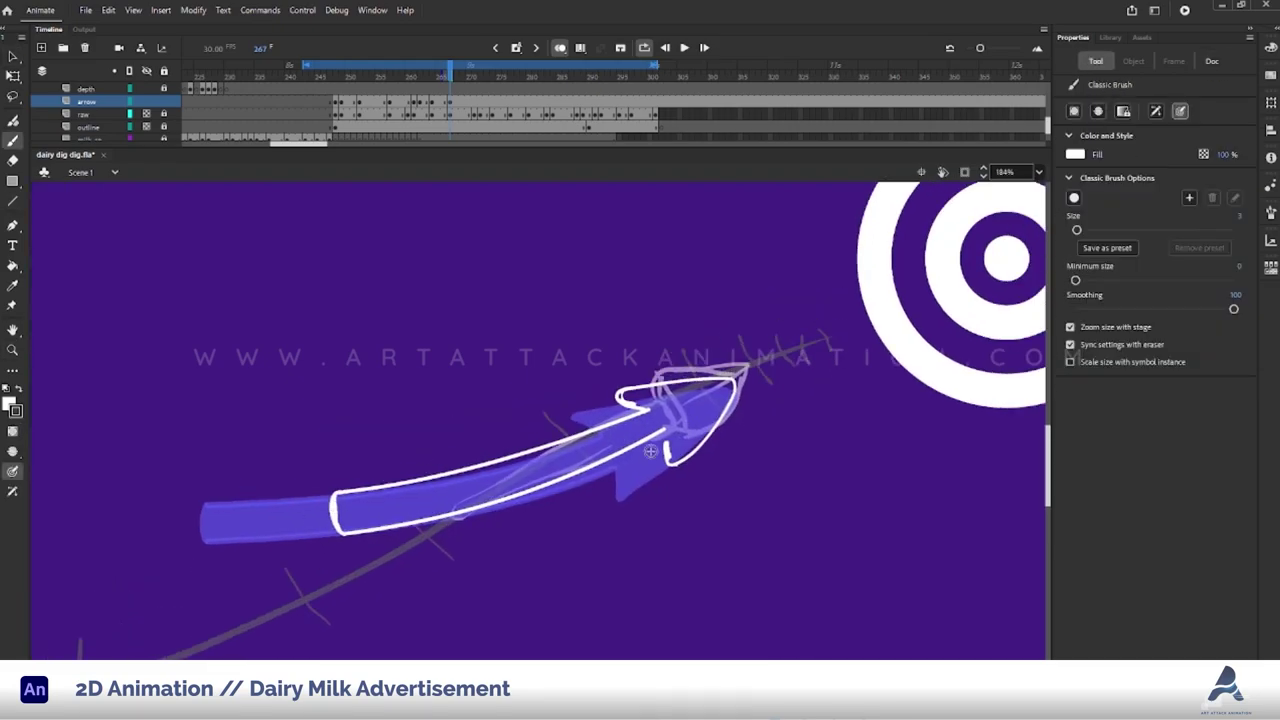
{"action": "key", "text": "e"}
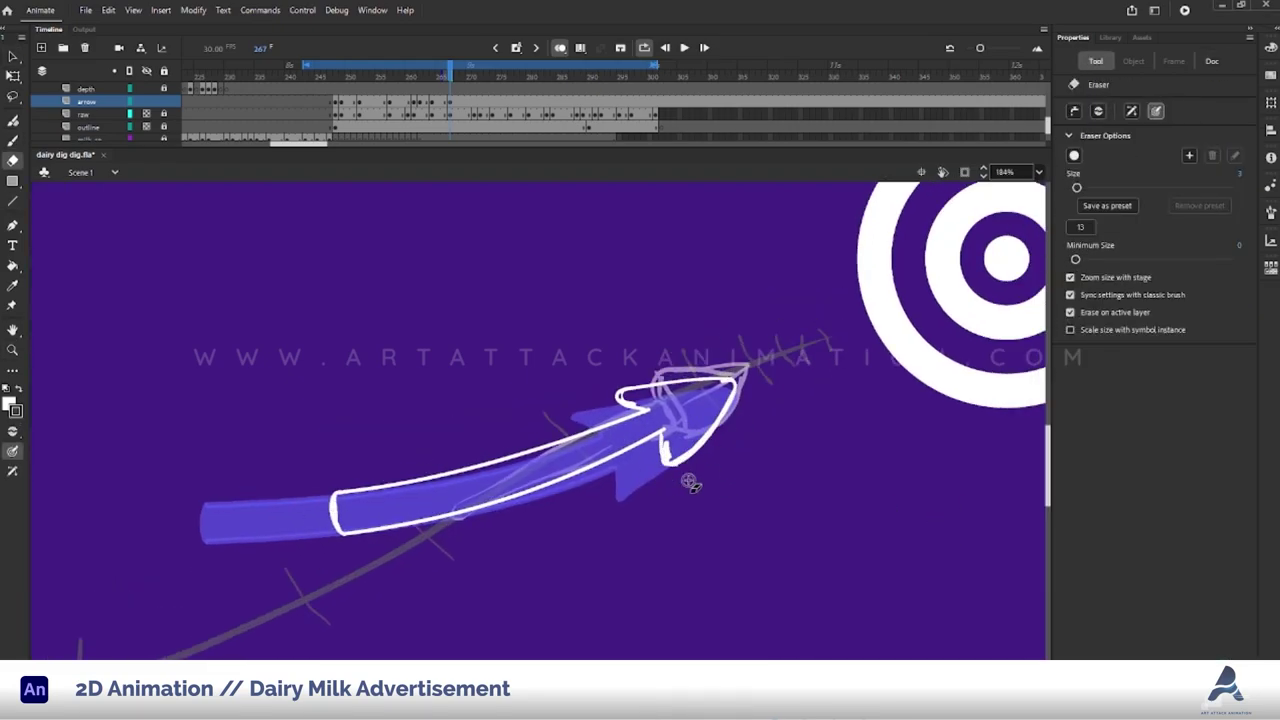
{"action": "key", "text": "k"}
{"action": "left_click", "coordinate": [685, 433]}
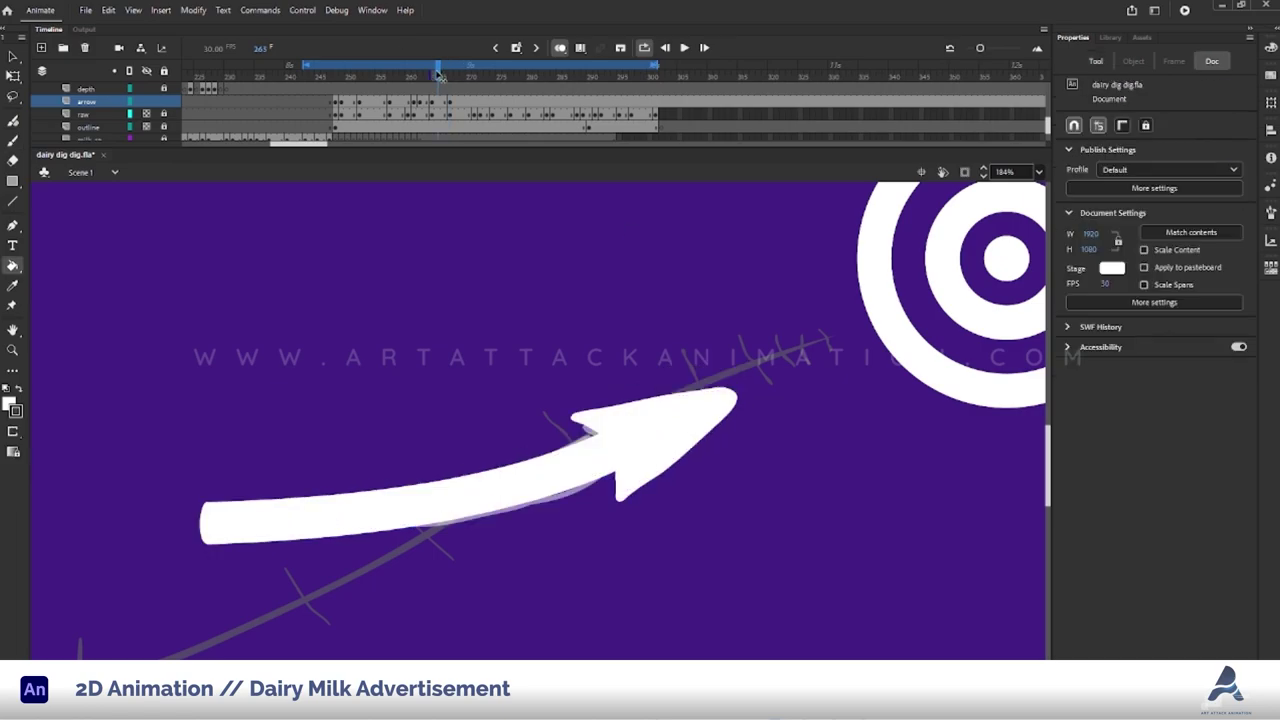
Return to frame 264 and select the arrow shape to check its drawing.
{"action": "left_click_drag", "start_coordinate": [452, 75], "coordinate": [432, 75]}
{"action": "key", "text": "v"}
{"action": "double_click", "coordinate": [697, 462]}
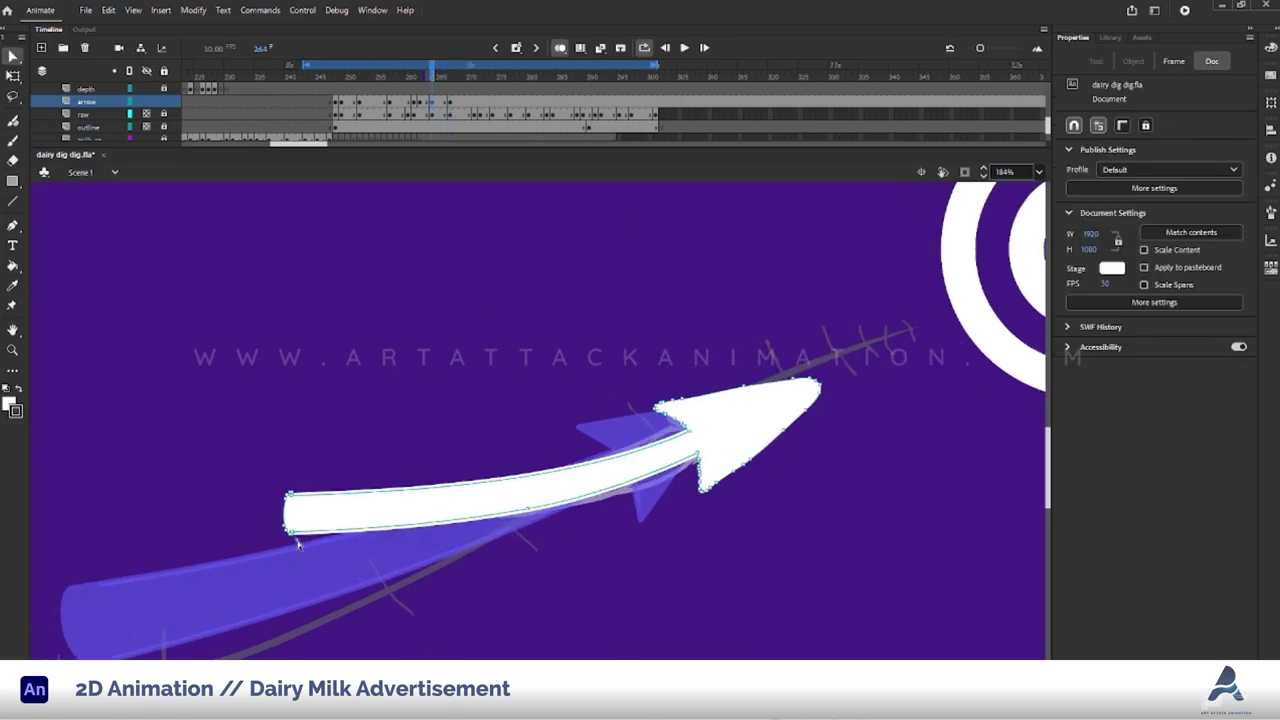
Outline the curved arrow on frame 271 of the arrow layer, using the rough sketch and path as a guide.
{"action": "key", "text": "period"}
{"action": "key", "text": "period"}
{"action": "key", "text": "period"}
{"action": "key", "text": "period"}
{"action": "key", "text": "period"}
{"action": "key", "text": "period"}
{"action": "key", "text": "period"}
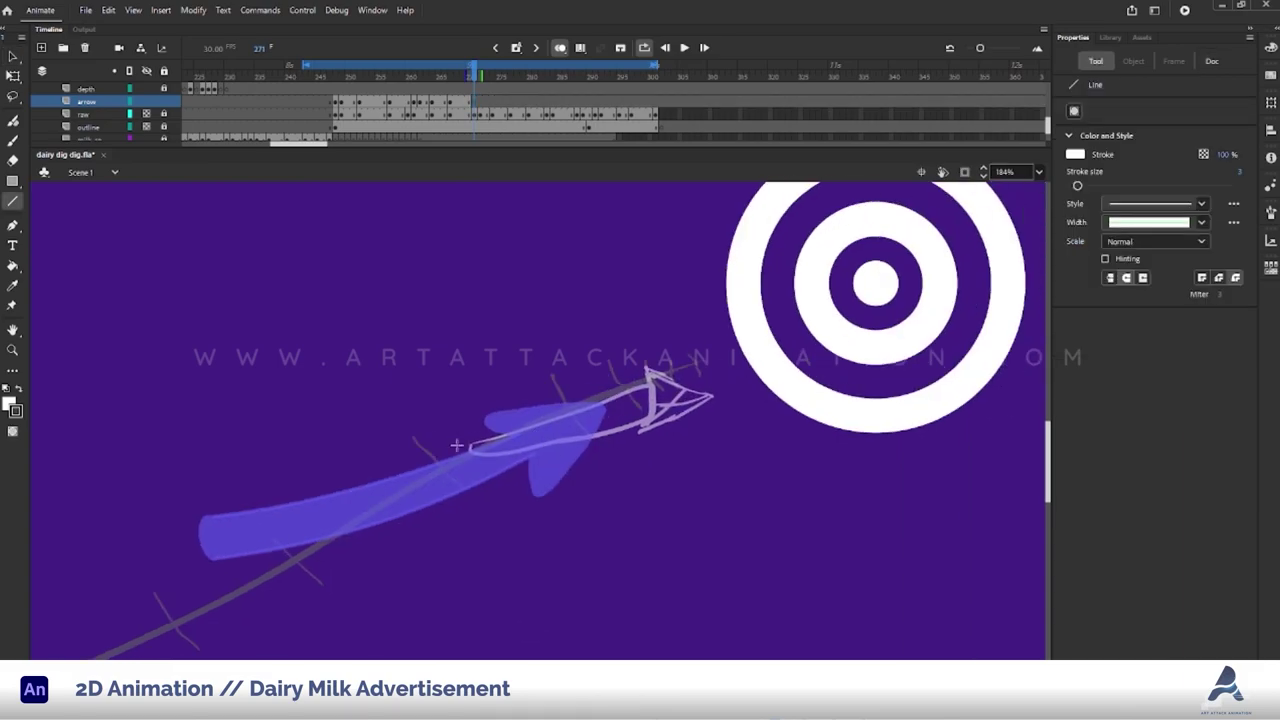
{"action": "left_click", "coordinate": [472, 483]}
{"action": "key", "text": "z"}
{"action": "left_click", "coordinate": [586, 414]}
{"action": "left_click", "coordinate": [1039, 172]}
{"action": "left_click", "coordinate": [1056, 303]}
{"action": "key", "text": "b"}
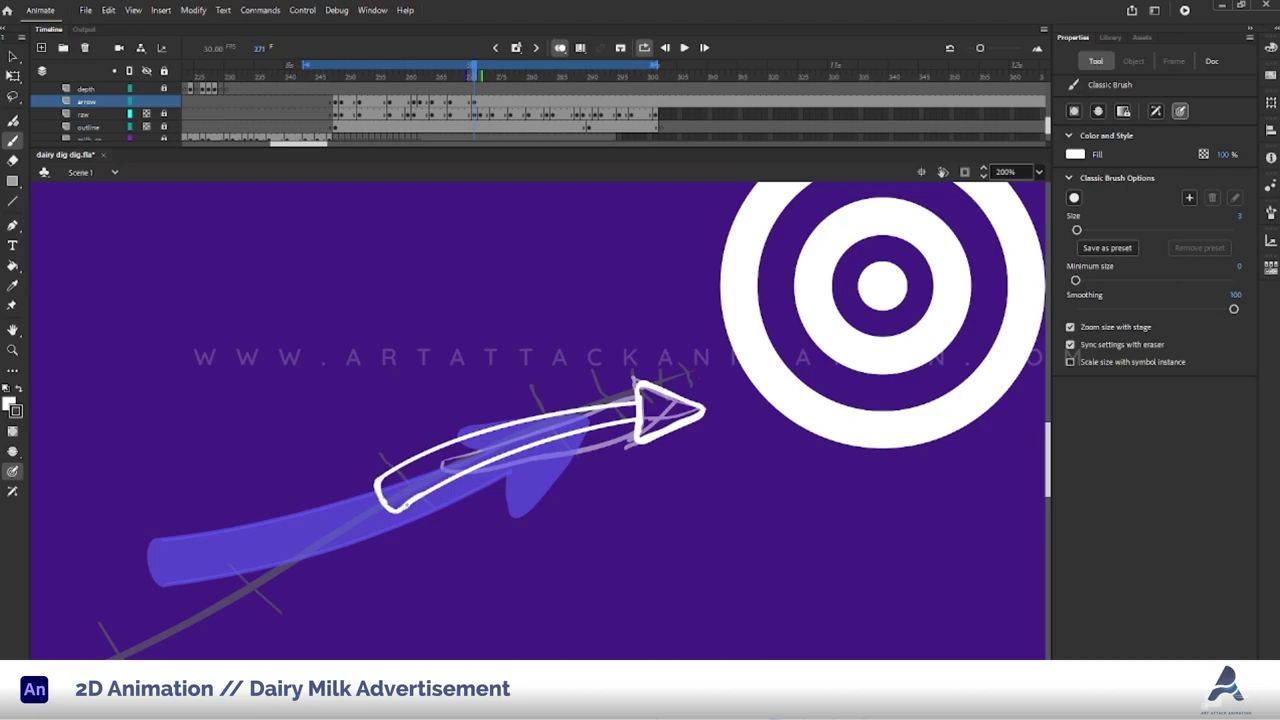
Fill the frame 271 arrow outline with white and inspect its arrowhead up close.
{"action": "key", "text": "k"}
{"action": "left_click", "coordinate": [410, 500]}
{"action": "key", "text": "b"}
{"action": "key", "text": "ctrl+equal"}
{"action": "key", "text": "ctrl+equal"}
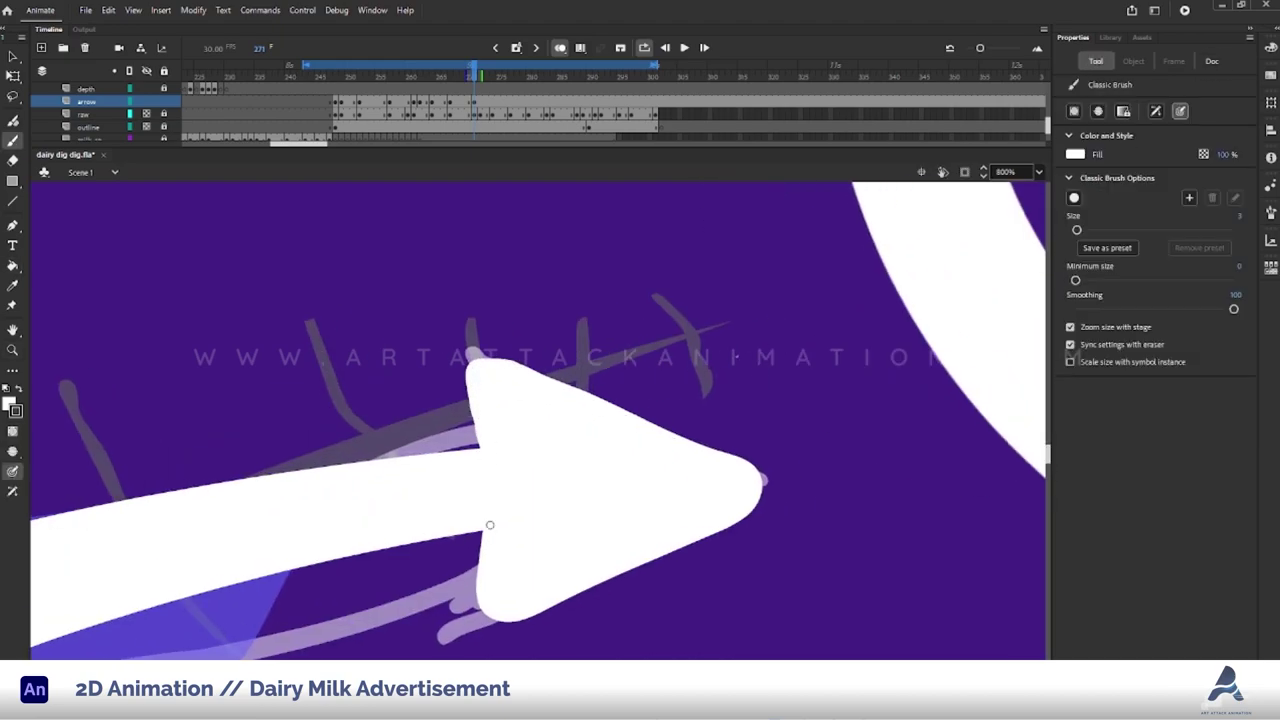
Draw the triangular arrowhead outline on frame 272 so its tip touches the target's outer edge.
{"action": "left_click", "coordinate": [484, 76]}
{"action": "key", "text": "ctrl+minus"}
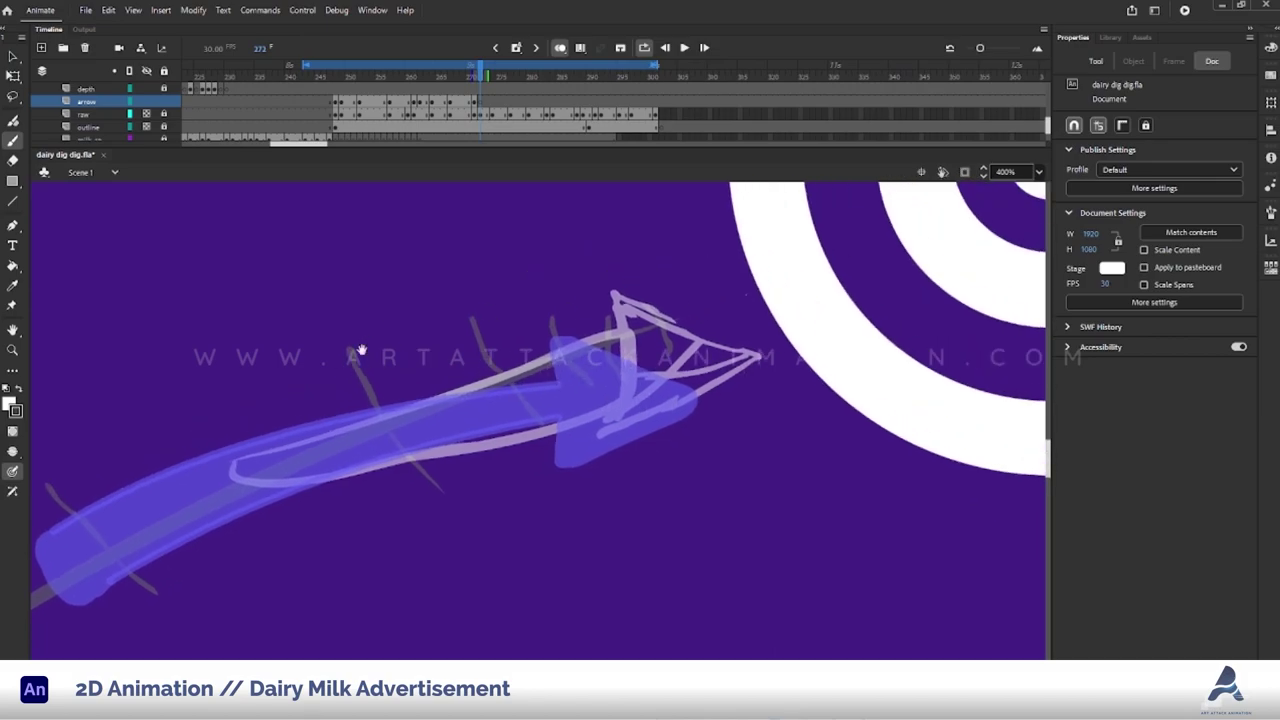
{"action": "left_click_drag", "start_coordinate": [590, 350], "coordinate": [615, 488]}
{"action": "left_click_drag", "start_coordinate": [592, 350], "coordinate": [747, 378]}
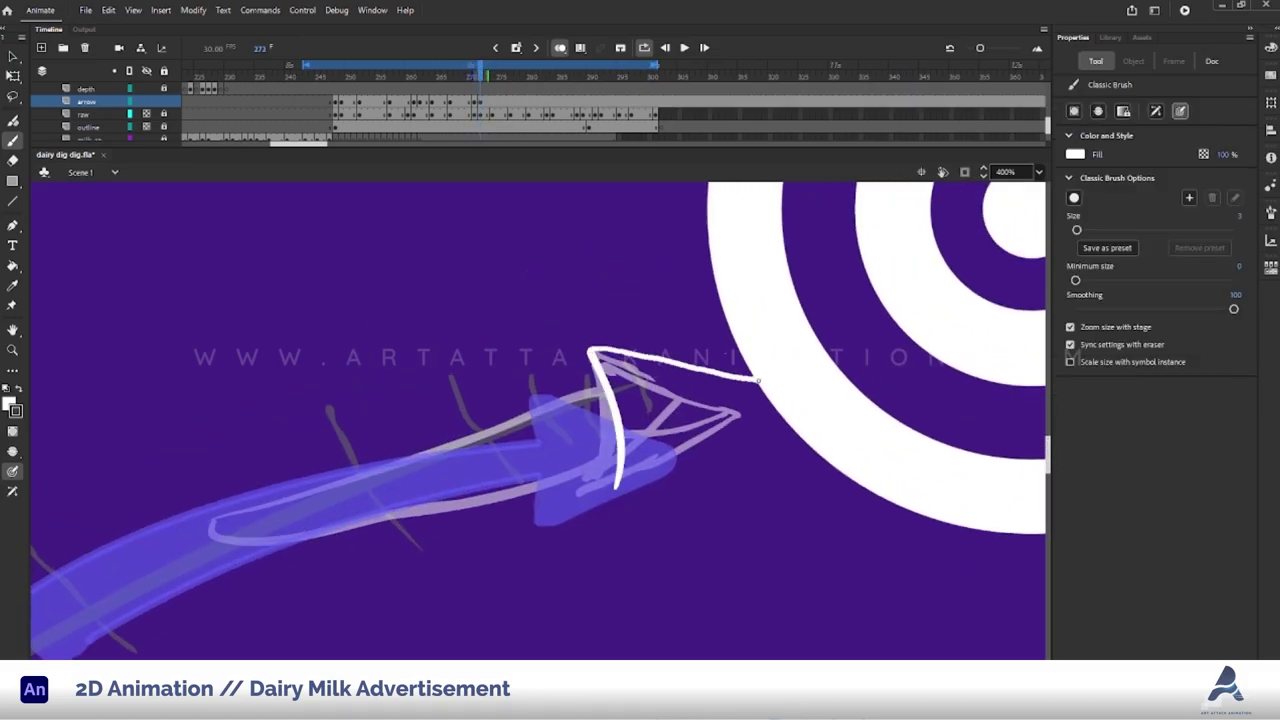
{"action": "key", "text": "v"}
{"action": "left_click", "coordinate": [466, 324]}
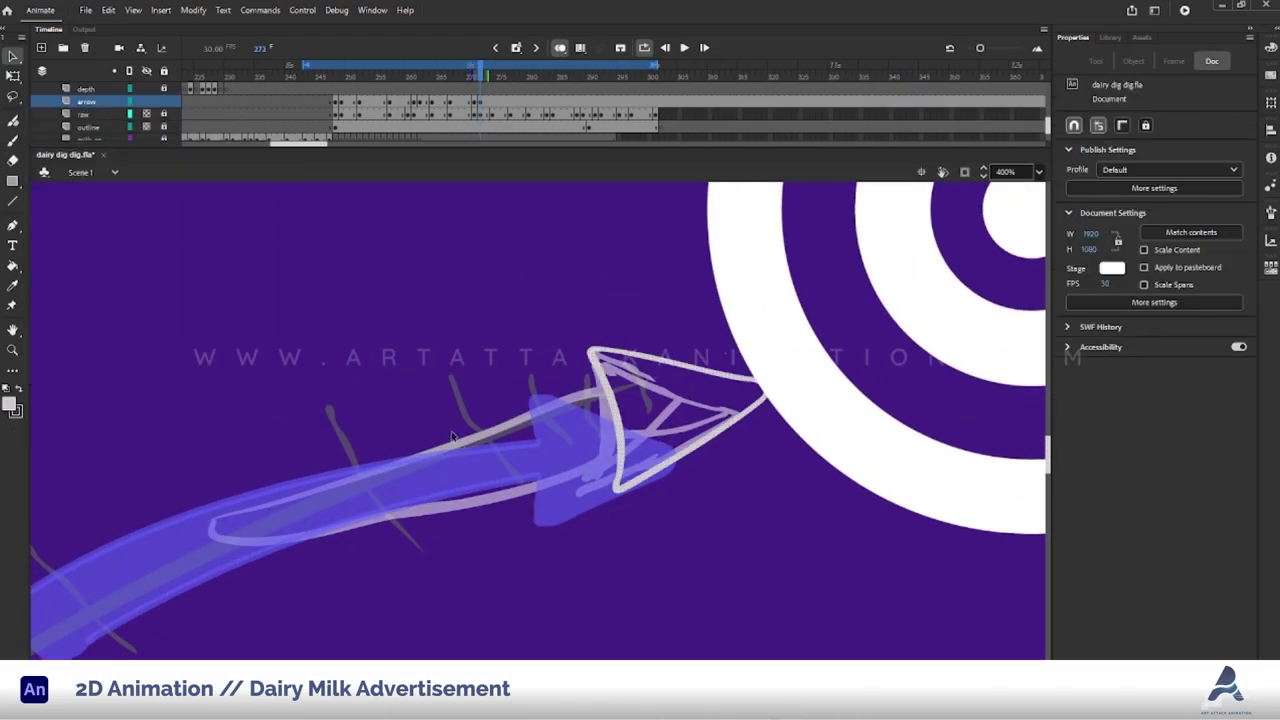
Draw the two gently curved shaft edges behind the arrowhead on frame 272, close the tail and fill the arrow white.
{"action": "key", "text": "n"}
{"action": "left_click_drag", "start_coordinate": [213, 503], "coordinate": [593, 403]}
{"action": "key", "text": "v"}
{"action": "left_click", "coordinate": [510, 428]}
{"action": "key", "text": "b"}
{"action": "left_click_drag", "start_coordinate": [203, 492], "coordinate": [610, 395]}
{"action": "left_click_drag", "start_coordinate": [218, 555], "coordinate": [620, 437]}
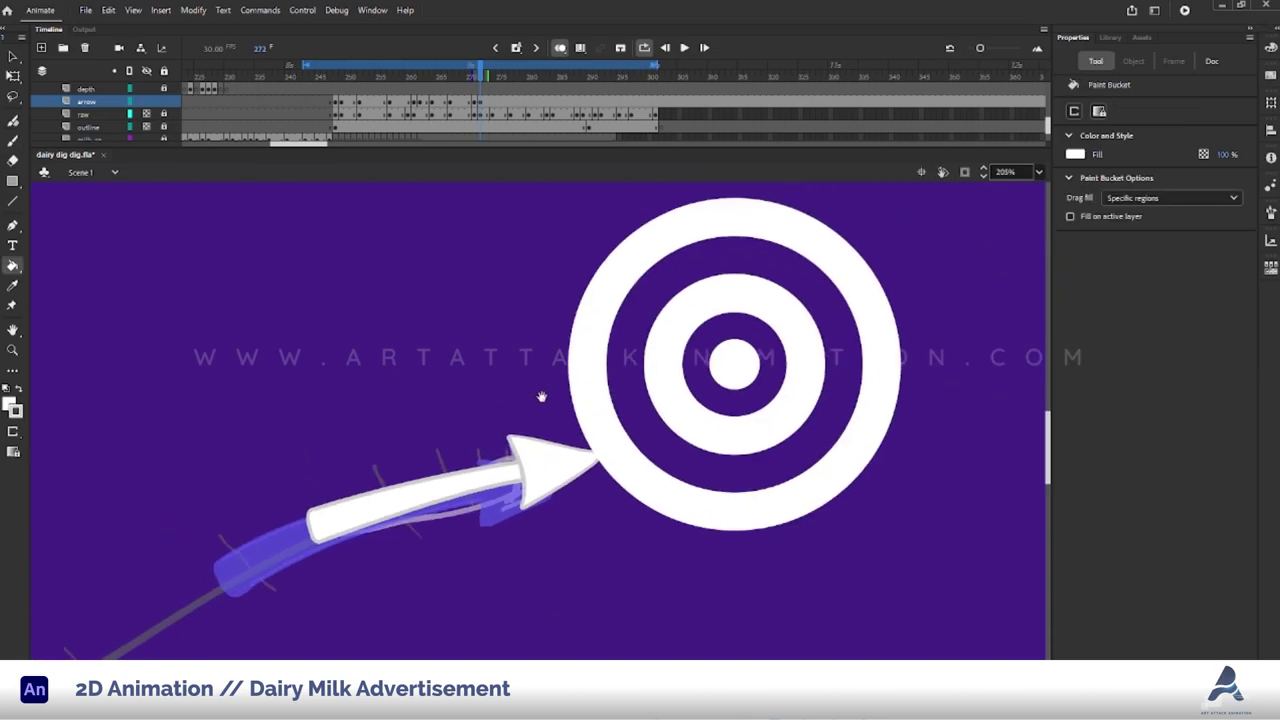
Go to frame 274 and make the target layer semi-transparent so the rough arrow sketch shows through.
{"action": "left_click", "coordinate": [492, 70]}
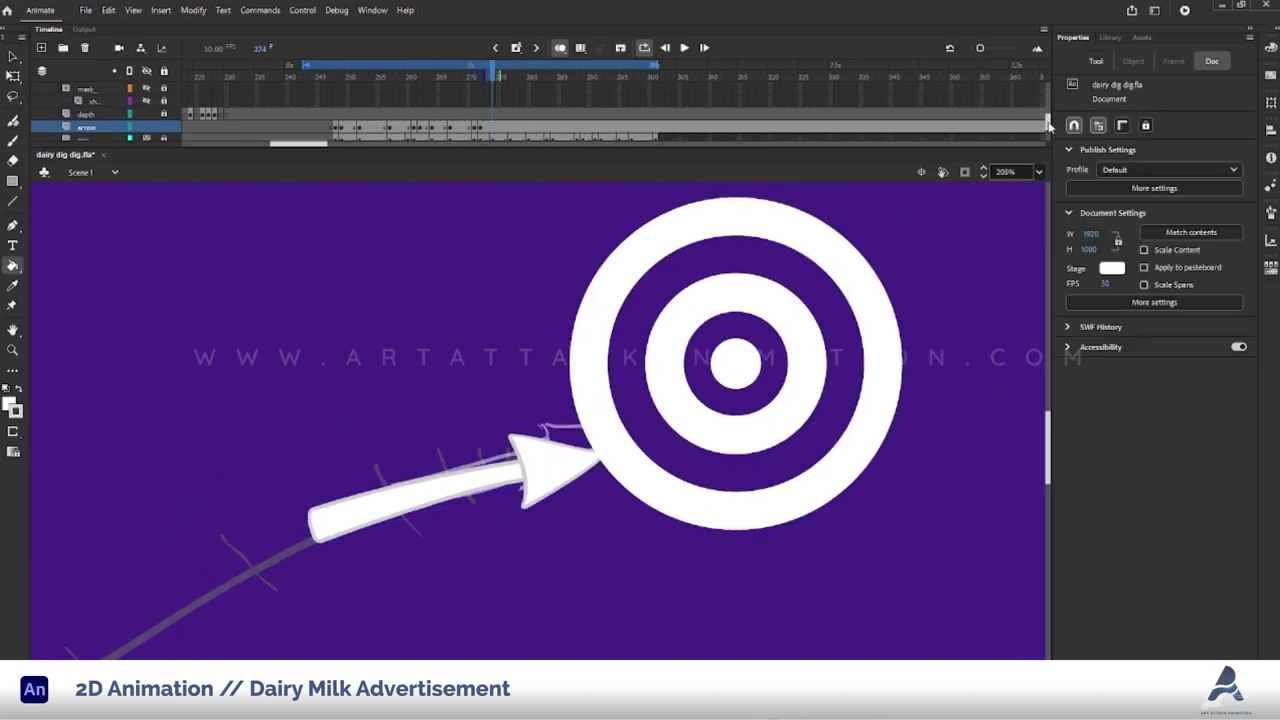
{"action": "left_click_drag", "start_coordinate": [1033, 147], "coordinate": [1033, 255]}
{"action": "scroll", "coordinate": [300, 180], "scroll_direction": "up", "scroll_amount": 2}
{"action": "right_click", "coordinate": [84, 203]}
{"action": "left_click", "coordinate": [120, 576]}
{"action": "left_click", "coordinate": [712, 230]}
{"action": "left_click_drag", "start_coordinate": [557, 75], "coordinate": [528, 67]}
{"action": "scroll", "coordinate": [290, 250], "scroll_direction": "down", "scroll_amount": 3}
{"action": "left_click_drag", "start_coordinate": [290, 258], "coordinate": [600, 168]}
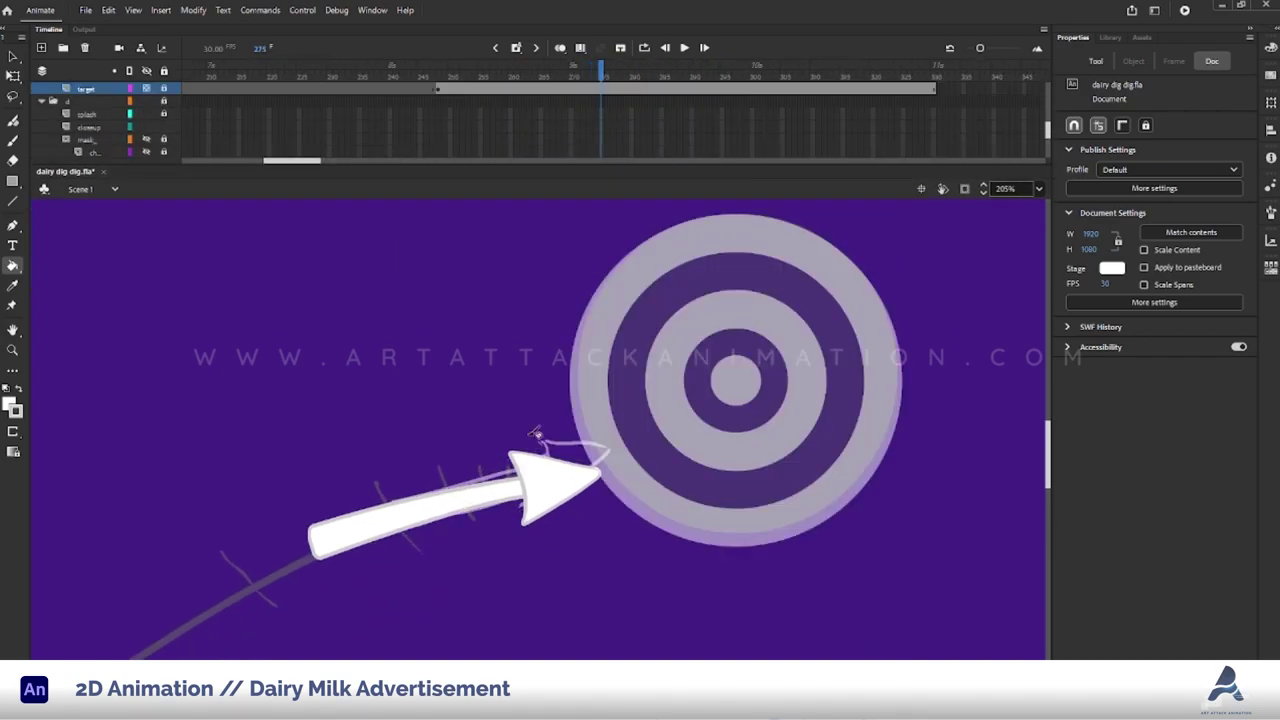
Turn on onion skinning and draw the arrowhead outline on frame 274 of the arrow layer, overlapping the target's edge.
{"action": "left_click", "coordinate": [565, 470]}
{"action": "left_click", "coordinate": [522, 326]}
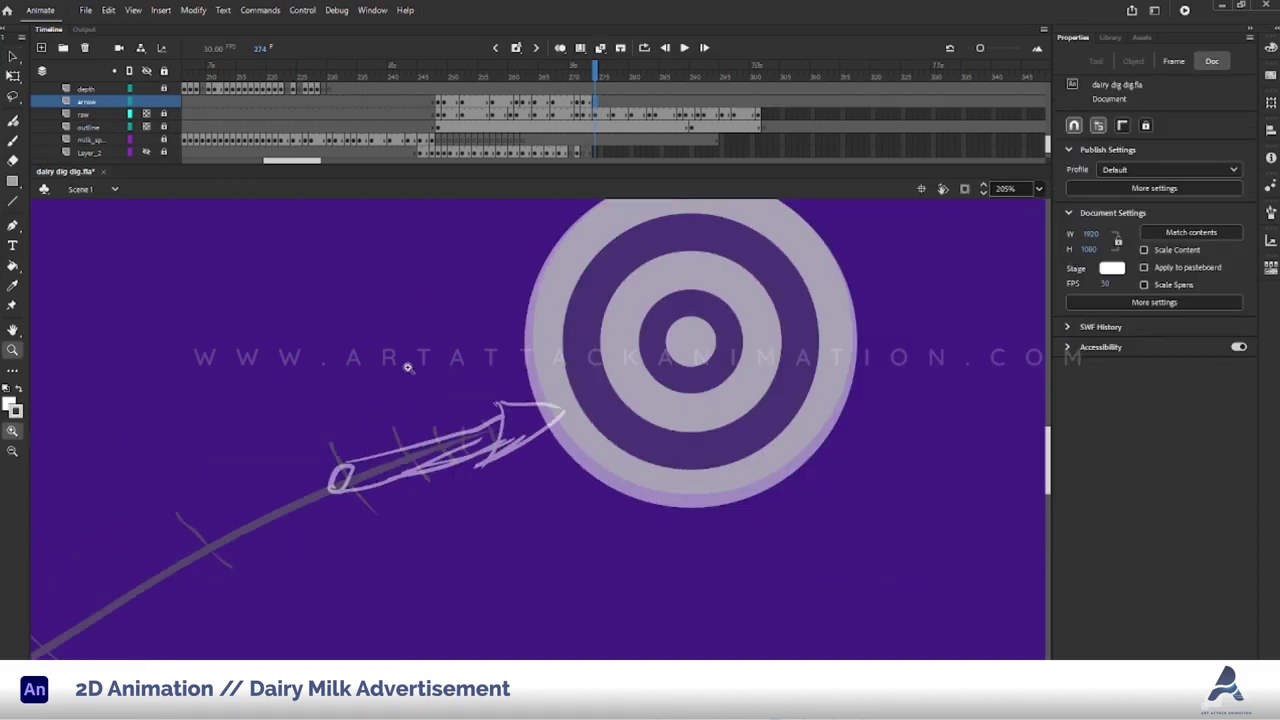
{"action": "key", "text": "b"}
{"action": "left_click", "coordinate": [560, 47]}
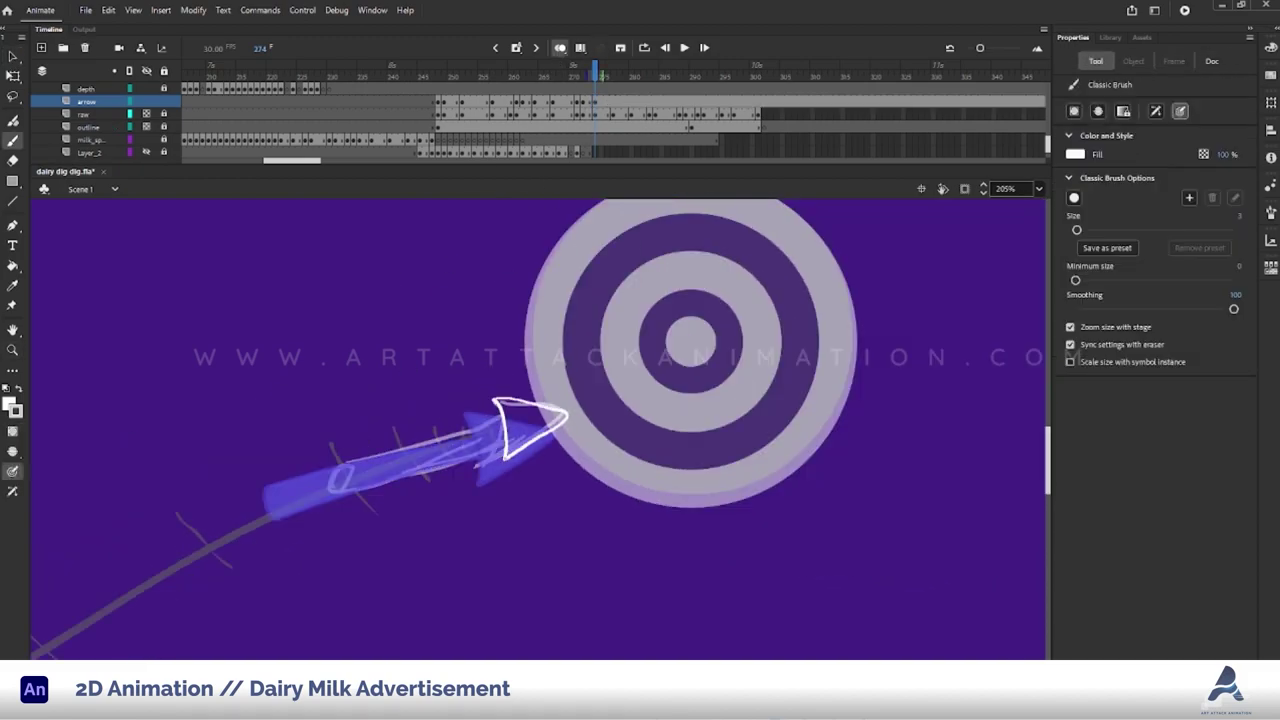
{"action": "key", "text": "ctrl+equal"}
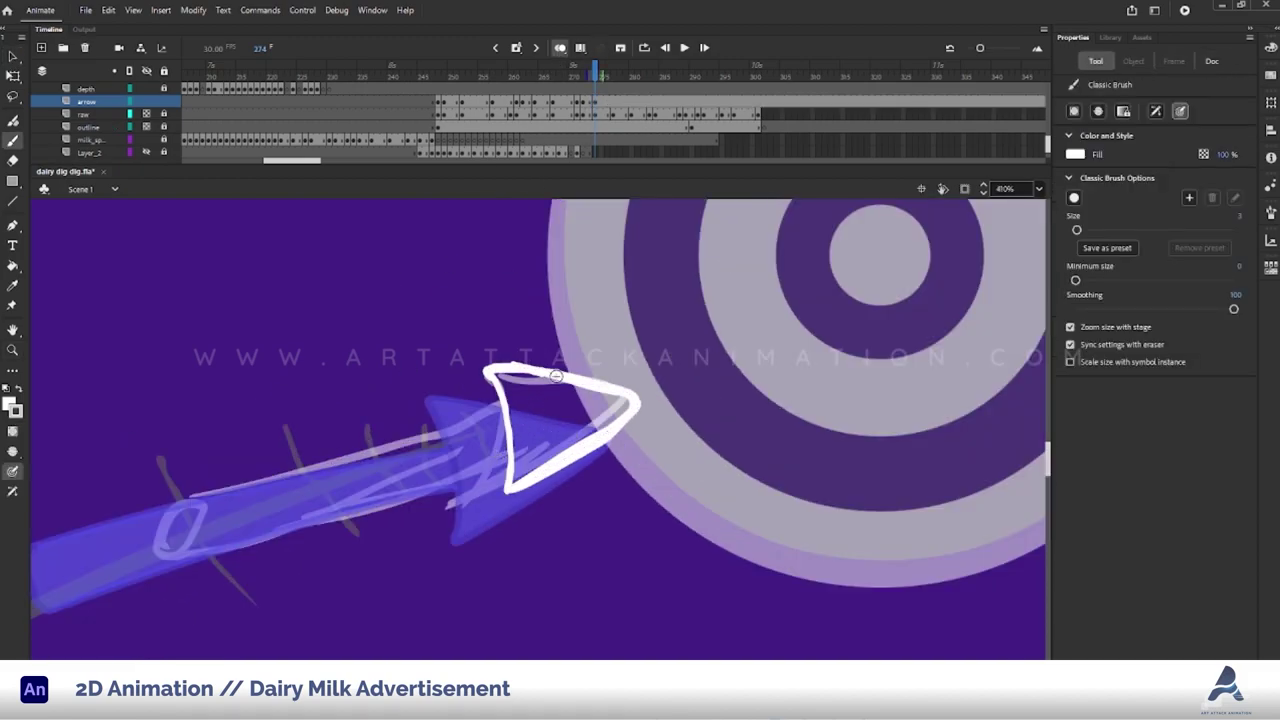
{"action": "scroll", "coordinate": [538, 428], "scroll_direction": "left", "scroll_amount": 3}
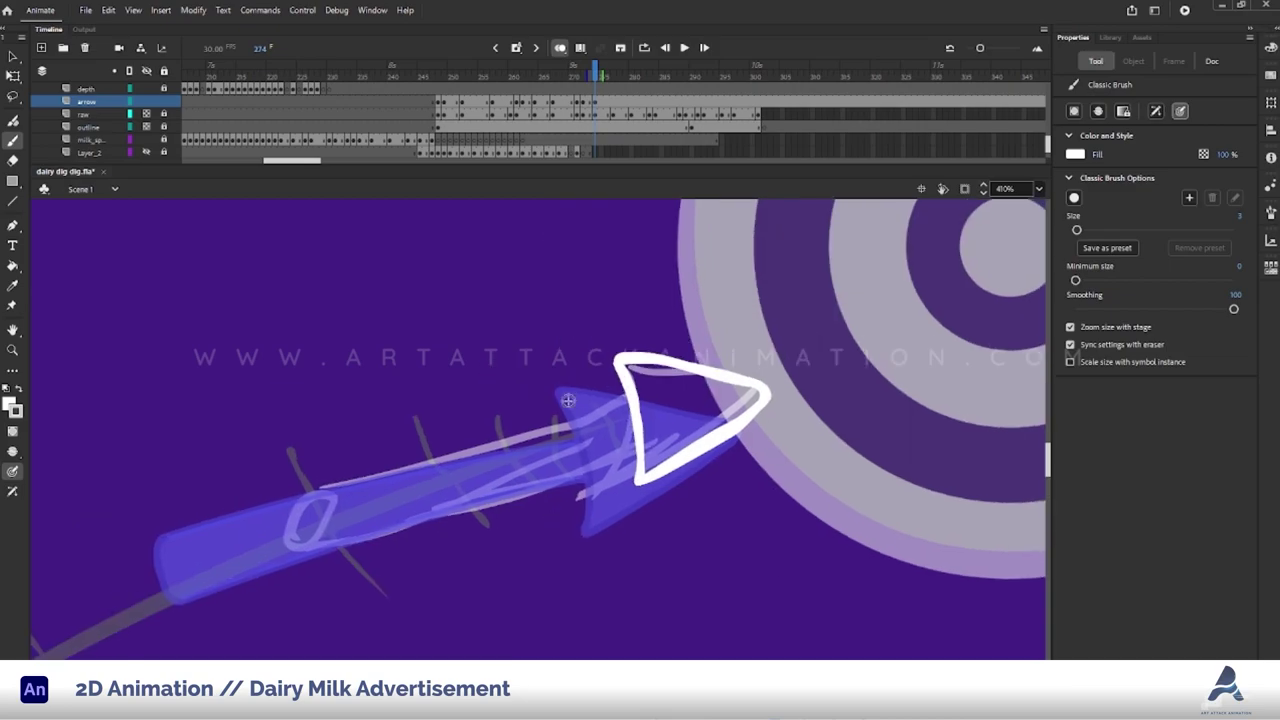
Add both shaft edges to the frame 274 arrow, bend them slightly and close the tail with the Classic Brush.
{"action": "key", "text": "v"}
{"action": "key", "text": "n"}
{"action": "mouse_move", "coordinate": [630, 403]}
{"action": "left_mouse_down"}
{"action": "mouse_move", "coordinate": [286, 457]}
{"action": "mouse_move", "coordinate": [285, 481]}
{"action": "left_mouse_up"}
{"action": "key", "text": "v"}
{"action": "left_click_drag", "start_coordinate": [286, 551], "coordinate": [285, 545]}
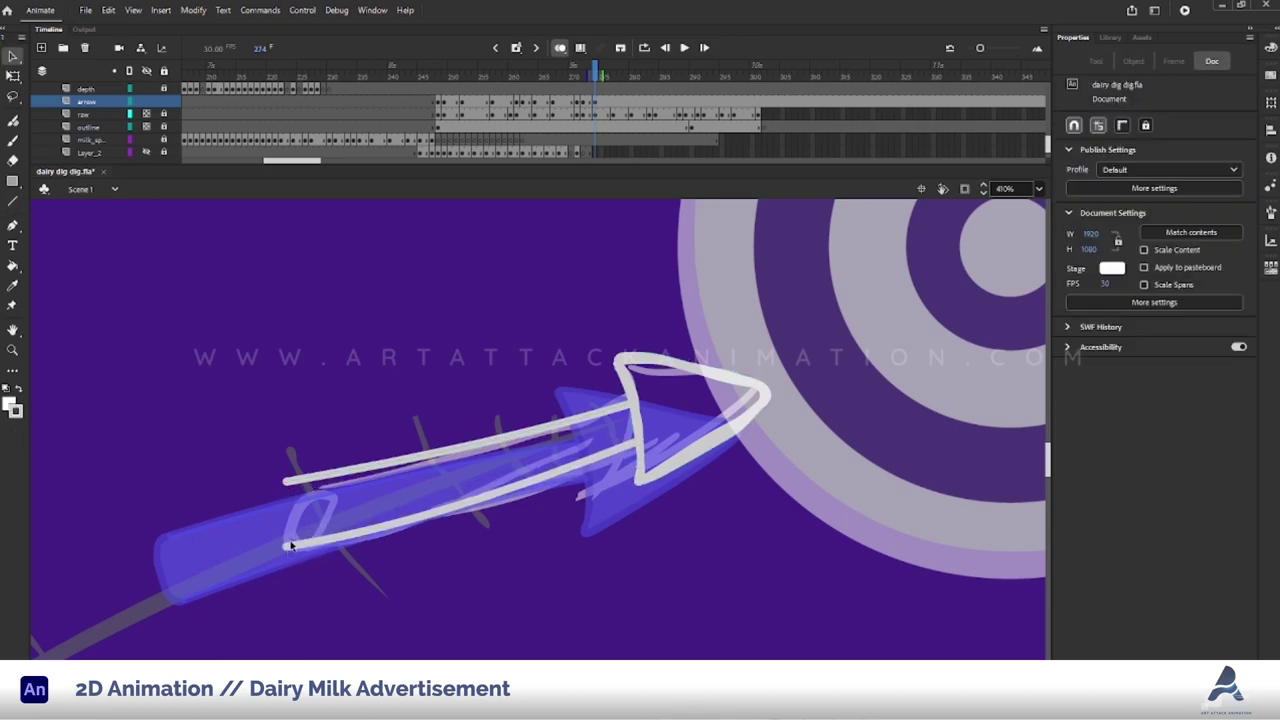
{"action": "key", "text": "b"}
{"action": "left_click_drag", "start_coordinate": [288, 481], "coordinate": [284, 517]}
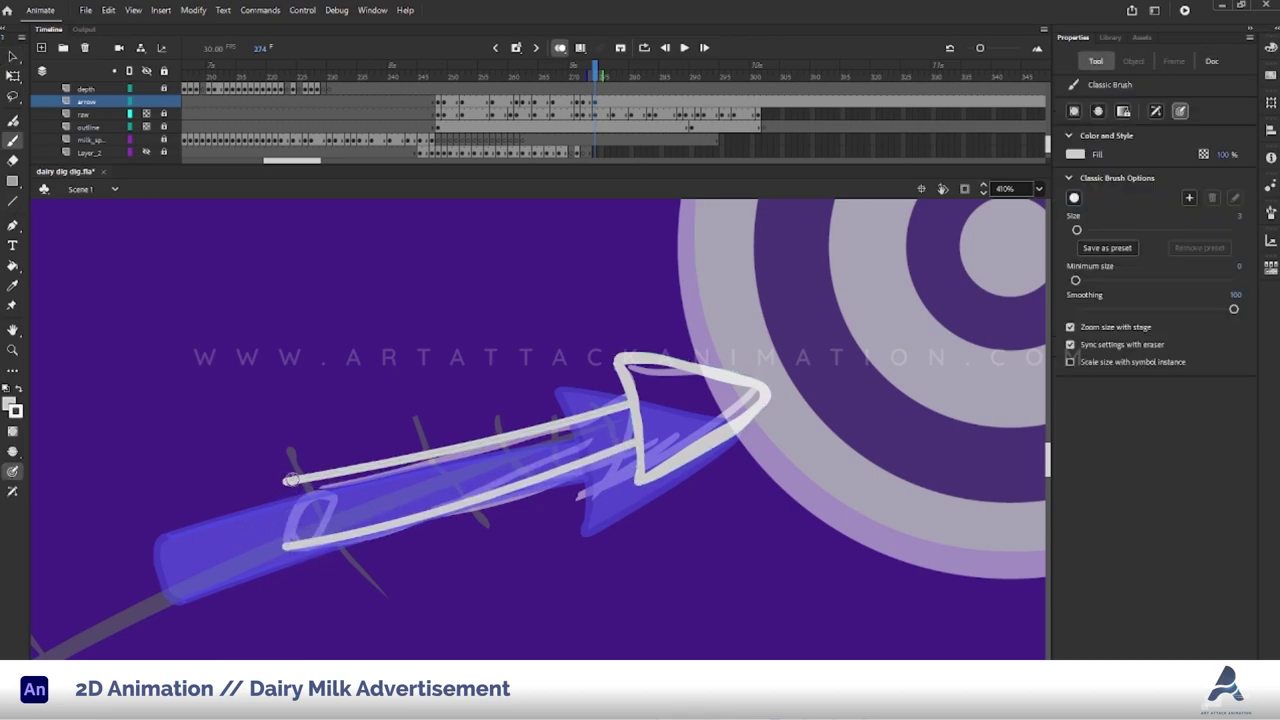
Fill the arrow outline on frame 274 with the light colour and prepare the Eraser for cleaning its edges.
{"action": "key", "text": "ctrl+="}
{"action": "key", "text": "k"}
{"action": "left_click", "coordinate": [549, 402]}
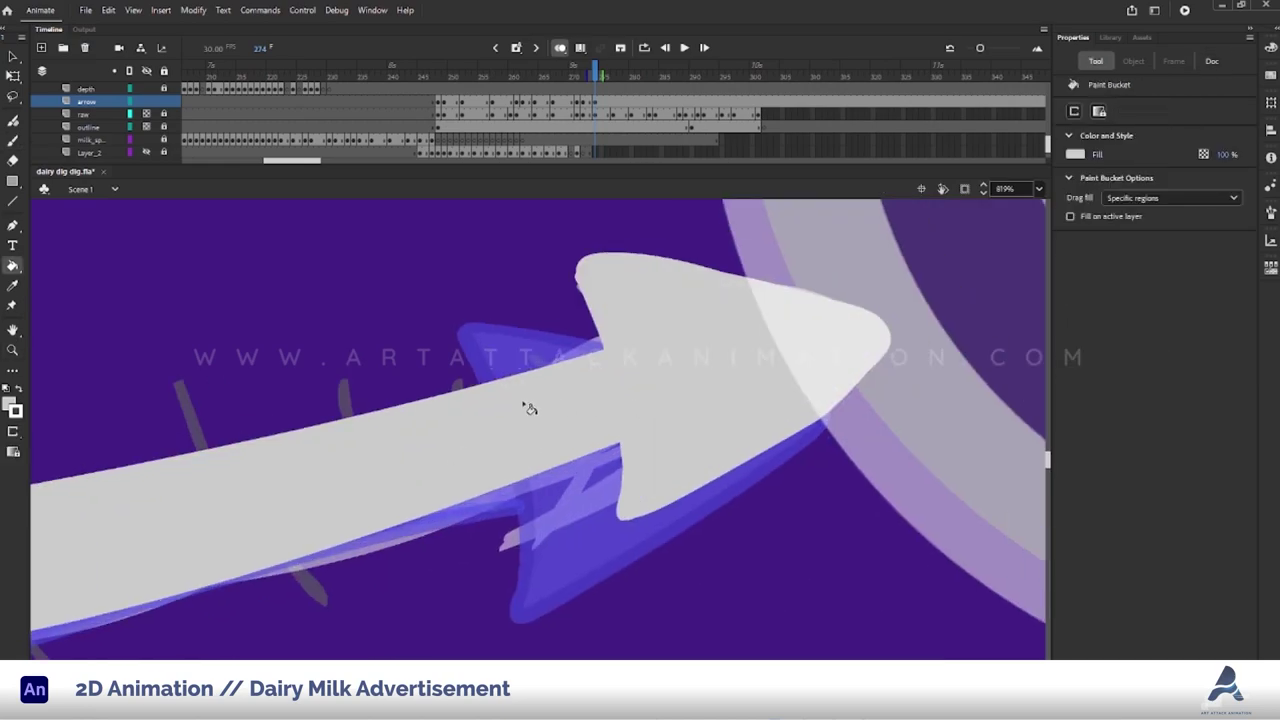
{"action": "key", "text": "e"}
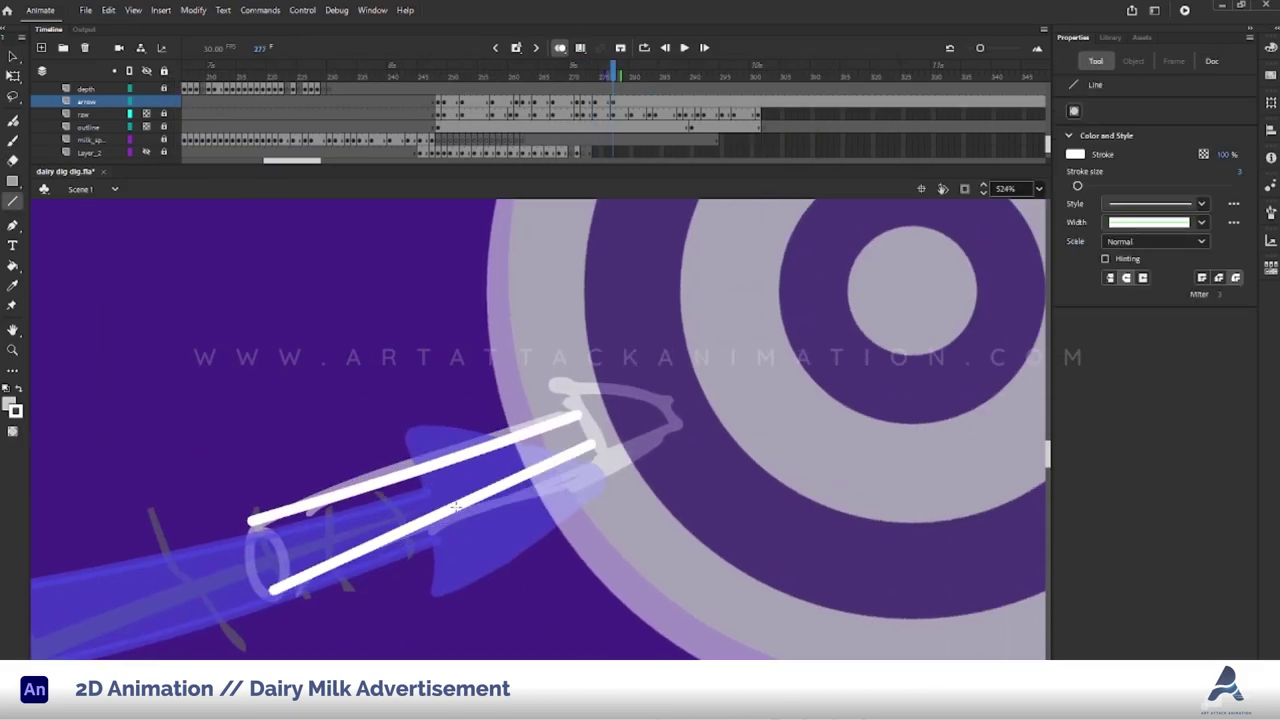
Complete the tail and arrowhead outline around the shaft lines on frame 277 and fill the arrow white.
{"action": "key", "text": "b"}
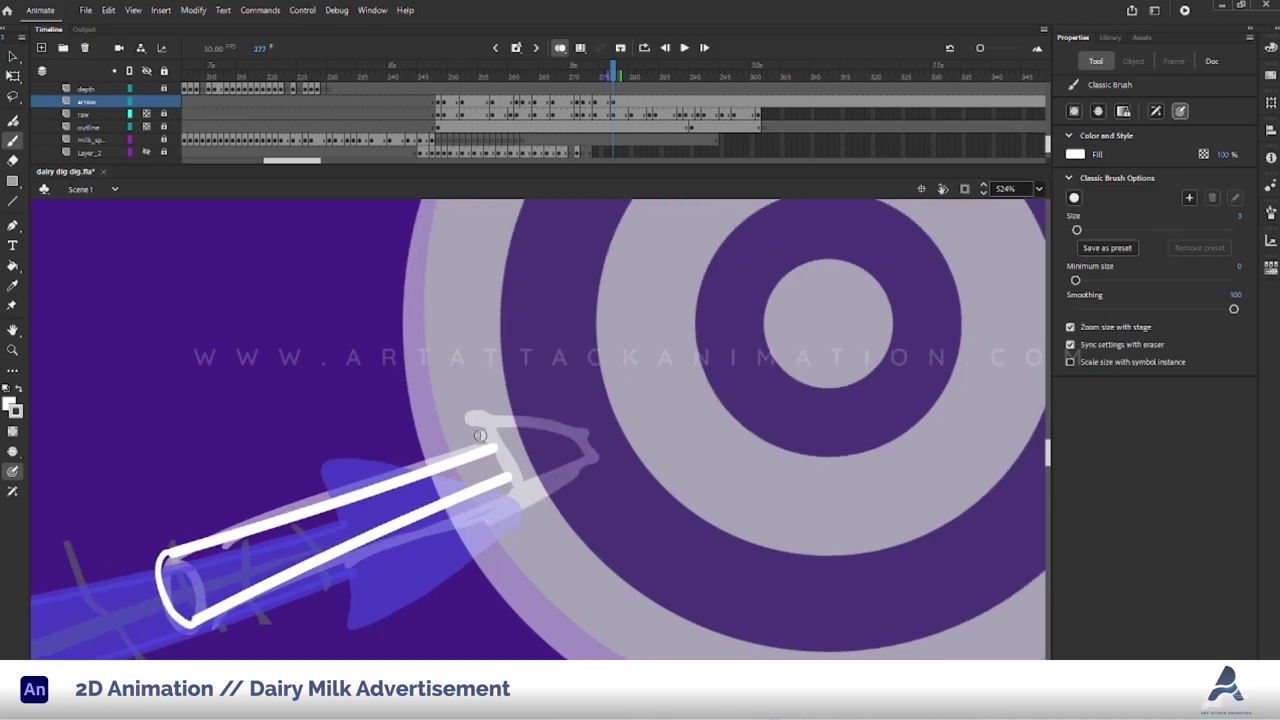
{"action": "key", "text": "k"}
{"action": "left_click", "coordinate": [192, 622]}
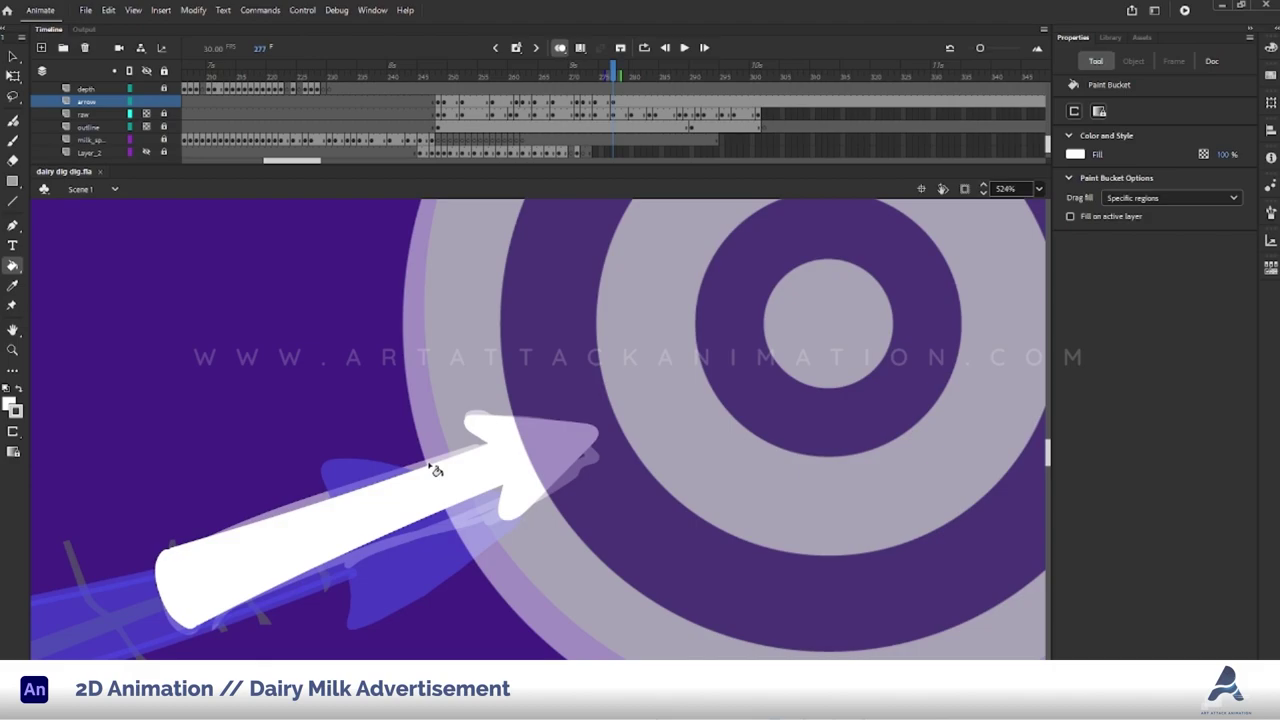
Advance to frame 280 and flip back and forth between frames to compare the arrow with the next rough sketch.
{"action": "scroll", "coordinate": [436, 470], "scroll_direction": "down", "scroll_amount": 3}
{"action": "key", "text": "period"}
{"action": "key", "text": "period"}
{"action": "key", "text": "period"}
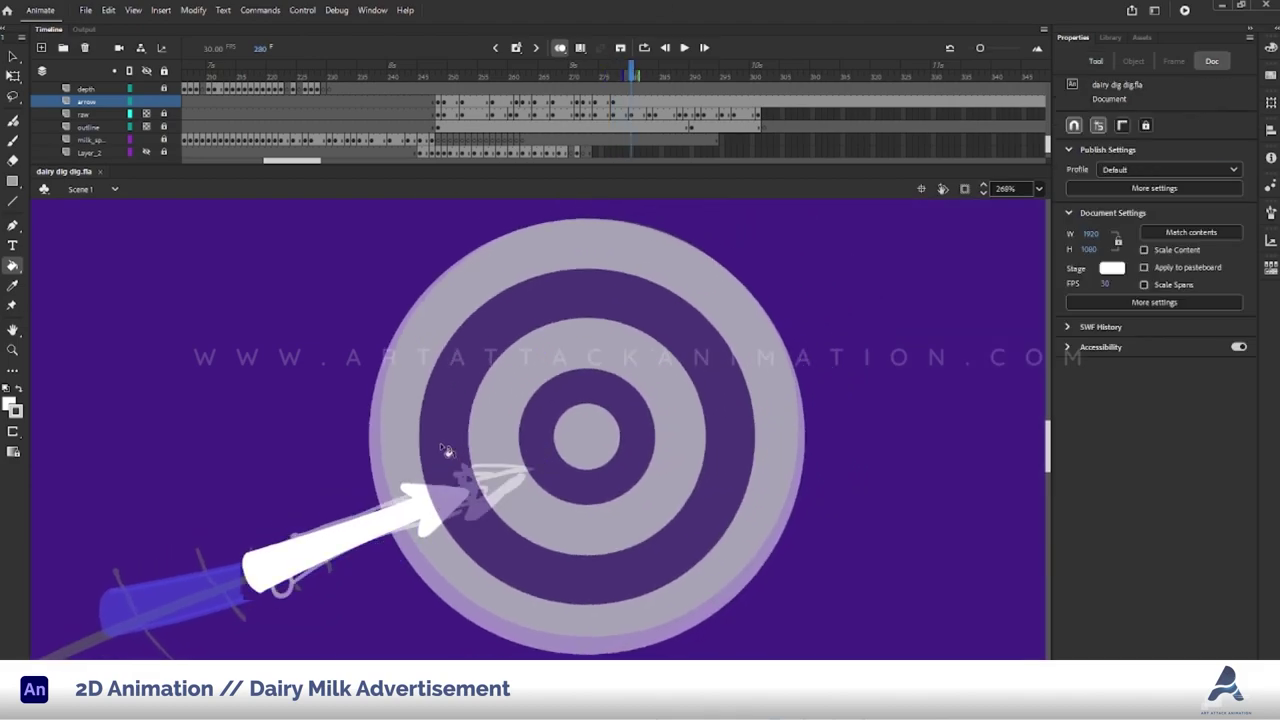
{"action": "key", "text": "q"}
{"action": "key", "text": "comma"}
{"action": "key", "text": "comma"}
{"action": "key", "text": "comma"}
{"action": "key", "text": "period"}
{"action": "key", "text": "period"}
{"action": "key", "text": "period"}
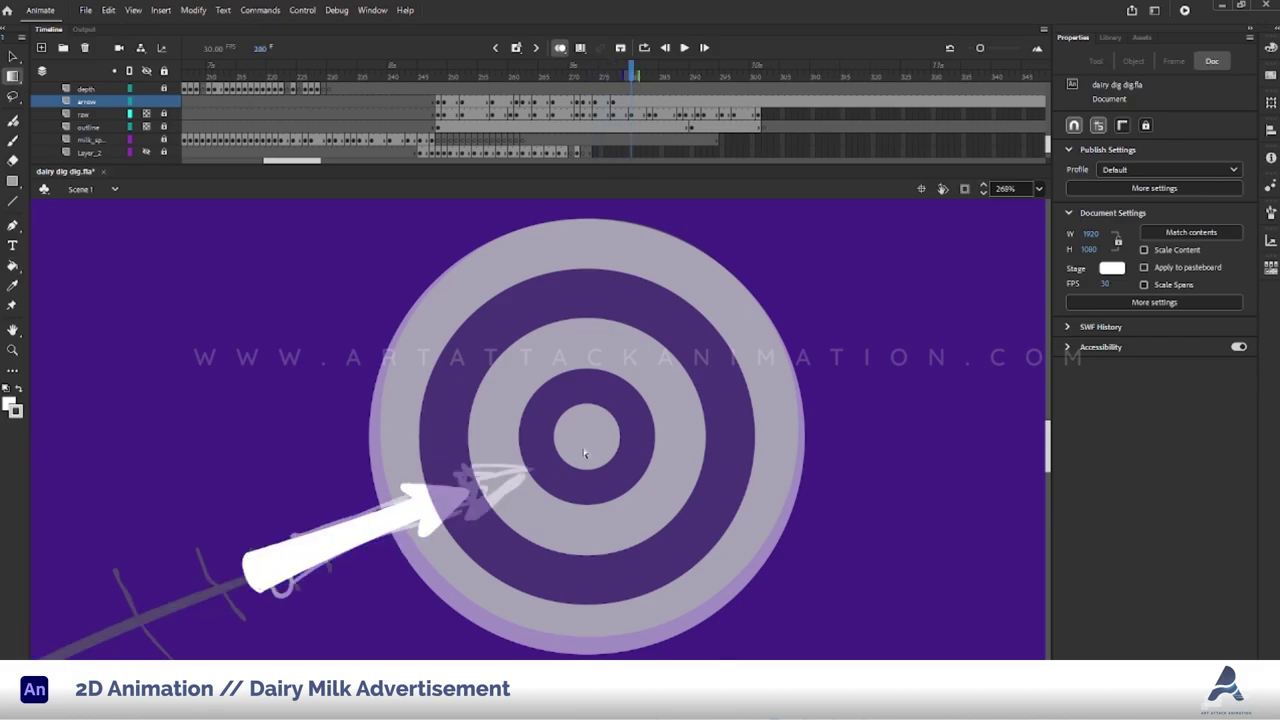
Draw the curved shaft edges of the arrow on frame 280 and join them with a rounded tail.
{"action": "key", "text": "v"}
{"action": "key", "text": "ctrl+equal"}
{"action": "left_click", "coordinate": [318, 568]}
{"action": "key", "text": "ctrl+z"}
{"action": "key", "text": "b"}
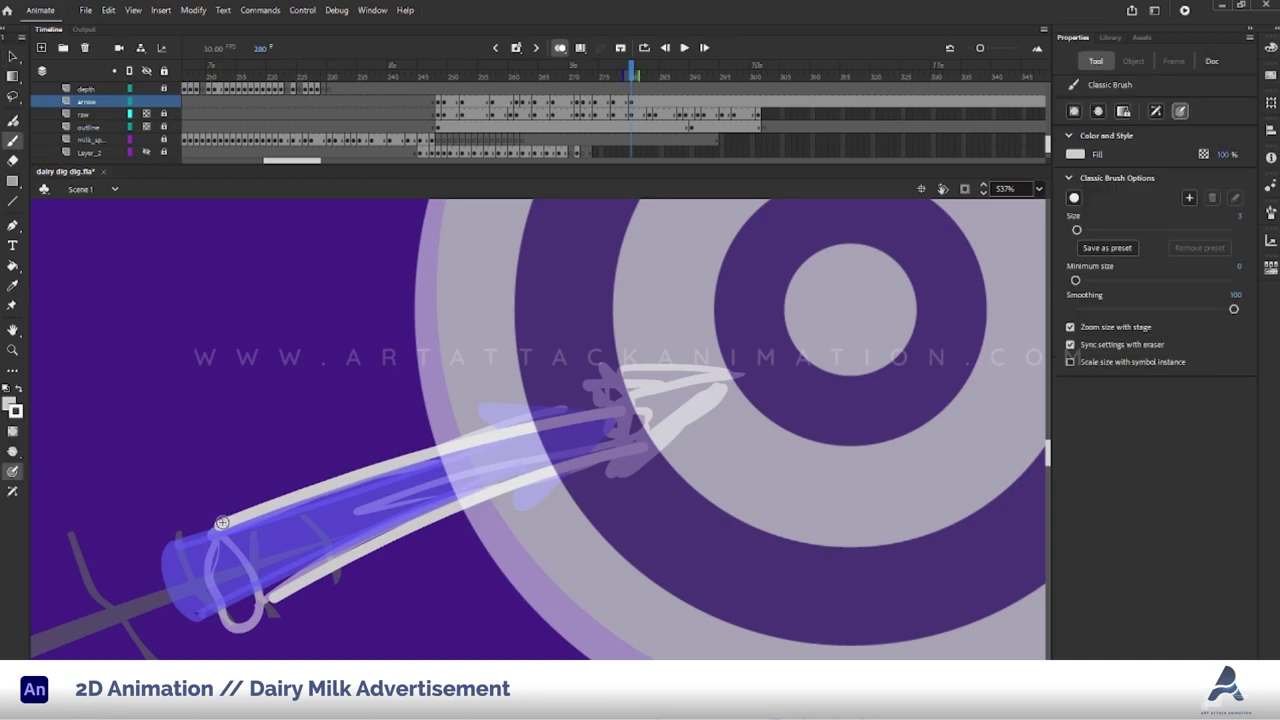
{"action": "left_click_drag", "start_coordinate": [234, 590], "coordinate": [220, 526]}
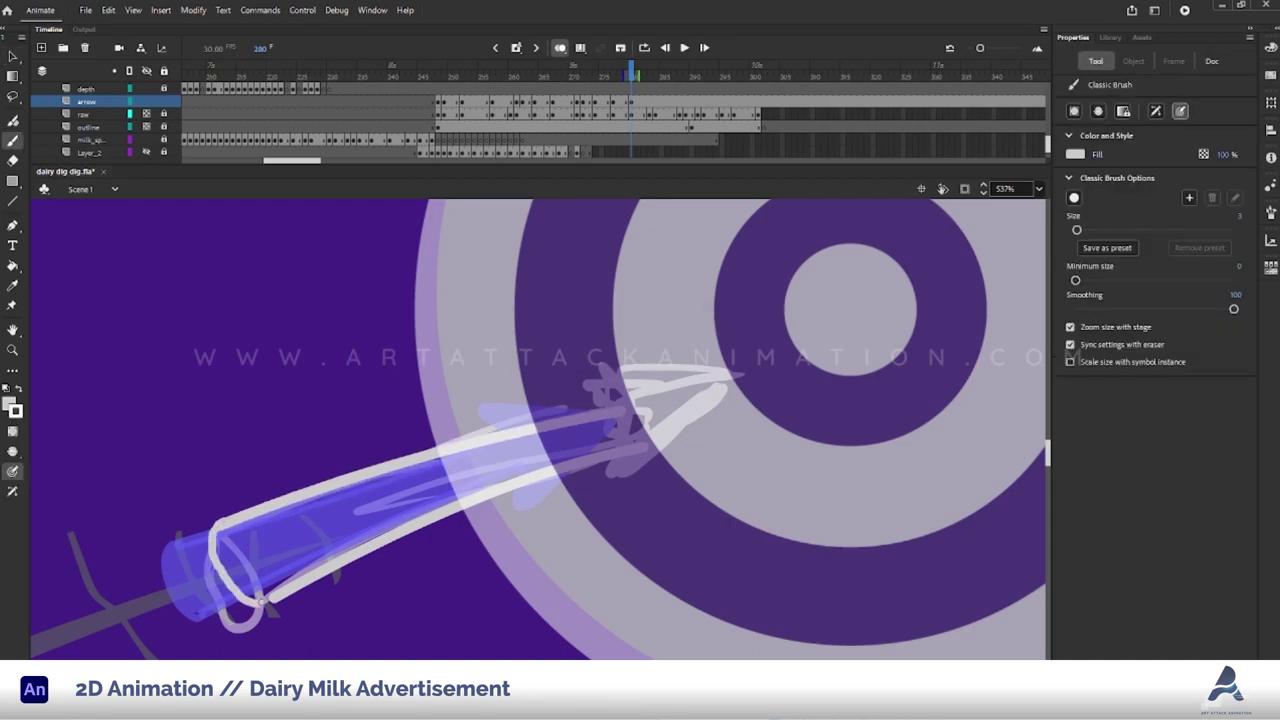
Draw the arrowhead outline on frame 280 and fill the complete arrow.
{"action": "scroll", "coordinate": [342, 494], "scroll_direction": "right", "scroll_amount": 3}
{"action": "scroll", "coordinate": [342, 494], "scroll_direction": "up", "scroll_amount": 1}
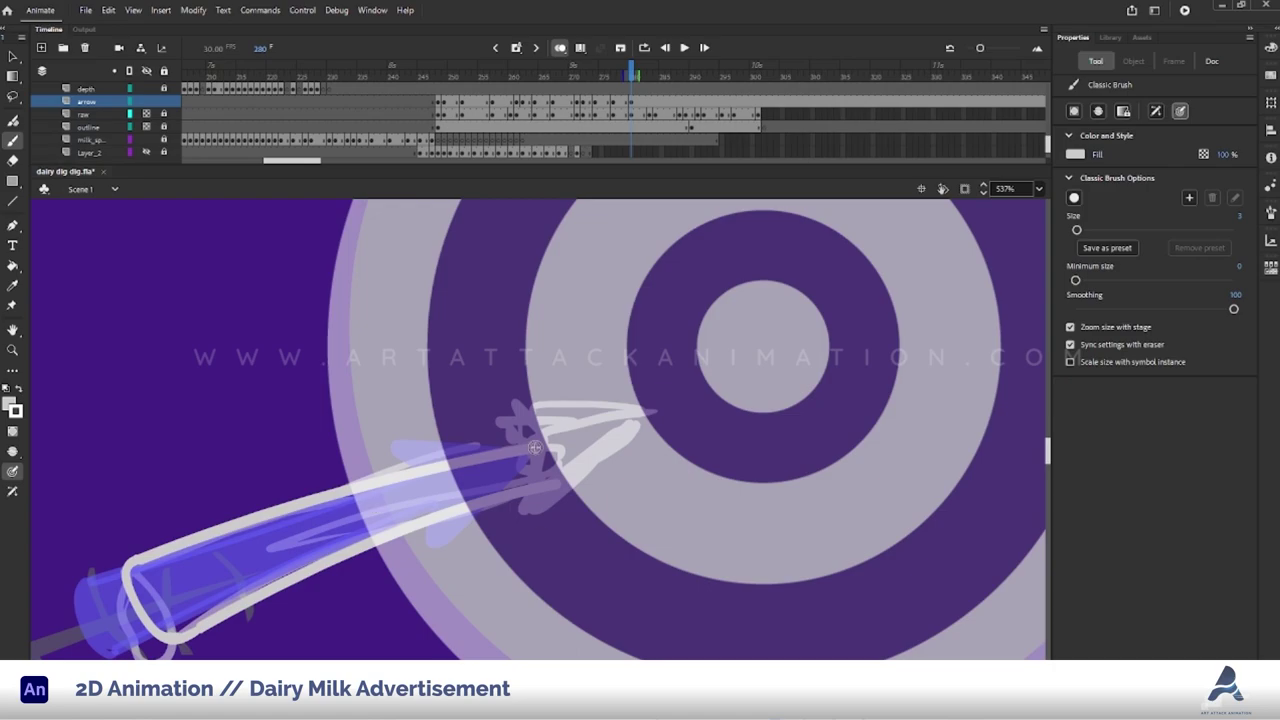
{"action": "key", "text": "k"}
{"action": "left_click", "coordinate": [585, 468]}
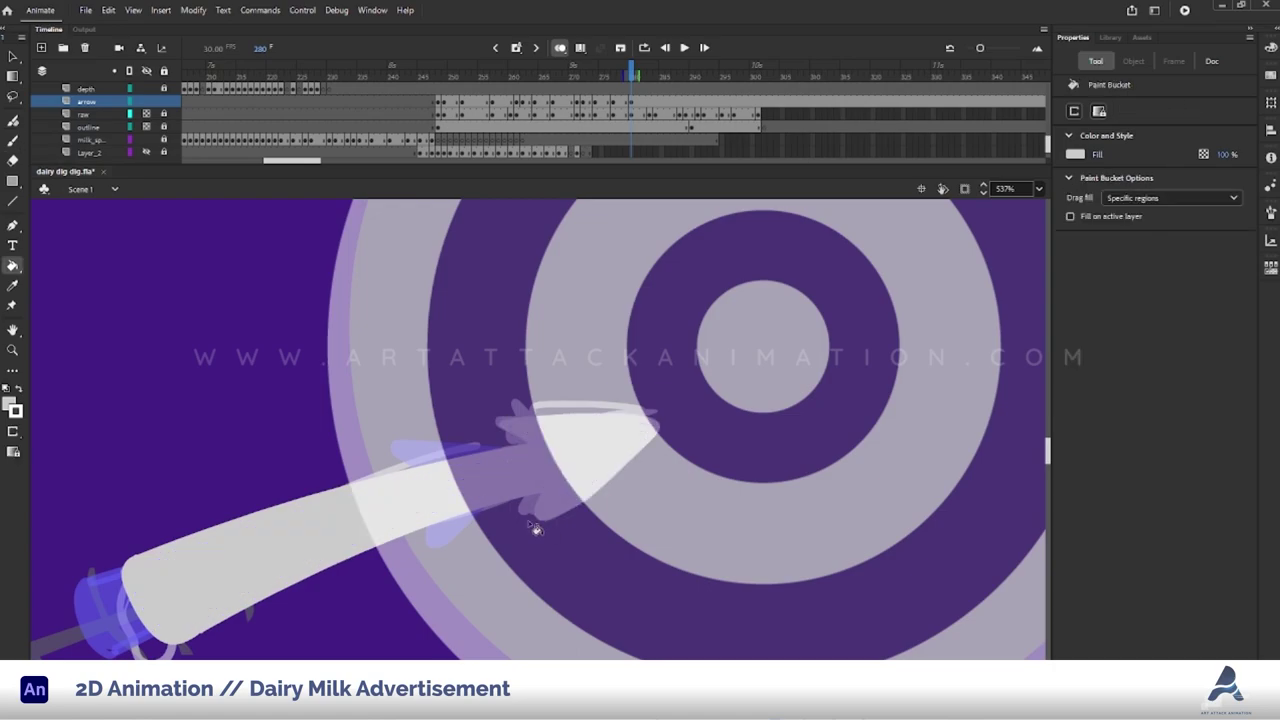
Draw the arrow shaft's upper edge on frame 283 and bend it upward to follow the rough sketch.
{"action": "key", "text": "period"}
{"action": "key", "text": "period"}
{"action": "key", "text": "period"}
{"action": "scroll", "coordinate": [520, 490], "scroll_direction": "down", "scroll_amount": 2}
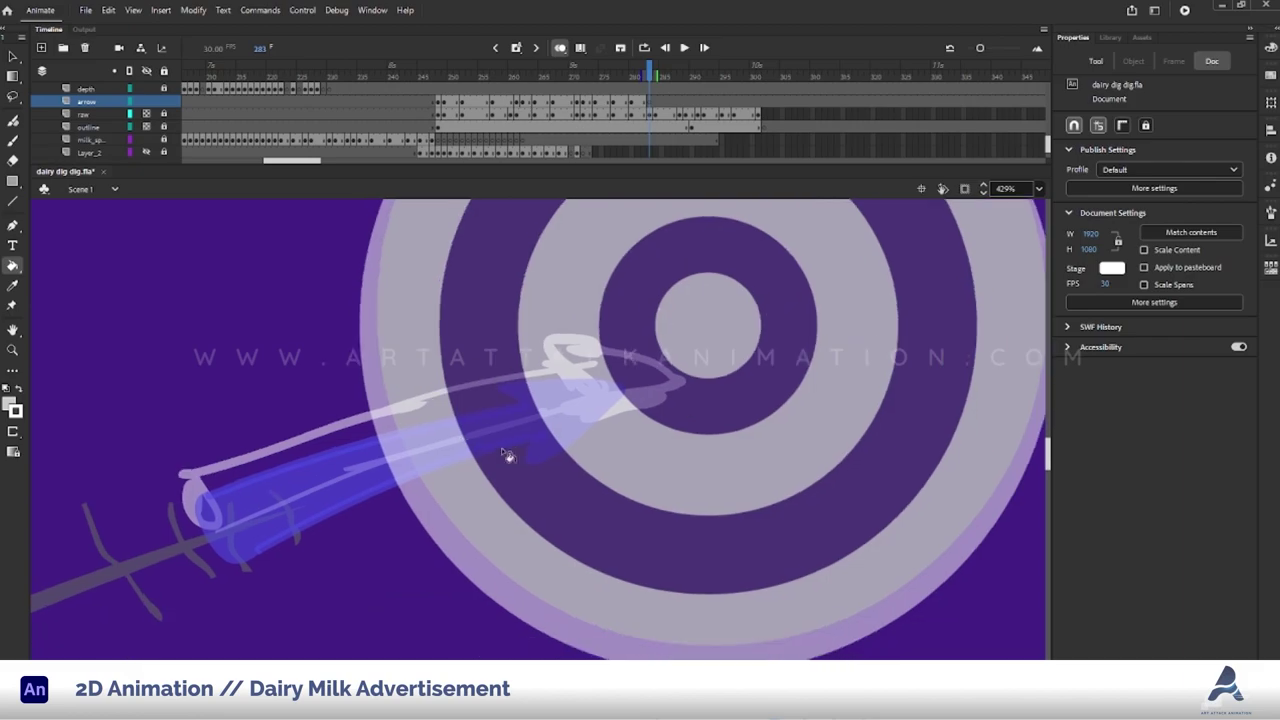
{"action": "key", "text": "n"}
{"action": "left_click_drag", "start_coordinate": [243, 457], "coordinate": [600, 366]}
{"action": "key", "text": "v"}
{"action": "left_click_drag", "start_coordinate": [420, 413], "coordinate": [420, 400]}
Draw and bend the shaft's lower edge on frame 283, and join both edges with a rounded tail.
{"action": "key", "text": "n"}
{"action": "left_click_drag", "start_coordinate": [277, 515], "coordinate": [612, 392]}
{"action": "key", "text": "v"}
{"action": "left_click_drag", "start_coordinate": [430, 462], "coordinate": [423, 449]}
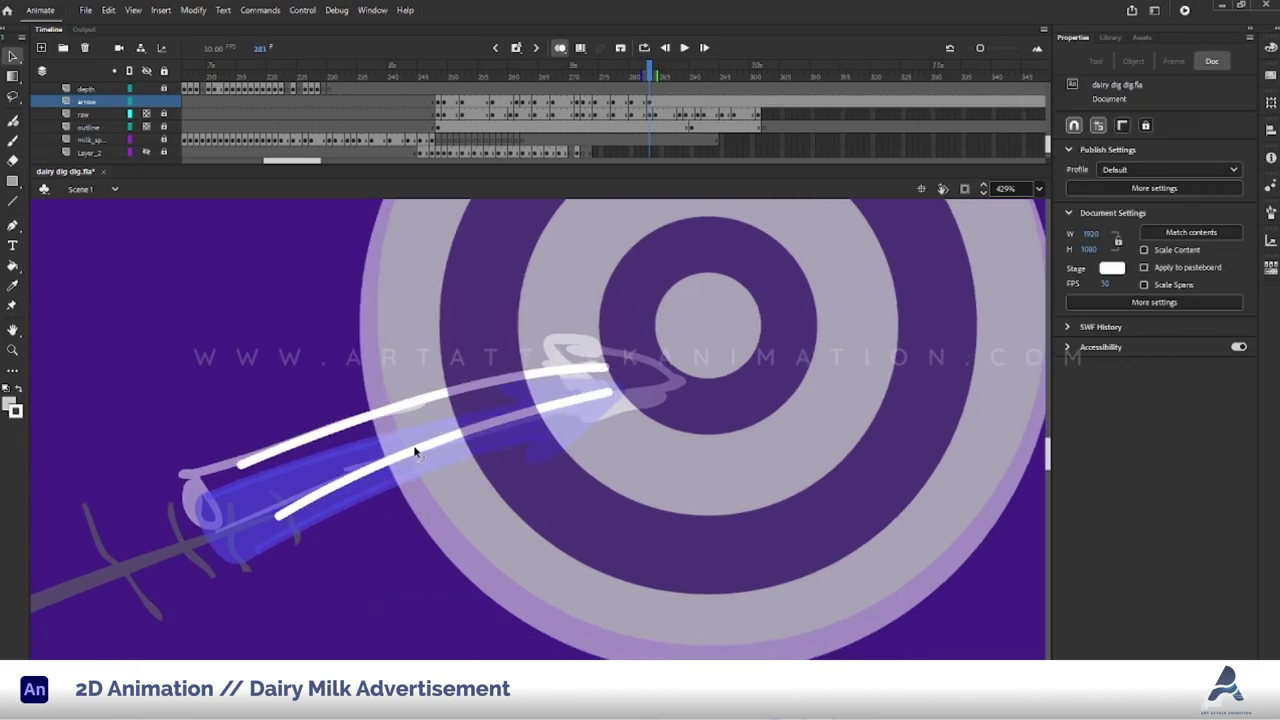
{"action": "key", "text": "b"}
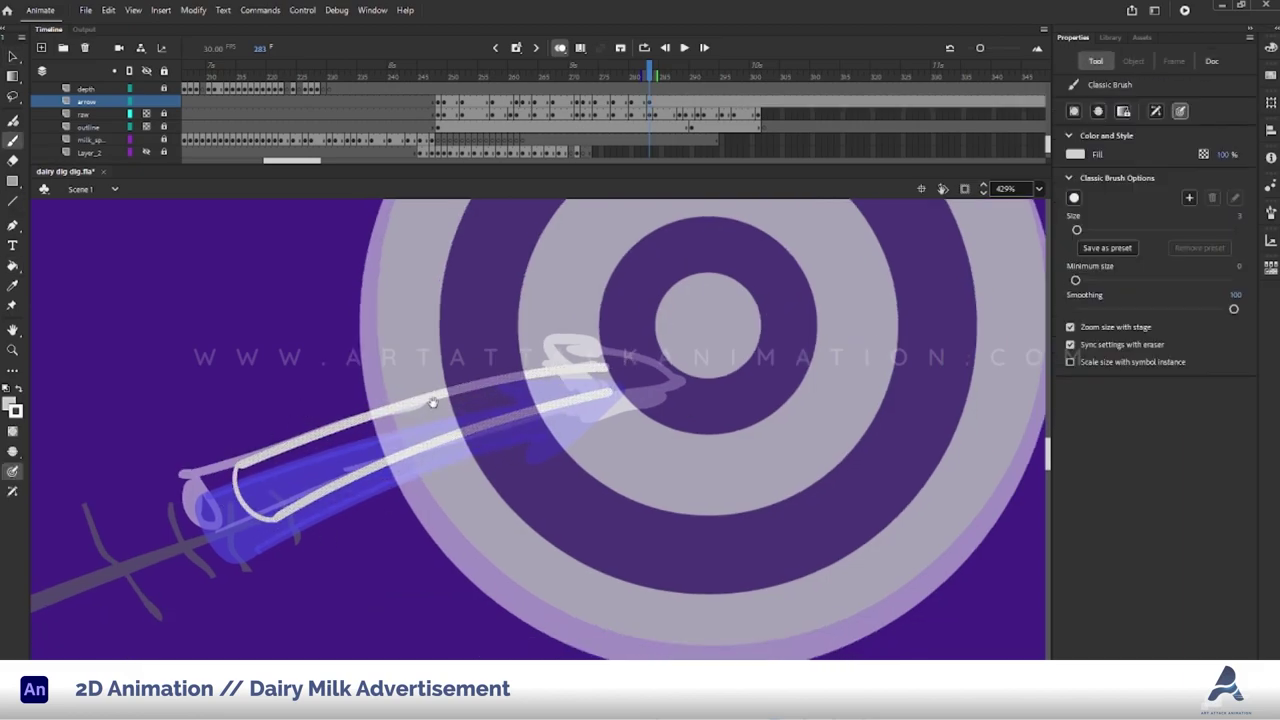
Outline the arrowhead on frame 283 over the rough sketch and fill the arrow.
{"action": "scroll", "coordinate": [385, 413], "scroll_direction": "right", "scroll_amount": 3}
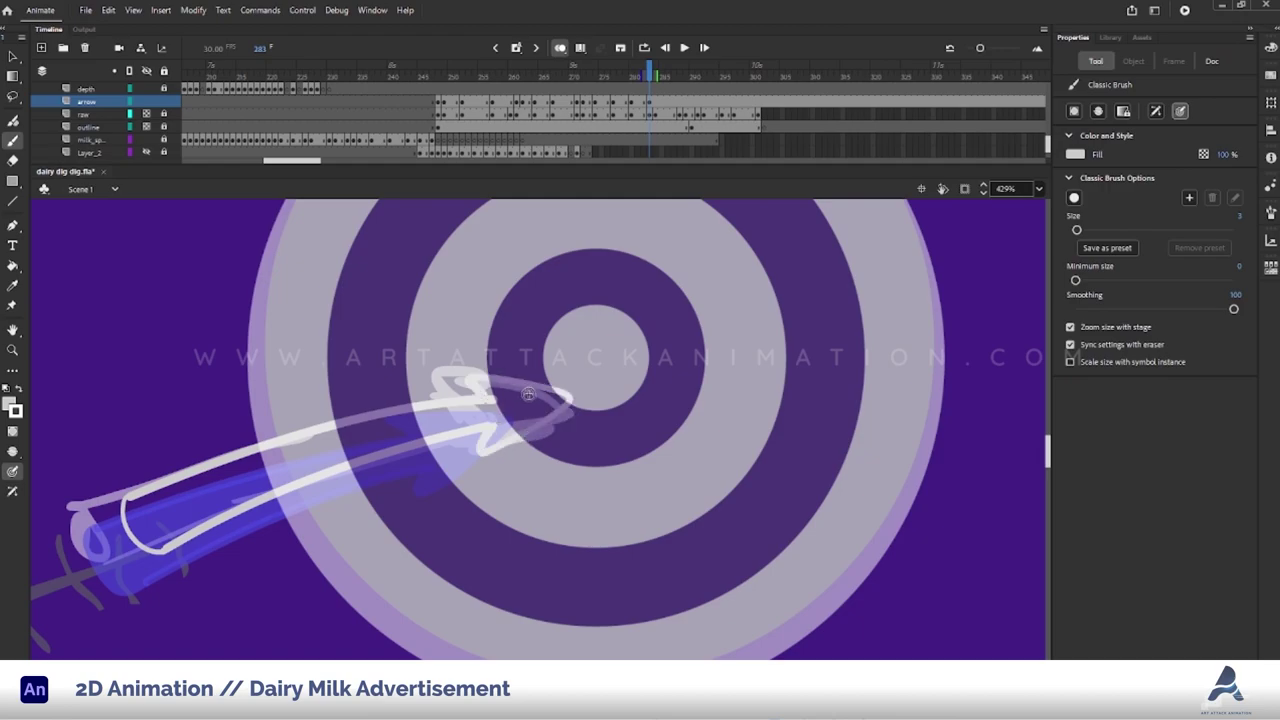
{"action": "key", "text": "k"}
{"action": "left_click", "coordinate": [459, 410]}
Outline the arrow's shaft and arrowhead on frame 284 over the rough sketch and fill the arrow.
{"action": "key", "text": "period"}
{"action": "key", "text": "F7"}
{"action": "key", "text": "n"}
{"action": "mouse_move", "coordinate": [318, 424]}
{"action": "left_mouse_down"}
{"action": "mouse_move", "coordinate": [540, 368]}
{"action": "mouse_move", "coordinate": [440, 398]}
{"action": "left_mouse_up"}
{"action": "left_click_drag", "start_coordinate": [545, 387], "coordinate": [336, 458]}
{"action": "key", "text": "v"}
{"action": "key", "text": "b"}
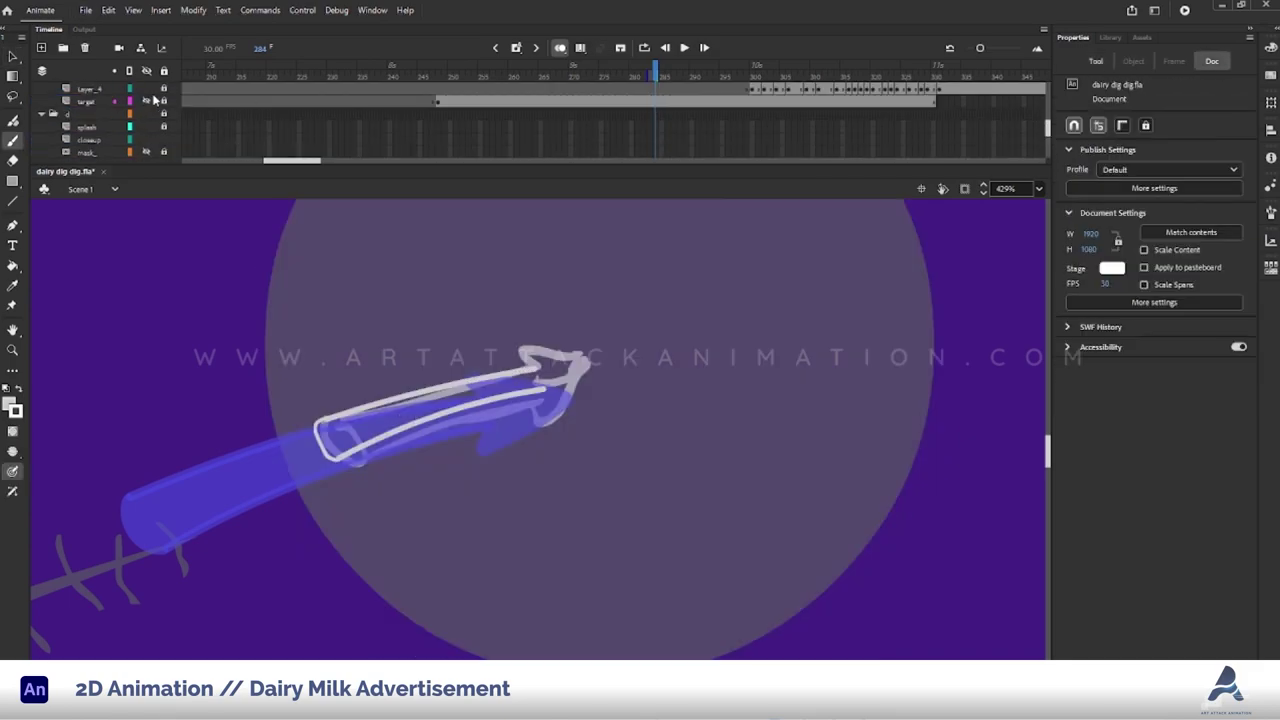
{"action": "scroll", "coordinate": [600, 120], "scroll_direction": "down", "scroll_amount": 1}
{"action": "key", "text": "b"}
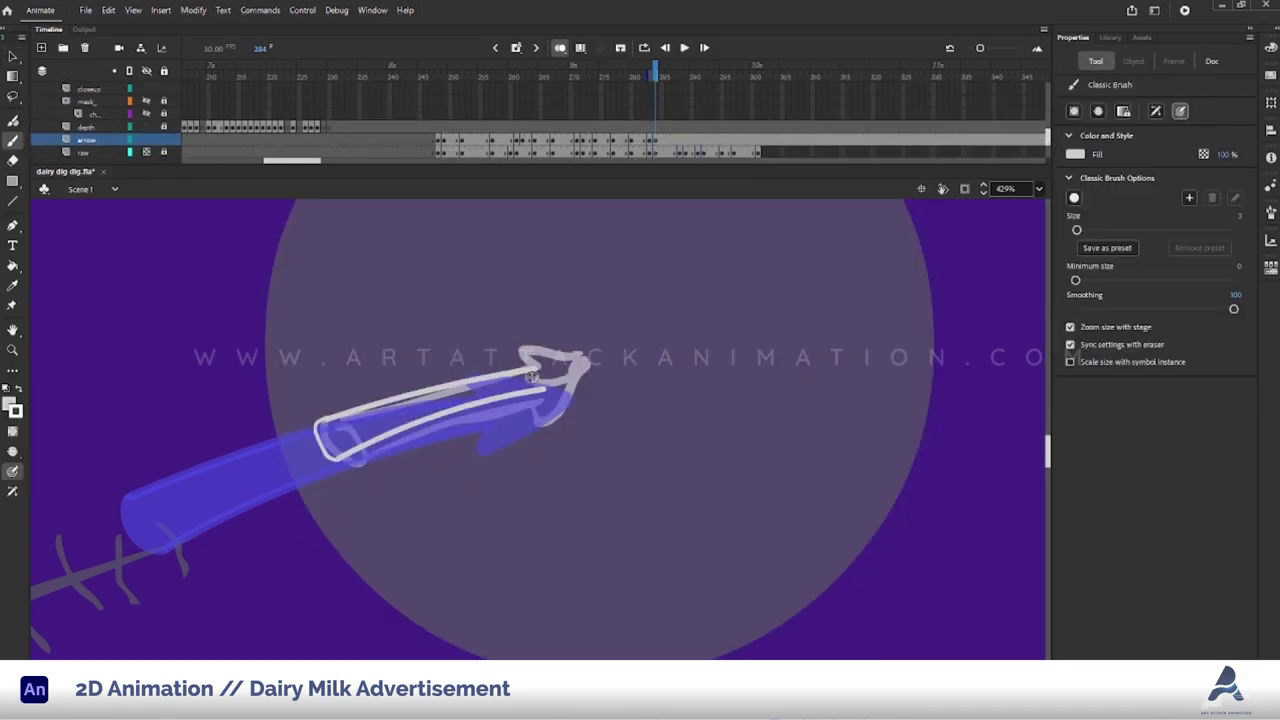
Draw and fill the curved arrow on frames 288 and 289, following the rough sketches.
{"action": "key", "text": "period"}
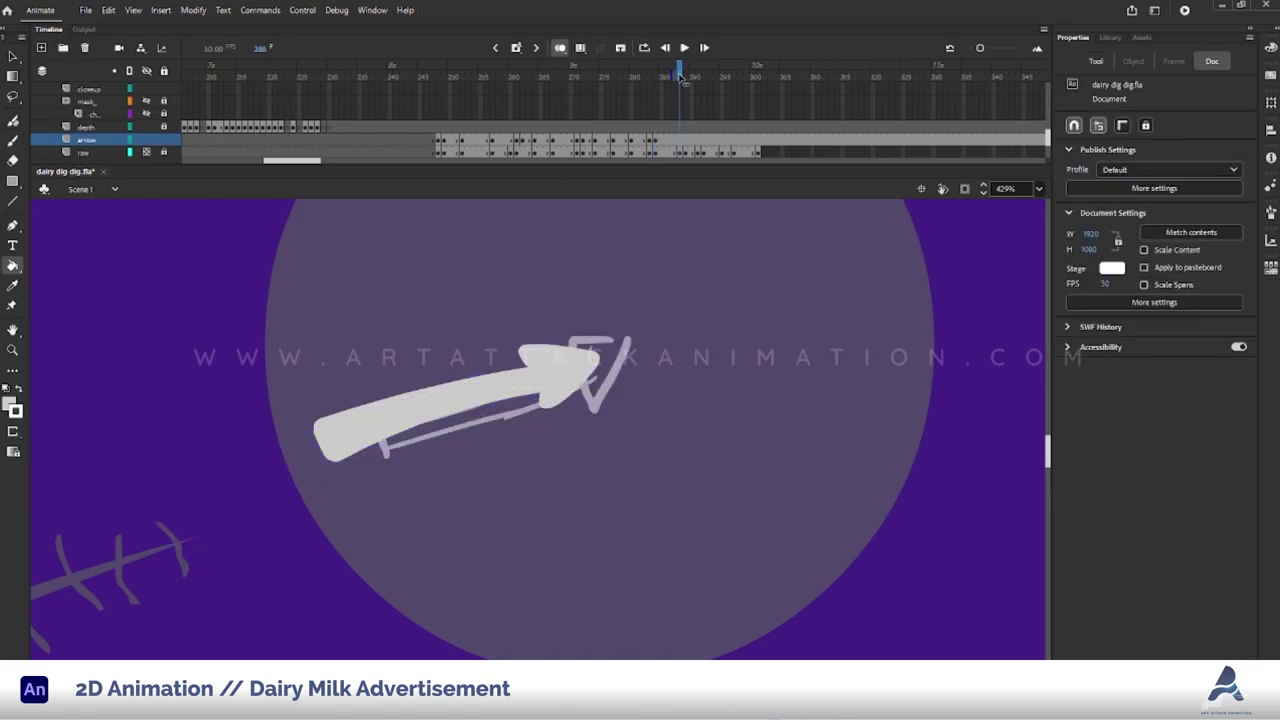
{"action": "key", "text": "period"}
{"action": "left_click_drag", "start_coordinate": [578, 368], "coordinate": [408, 457]}
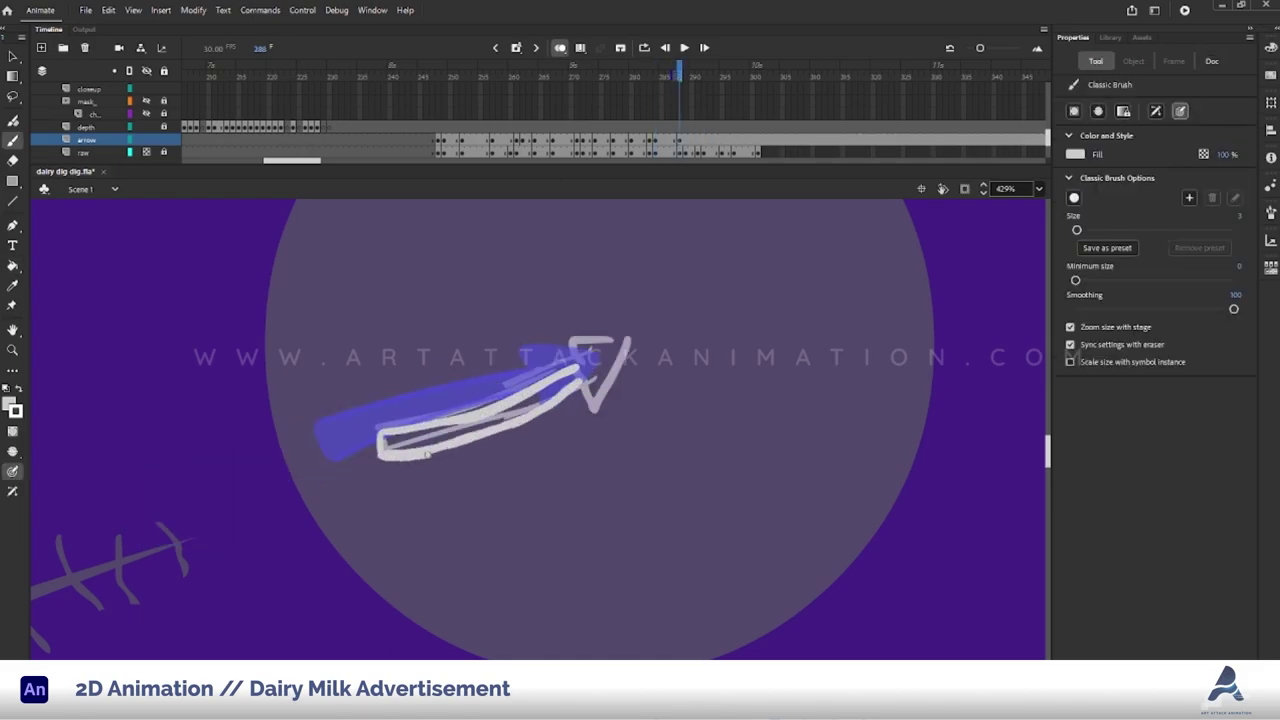
{"action": "key", "text": "period"}
{"action": "key", "text": "period"}
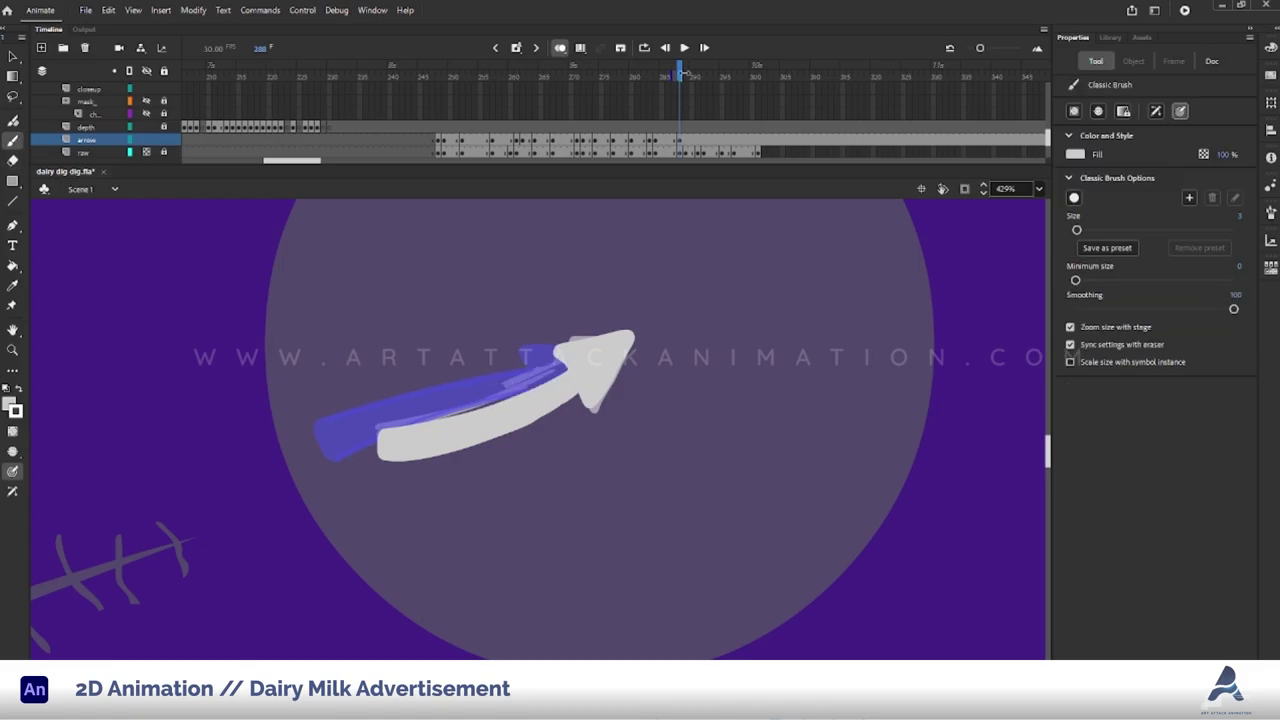
{"action": "key", "text": "period"}
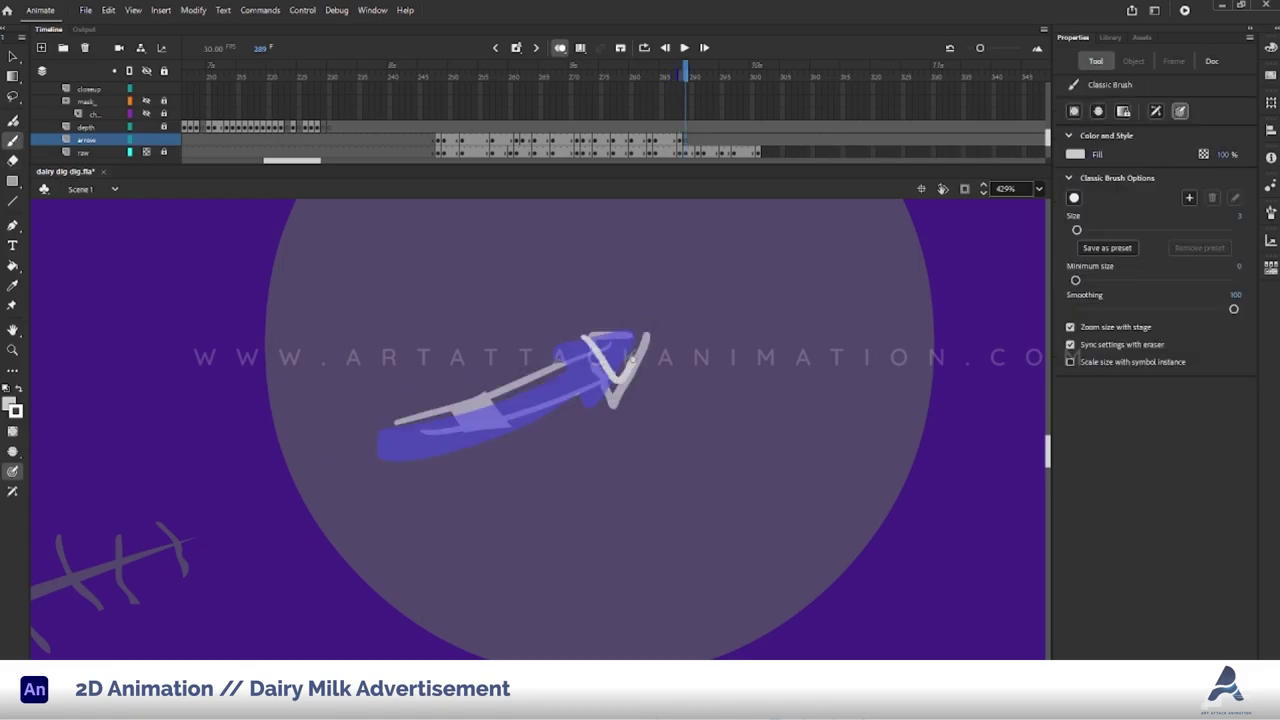
{"action": "key", "text": "k"}
Draw and fill the arrow on frame 291, and trim the shaft just behind the arrowhead.
{"action": "left_click_drag", "start_coordinate": [686, 72], "coordinate": [697, 72]}
{"action": "key", "text": "b"}
{"action": "key", "text": "F7"}
{"action": "mouse_move", "coordinate": [605, 383]}
{"action": "left_mouse_down"}
{"action": "mouse_move", "coordinate": [535, 428]}
{"action": "mouse_move", "coordinate": [590, 388]}
{"action": "left_mouse_up"}
{"action": "key", "text": "e"}
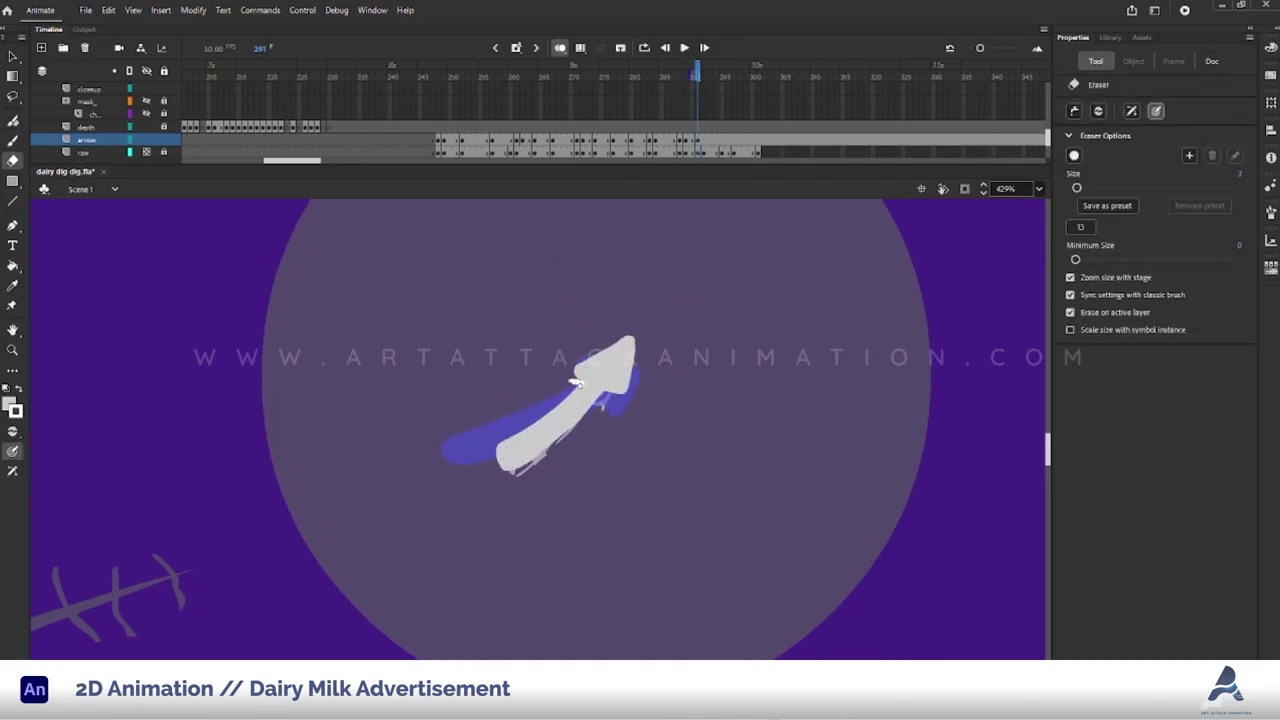
{"action": "key", "text": "y"}
{"action": "key", "text": "b"}
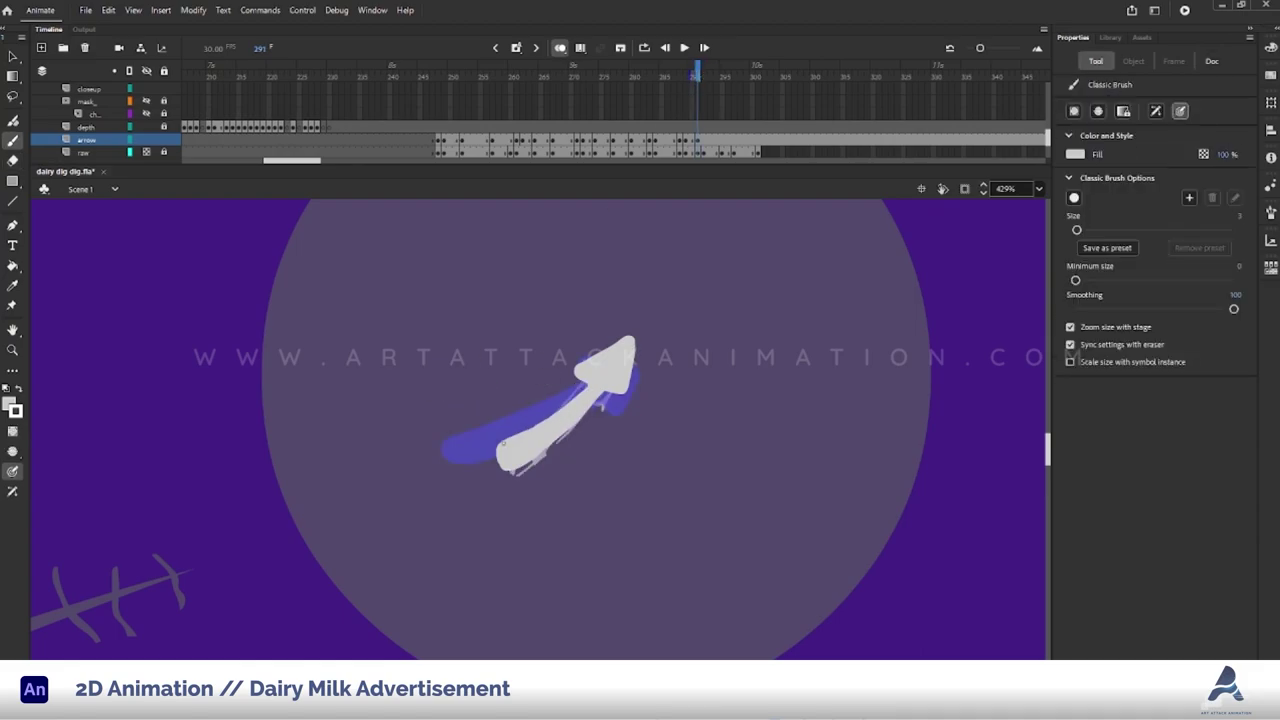
Draw the arrowhead and outline the shaft on frame 292 with the brush at size 2.
{"action": "key", "text": "period"}
{"action": "key", "text": "period"}
{"action": "mouse_move", "coordinate": [558, 392]}
{"action": "left_mouse_down"}
{"action": "mouse_move", "coordinate": [512, 452]}
{"action": "mouse_move", "coordinate": [567, 406]}
{"action": "mouse_move", "coordinate": [546, 383]}
{"action": "left_mouse_up"}
{"action": "key", "text": "ctrl+z"}
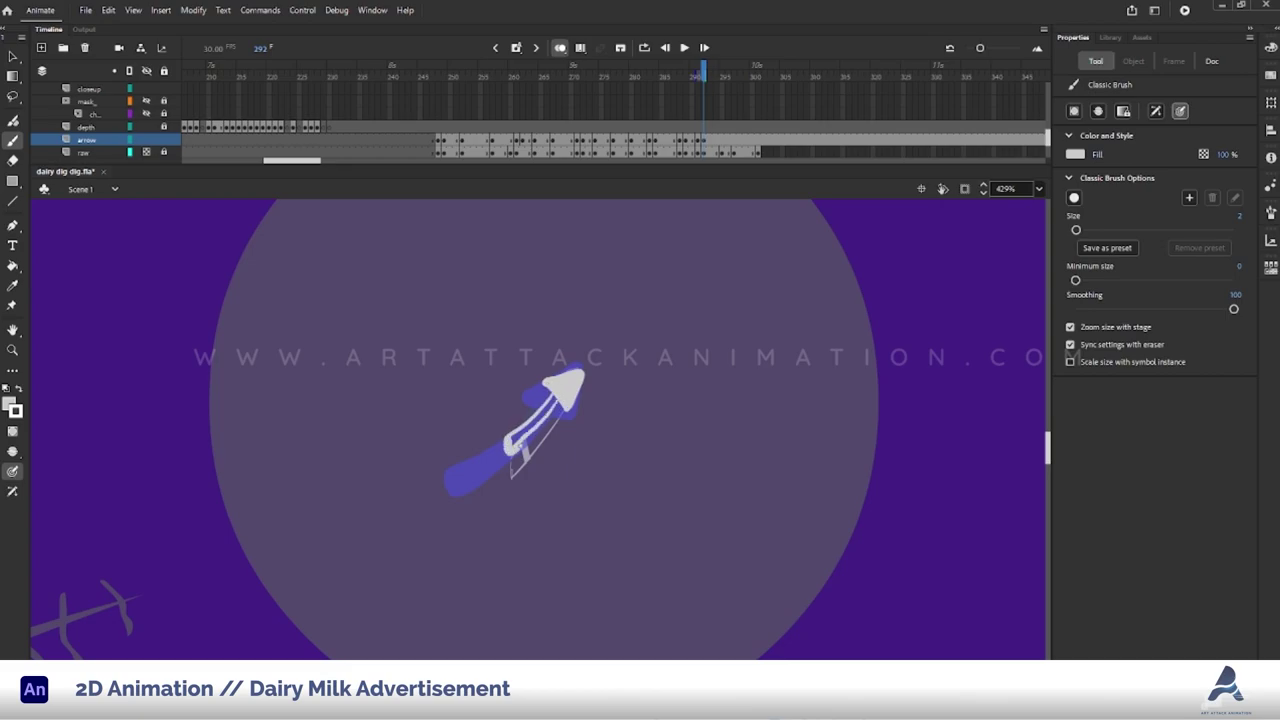
Fill the shaft on frame 292 and clean up the arrow's edges with the brush and eraser.
{"action": "key", "text": "e"}
{"action": "key", "text": "ctrl+equal"}
{"action": "key", "text": "ctrl+equal"}
{"action": "scroll", "coordinate": [440, 420], "scroll_direction": "down", "scroll_amount": 2}
{"action": "key", "text": "b"}
{"action": "left_click_drag", "start_coordinate": [312, 545], "coordinate": [370, 519]}
{"action": "key", "text": "e"}
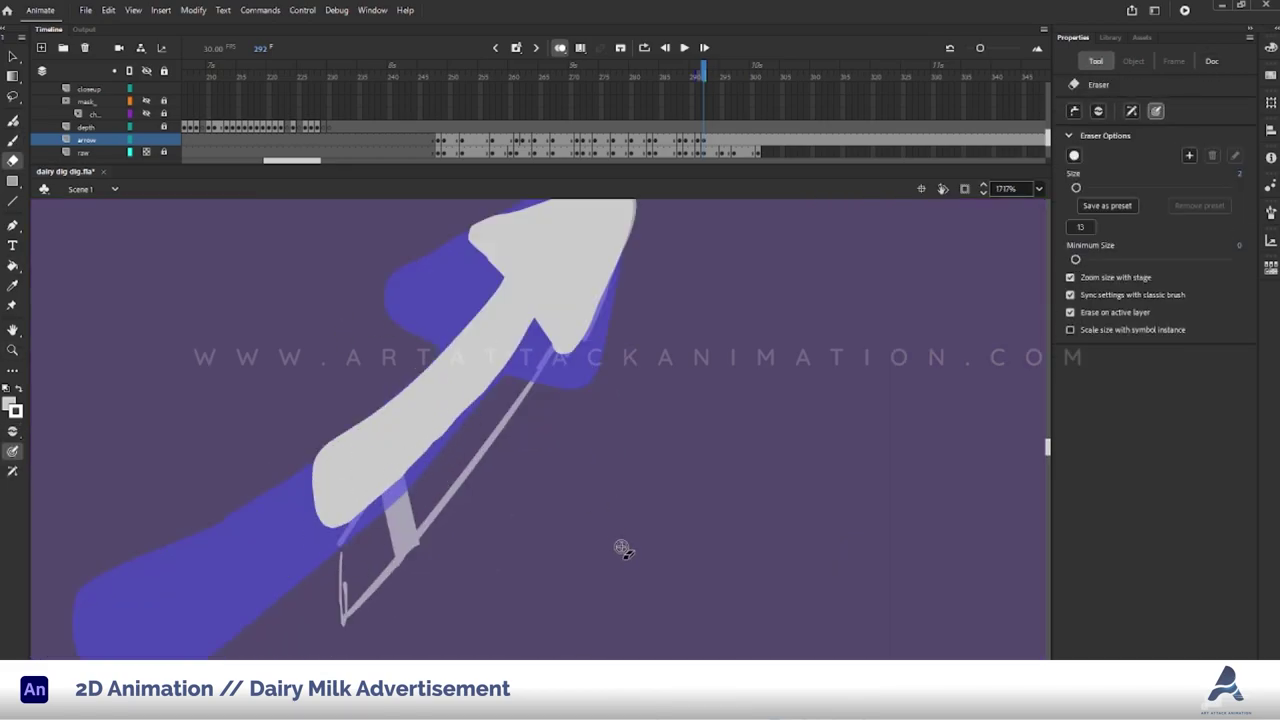
{"action": "key", "text": "b"}
{"action": "scroll", "coordinate": [622, 548], "scroll_direction": "up", "scroll_amount": 3}
Outline the arrow on frame 295 over the rough sketch and fill it.
{"action": "key", "text": "period"}
{"action": "key", "text": "period"}
{"action": "key", "text": "period"}
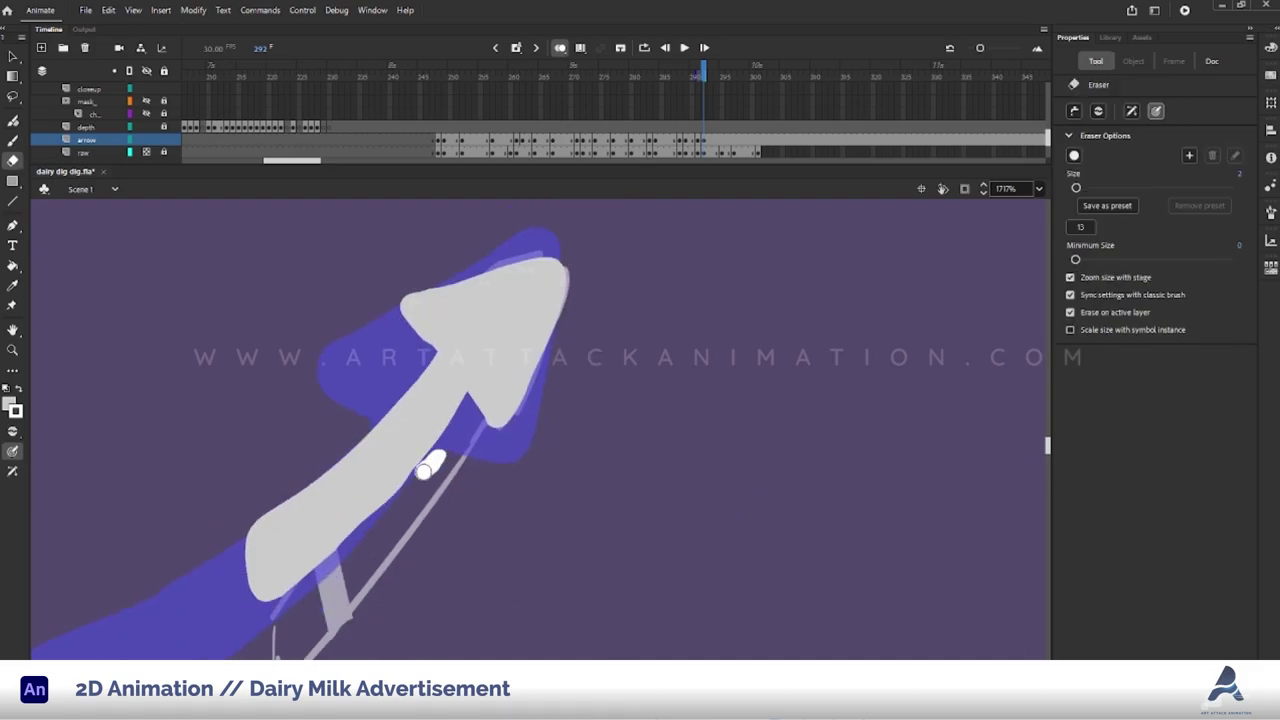
{"action": "left_click_drag", "start_coordinate": [473, 396], "coordinate": [436, 406]}
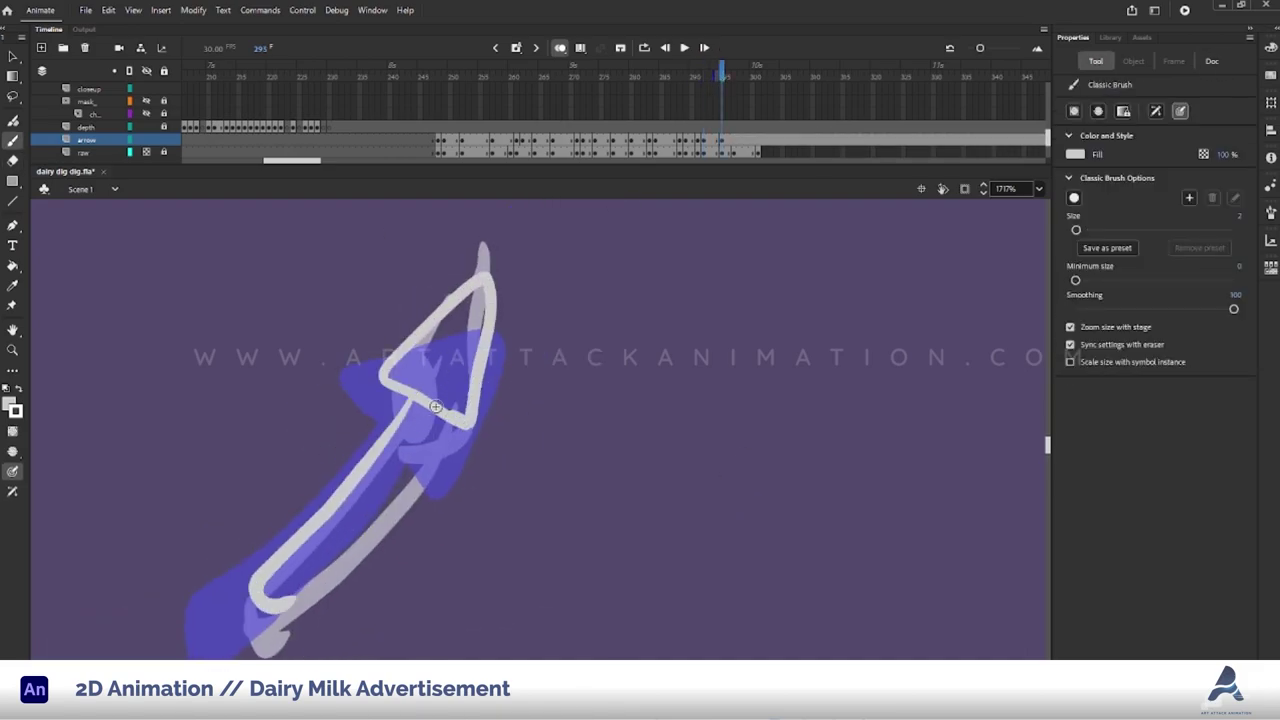
{"action": "key", "text": "k"}
{"action": "left_click", "coordinate": [366, 514]}
Draw and fill the shorter arrow on frame 297.
{"action": "key", "text": "period"}
{"action": "key", "text": "period"}
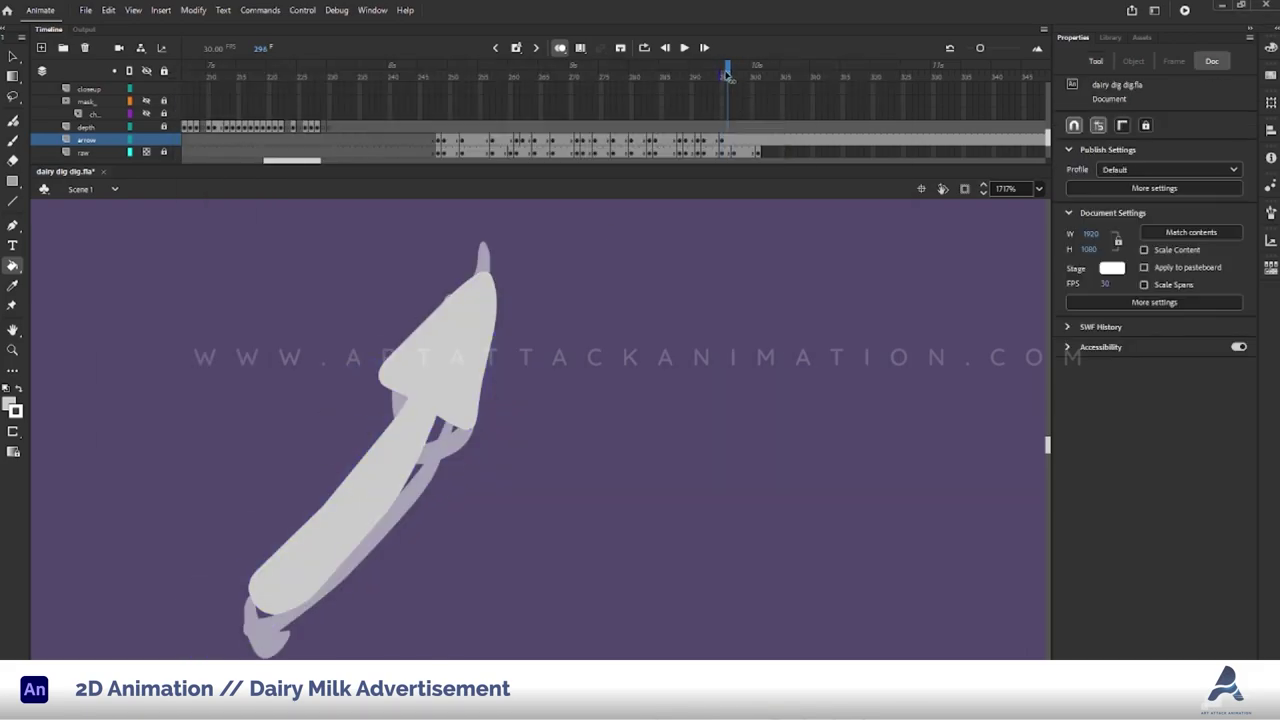
{"action": "key", "text": "period"}
{"action": "key", "text": "b"}
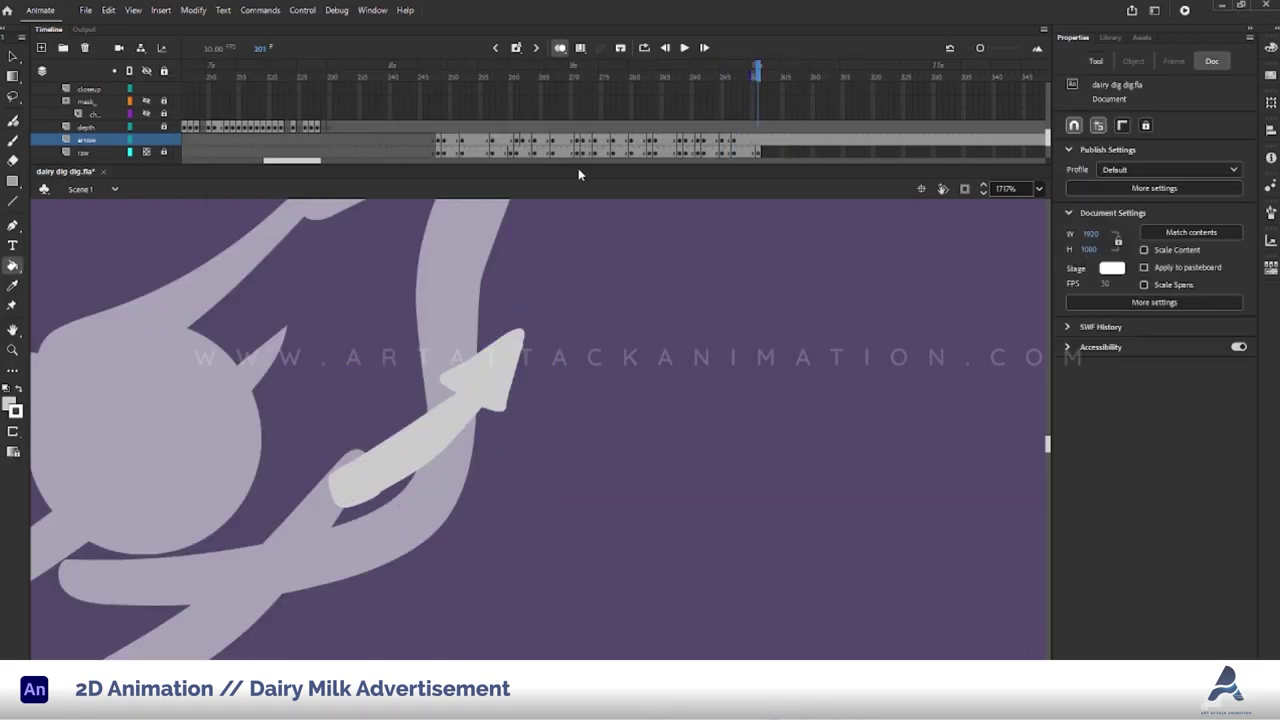
Draw the tiny arrow on frame 301 within the rough sketch lines and fill it.
{"action": "left_click", "coordinate": [512, 428], "text": "alt"}
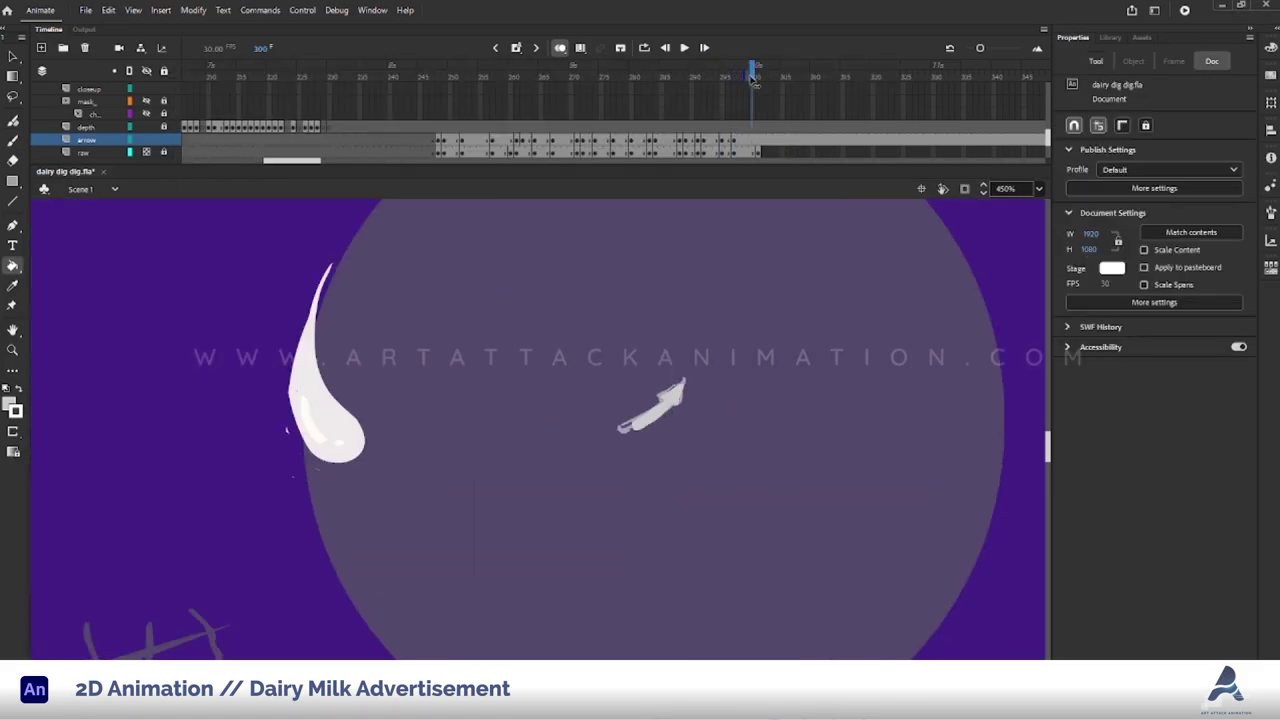
{"action": "left_click", "coordinate": [512, 428]}
{"action": "key", "text": "b"}
{"action": "left_click_drag", "start_coordinate": [560, 415], "coordinate": [620, 360]}
{"action": "key", "text": "k"}
{"action": "left_click", "coordinate": [590, 390]}
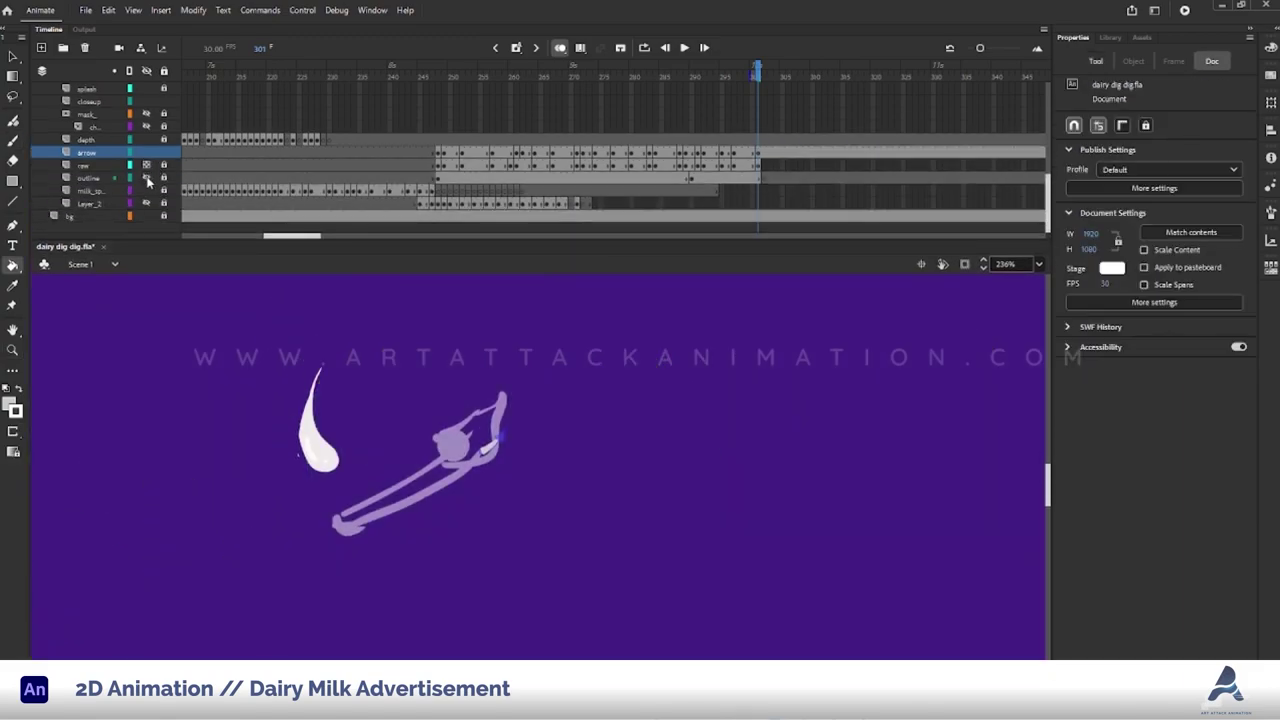
Hide the rough sketch and outline layers and play the arrow animation in a loop with the target shown.
{"action": "key", "text": "ctrl+minus"}
{"action": "key", "text": "ctrl+minus"}
{"action": "key", "text": "ctrl+minus"}
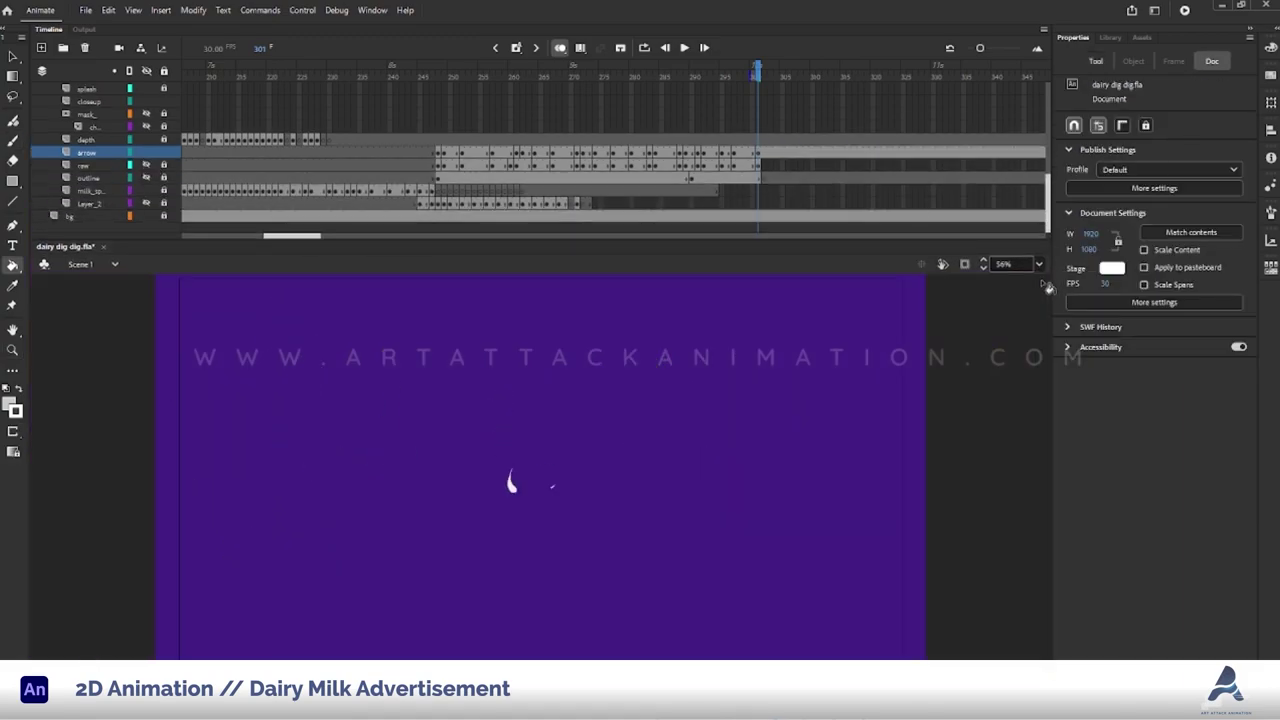
{"action": "scroll", "coordinate": [1052, 142], "scroll_direction": "up", "scroll_amount": 5}
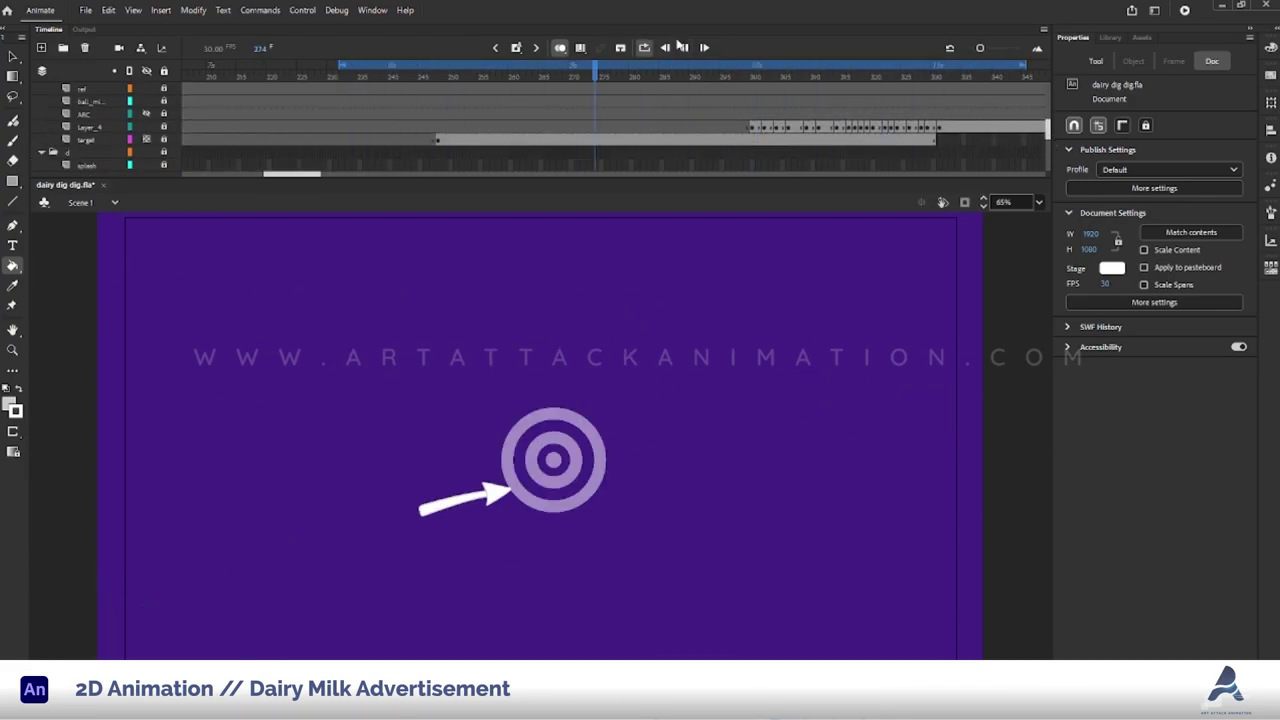
Scrub through the arrow's impact and trim the arrow layer to end at frame 299.
{"action": "left_click", "coordinate": [571, 66]}
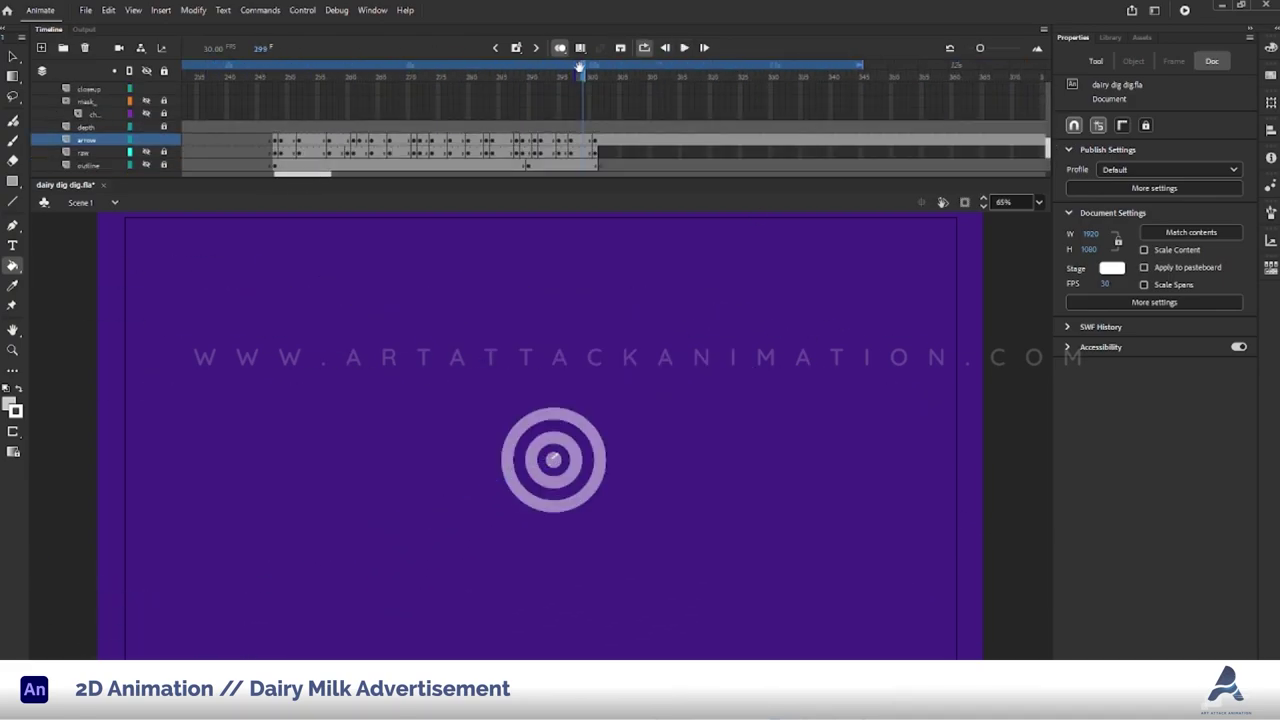
{"action": "left_click_drag", "start_coordinate": [579, 66], "coordinate": [590, 70]}
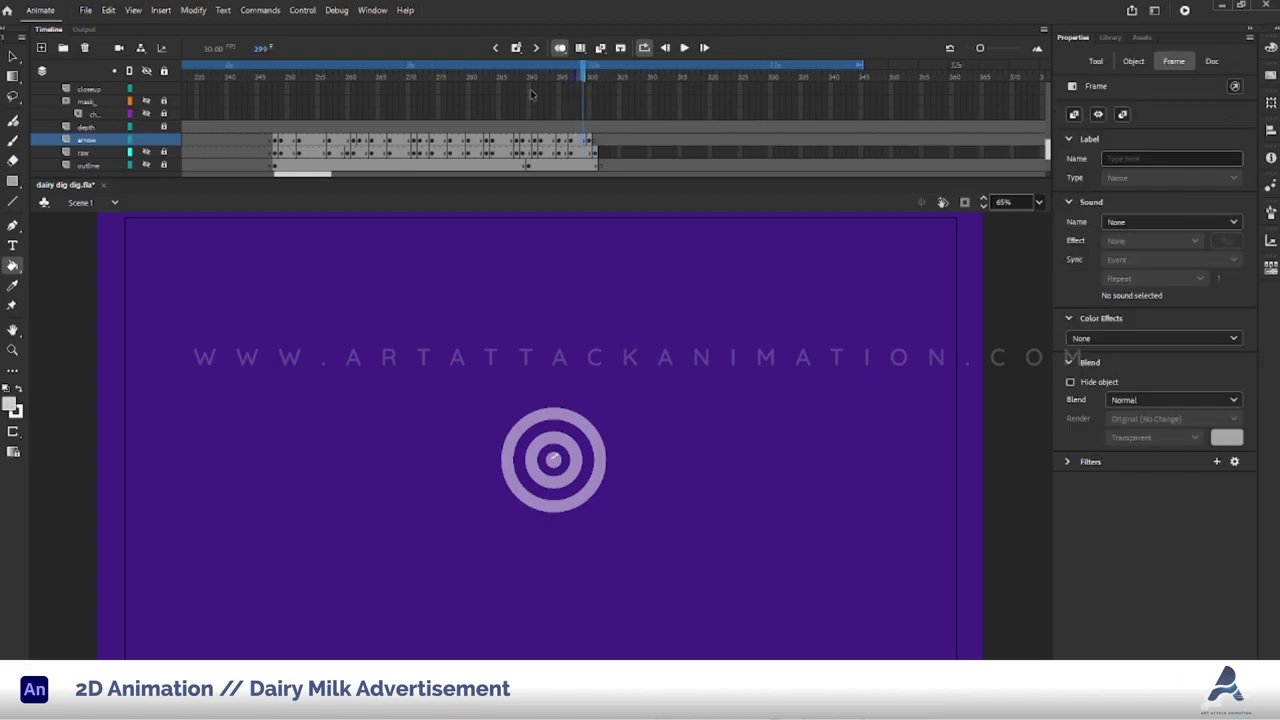
{"action": "left_click", "coordinate": [500, 66]}
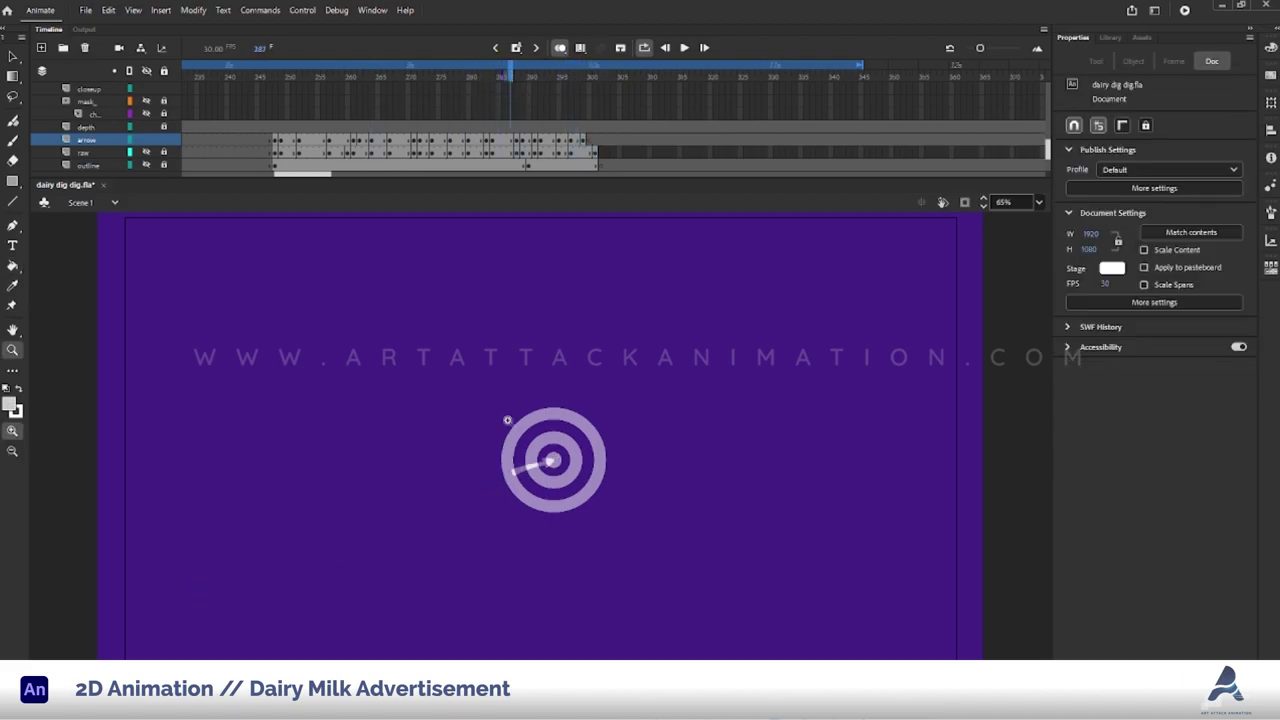
Erase the very tip of the arrowhead on frame 288 where it enters the target's centre.
{"action": "key", "text": "ctrl+="}
{"action": "key", "text": "v"}
{"action": "left_click", "coordinate": [527, 443]}
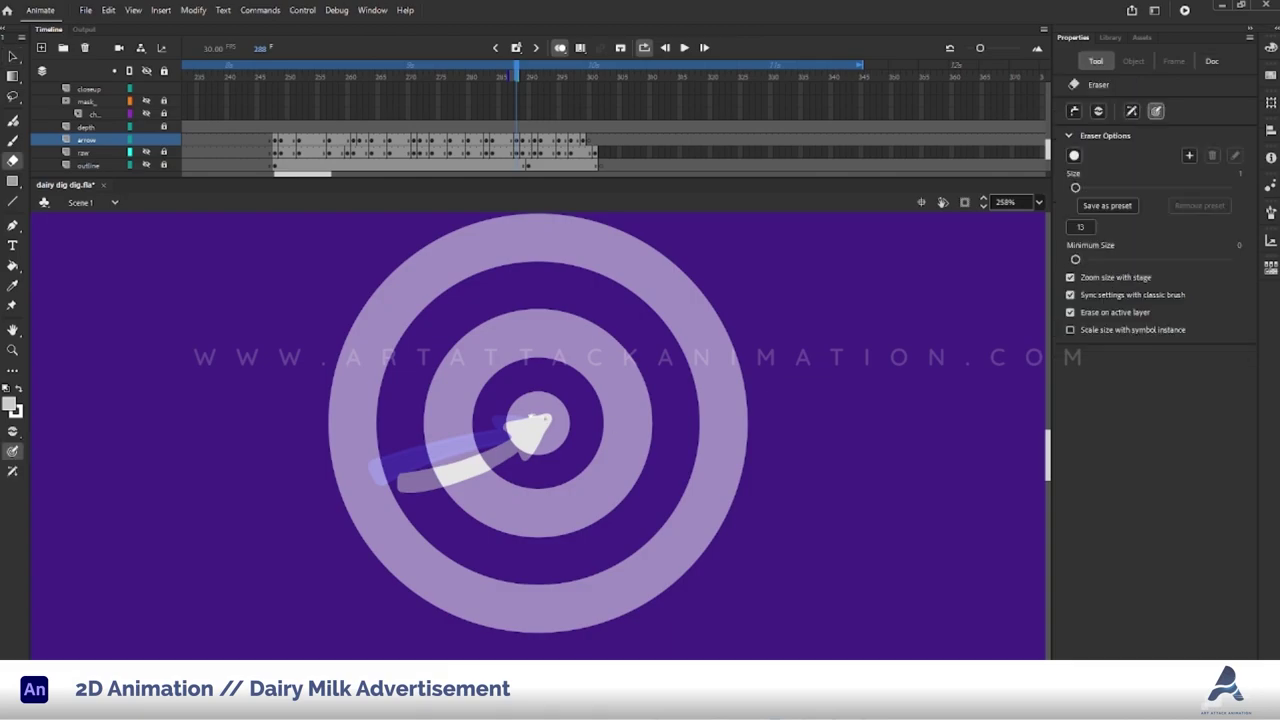
Erase the pointed front of the arrowhead on frame 291 so the arrow looks embedded in the target.
{"action": "key", "text": "."}
{"action": "key", "text": "."}
{"action": "key", "text": "."}
{"action": "left_click", "coordinate": [530, 432]}
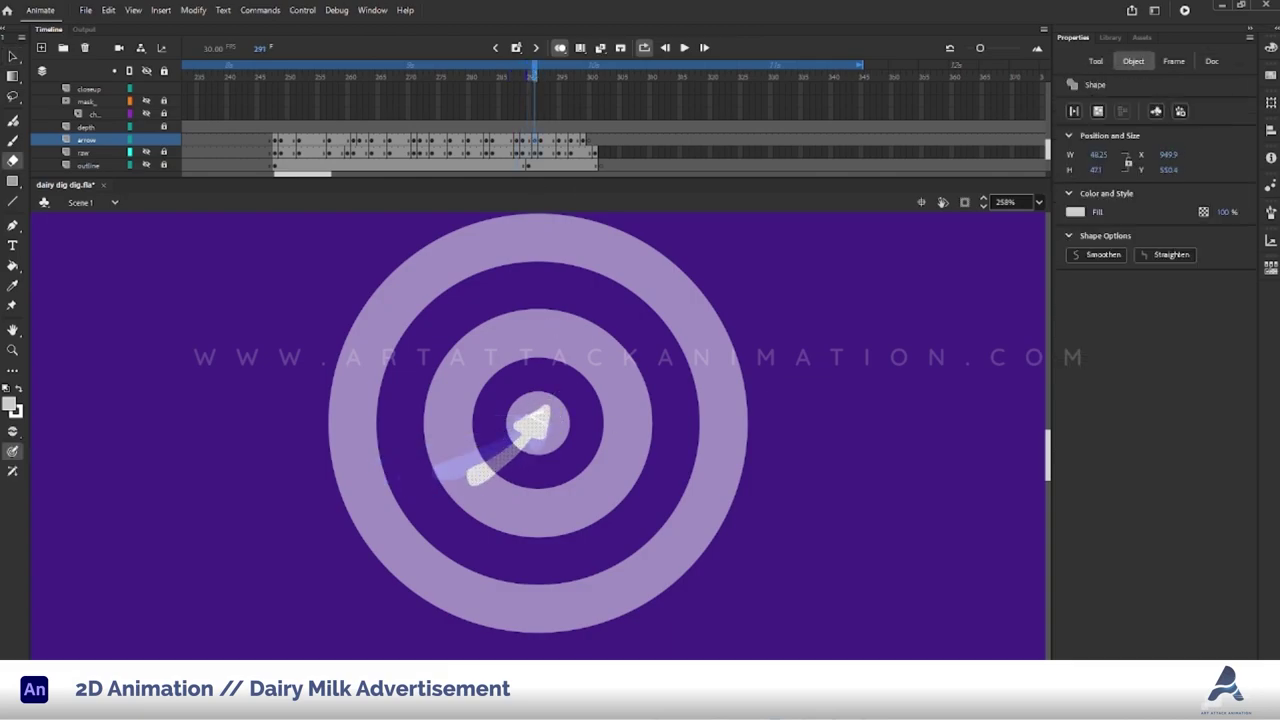
{"action": "key", "text": "ctrl+shift+a"}
{"action": "key", "text": "ctrl+="}
{"action": "key", "text": "ctrl+="}
{"action": "key", "text": "e"}
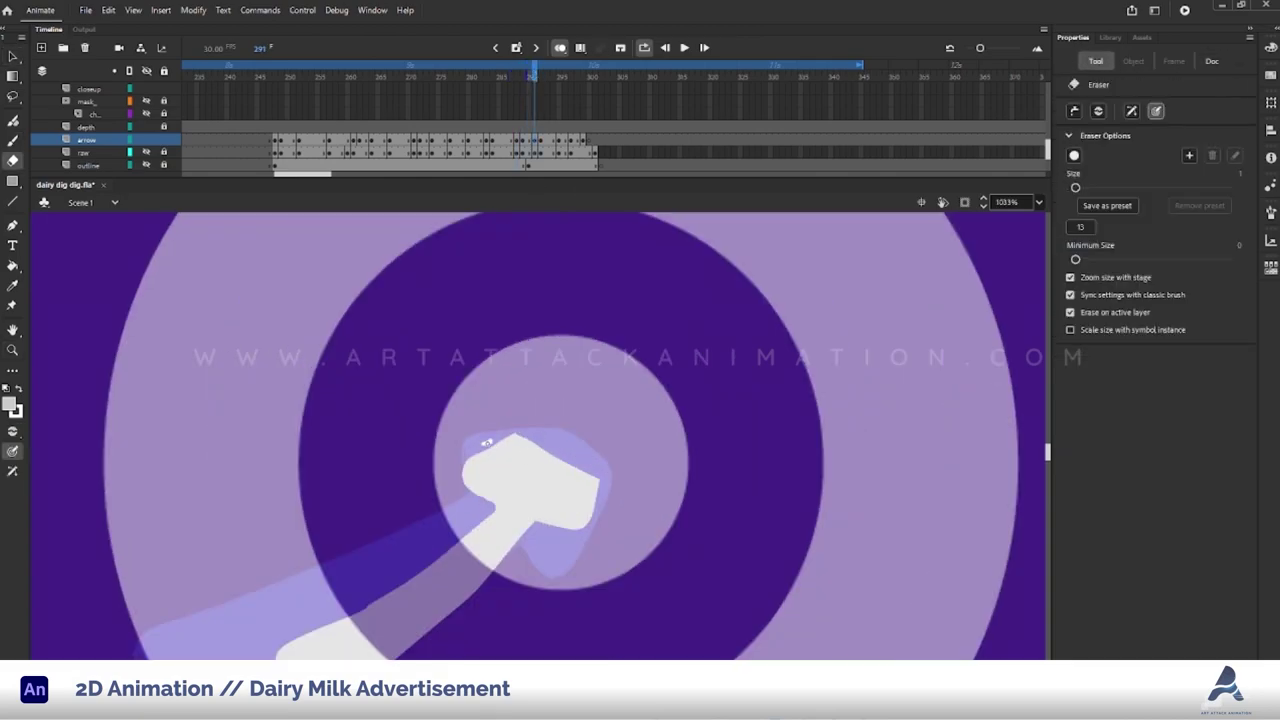
Cut away the front of the arrowhead on frame 292 with the eraser.
{"action": "key", "text": "."}
{"action": "key", "text": "v"}
{"action": "left_click", "coordinate": [566, 403]}
{"action": "key", "text": "e"}
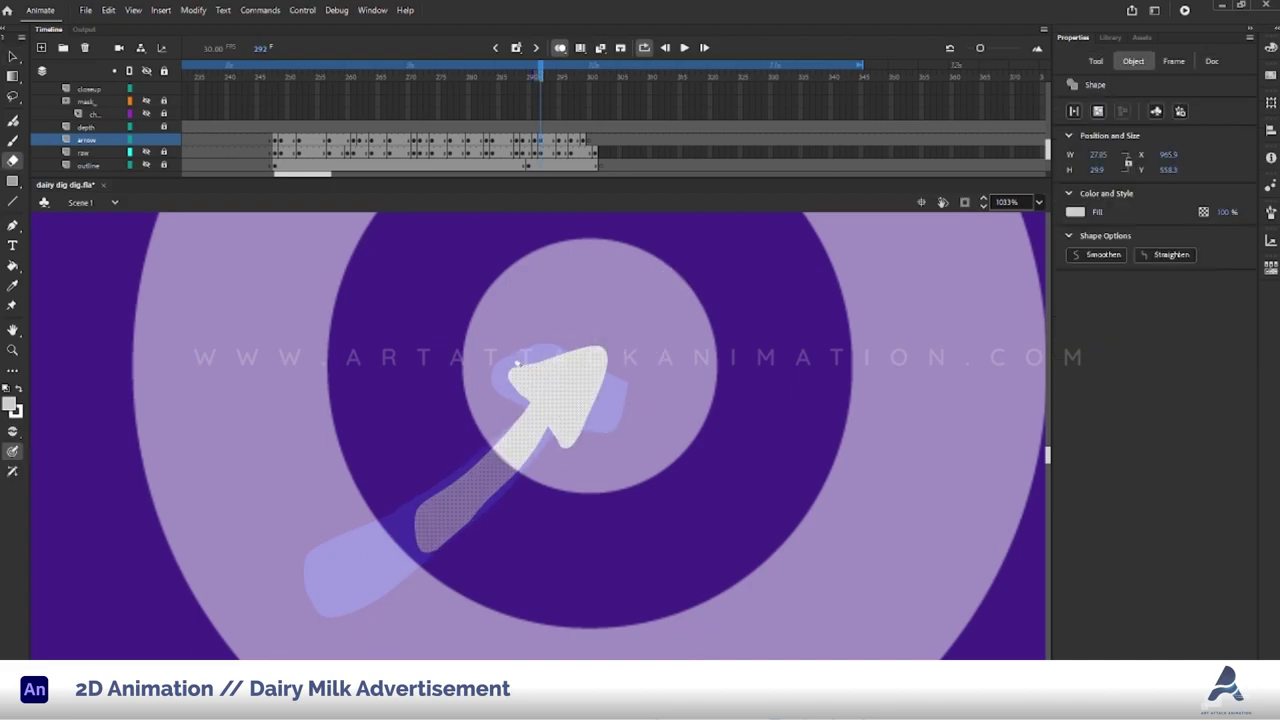
Remove the arrowhead on frame 295 and reduce the arrows on frames 297 and 298 to short shaft pieces.
{"action": "key", "text": "v"}
{"action": "key", "text": "."}
{"action": "key", "text": "."}
{"action": "key", "text": "."}
{"action": "key", "text": "."}
{"action": "key", "text": "."}
{"action": "left_click", "coordinate": [568, 315]}
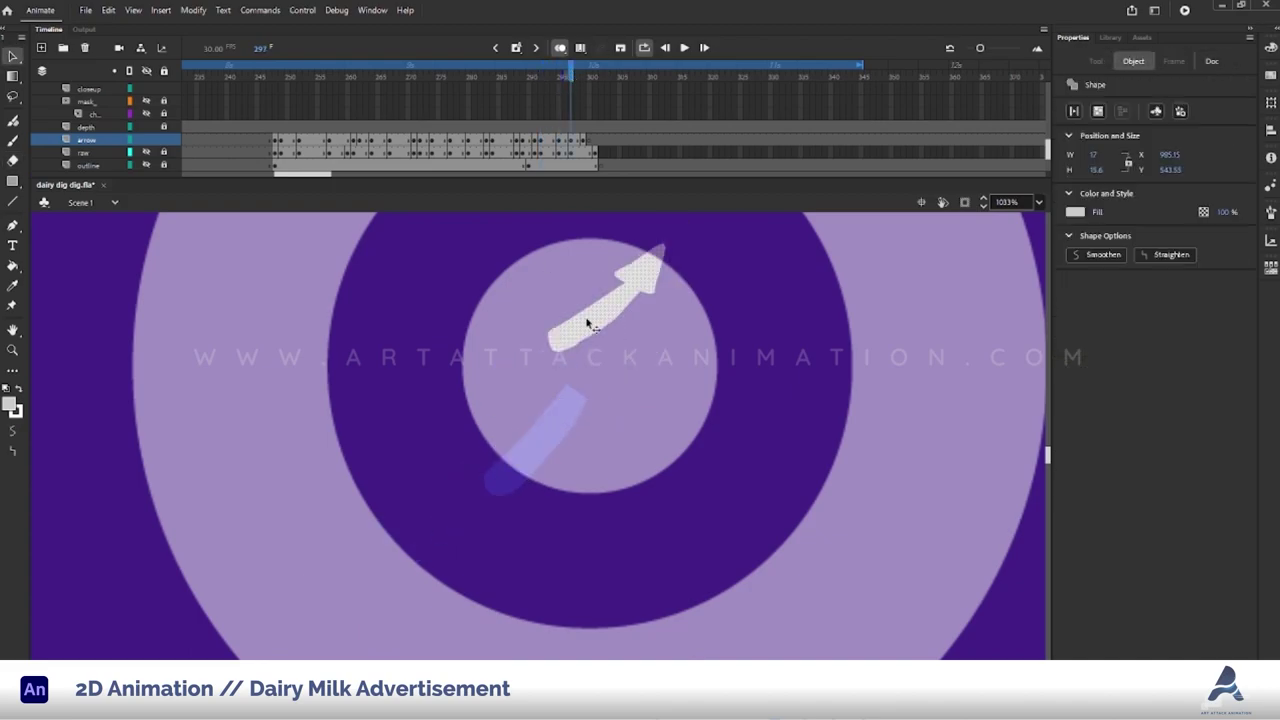
{"action": "key", "text": "."}
Move the arrow layer above the target layer and play back the whole arrow animation.
{"action": "key", "text": "ctrl+minus"}
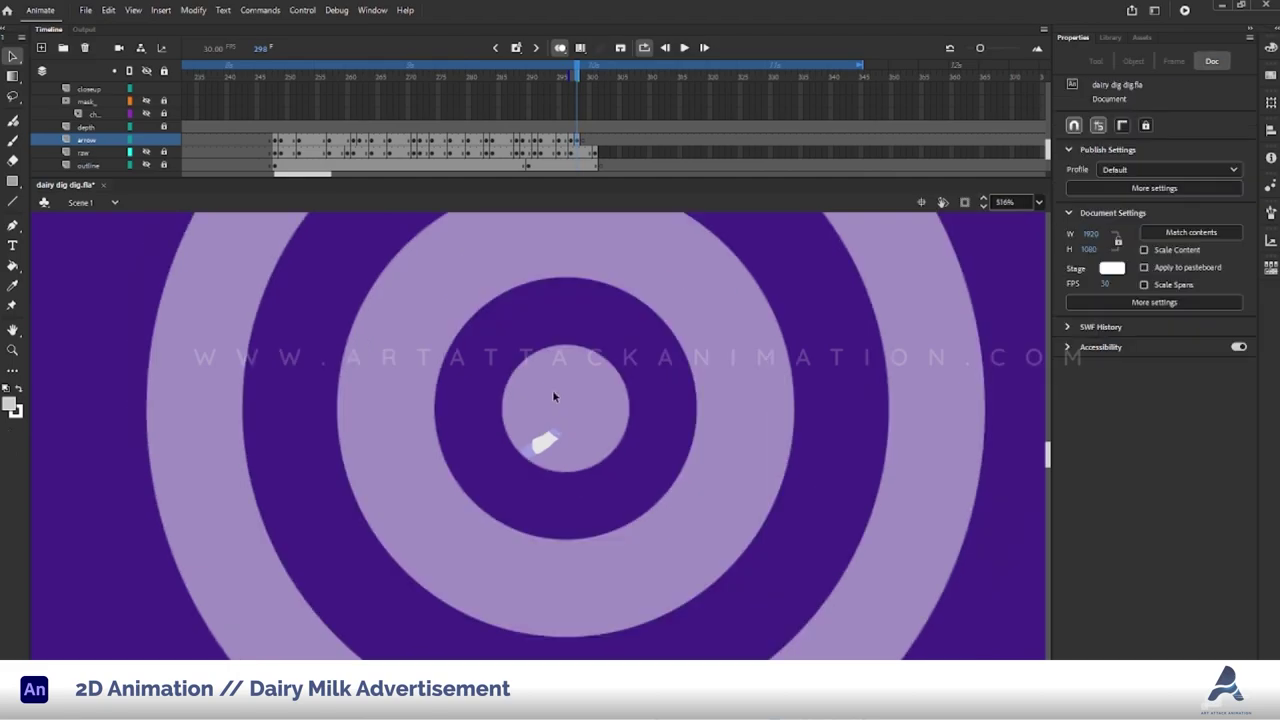
{"action": "key", "text": "ctrl+minus"}
{"action": "key", "text": "Return"}
{"action": "left_click_drag", "start_coordinate": [636, 185], "coordinate": [505, 160]}
{"action": "key", "text": "ctrl+2"}
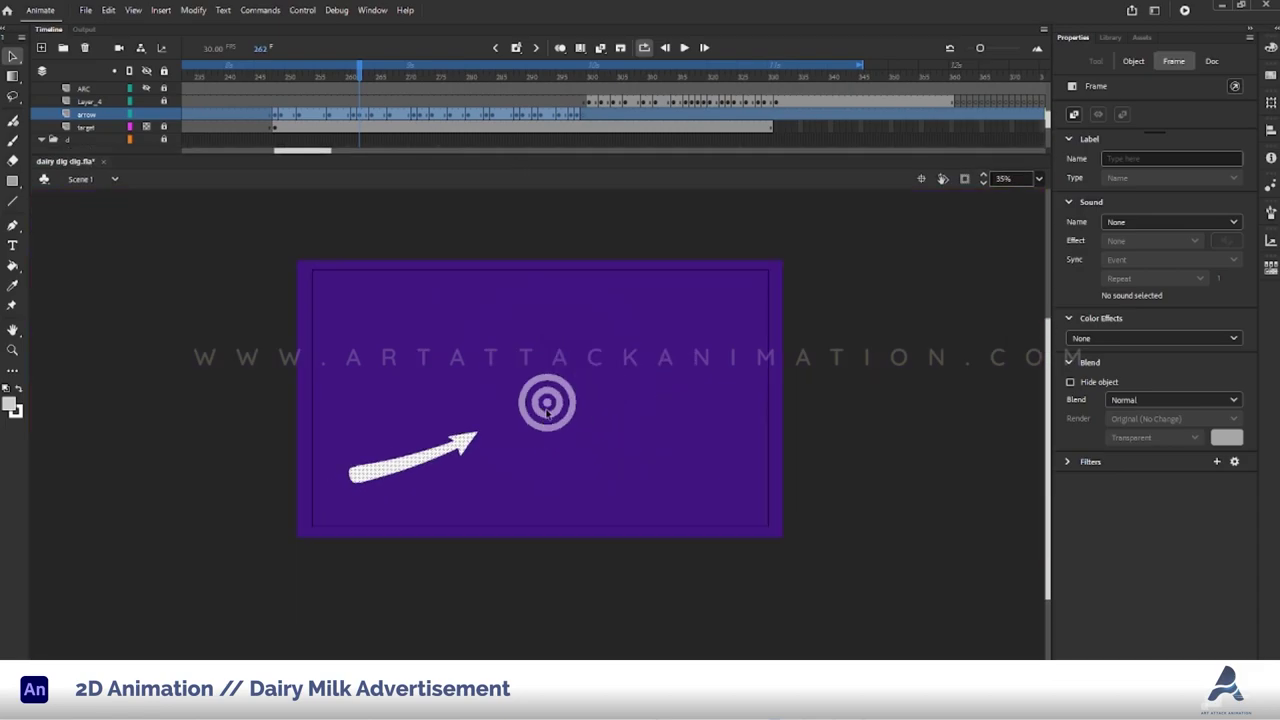
{"action": "key", "text": "Return"}
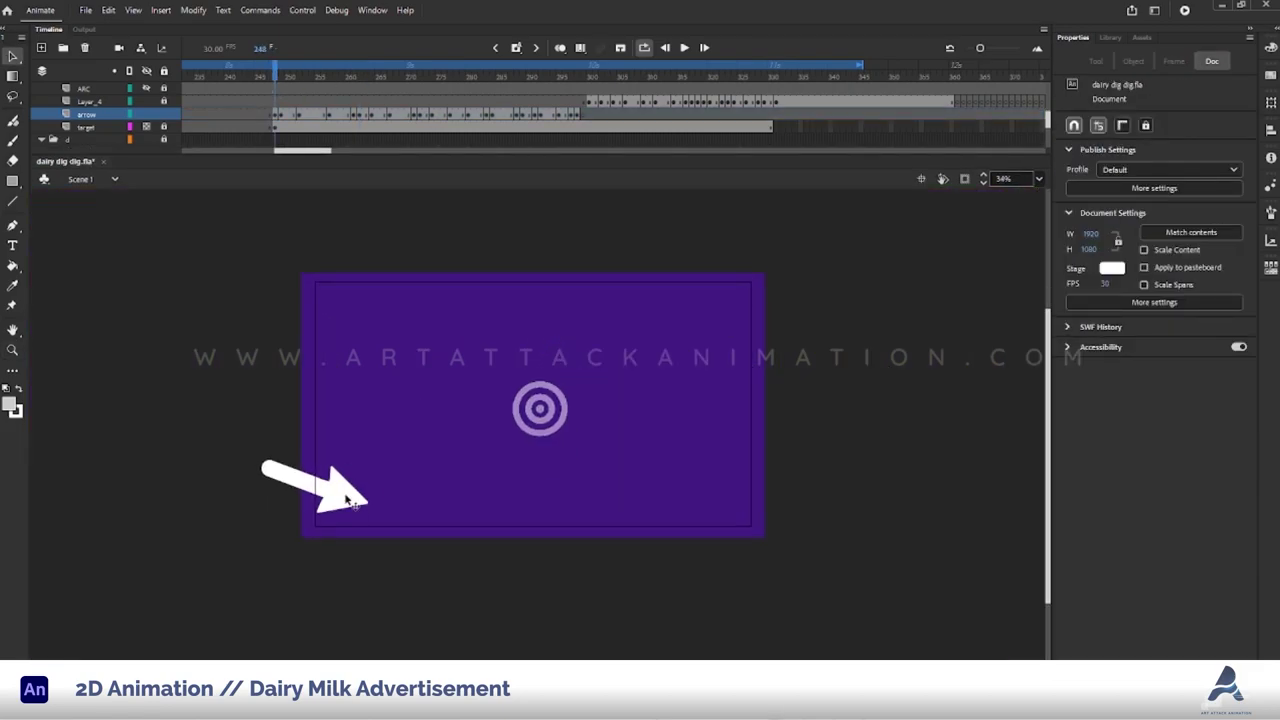
Repair the arrowhead's broken tip on frame 257 with a rounded white brush stroke.
{"action": "key", "text": "q"}
{"action": "left_click", "coordinate": [352, 512]}
{"action": "left_click_drag", "start_coordinate": [281, 78], "coordinate": [329, 78]}
{"action": "scroll", "coordinate": [455, 465], "scroll_direction": "up", "scroll_amount": 5}
{"action": "scroll", "coordinate": [500, 414], "scroll_direction": "up", "scroll_amount": 3}
{"action": "left_click", "coordinate": [537, 422]}
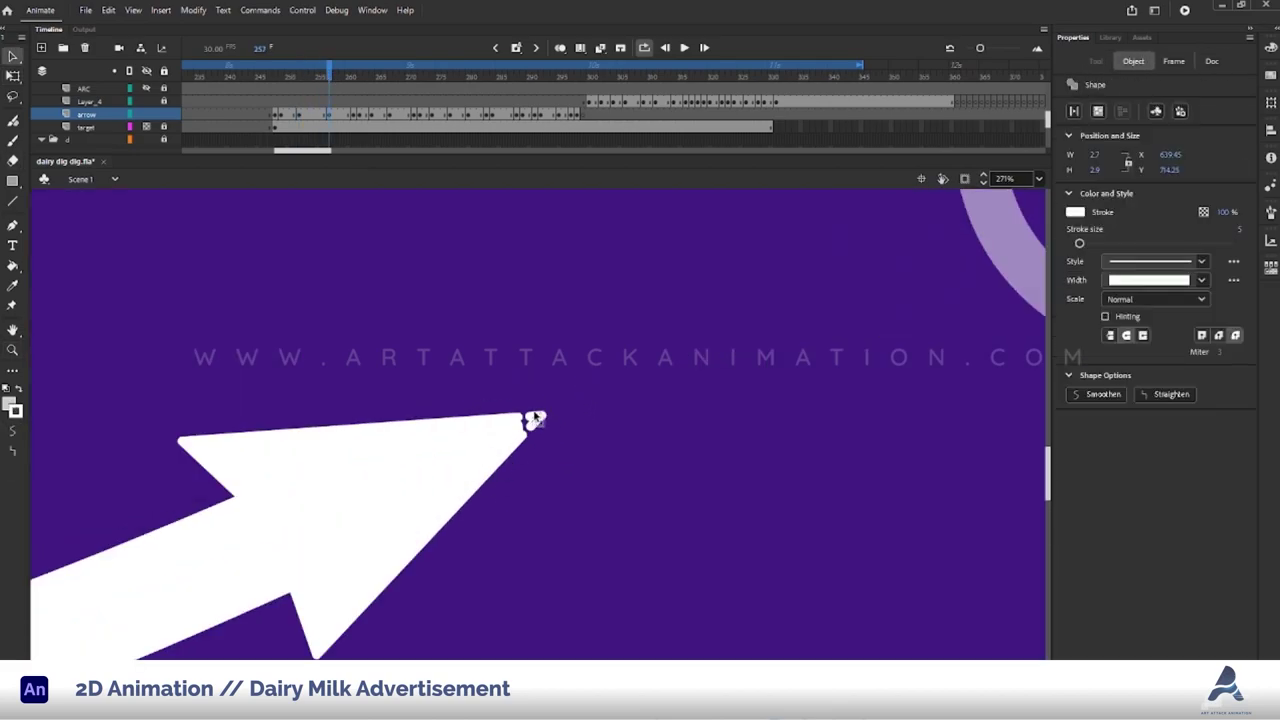
{"action": "key", "text": "b"}
{"action": "scroll", "coordinate": [523, 425], "scroll_direction": "up", "scroll_amount": 2}
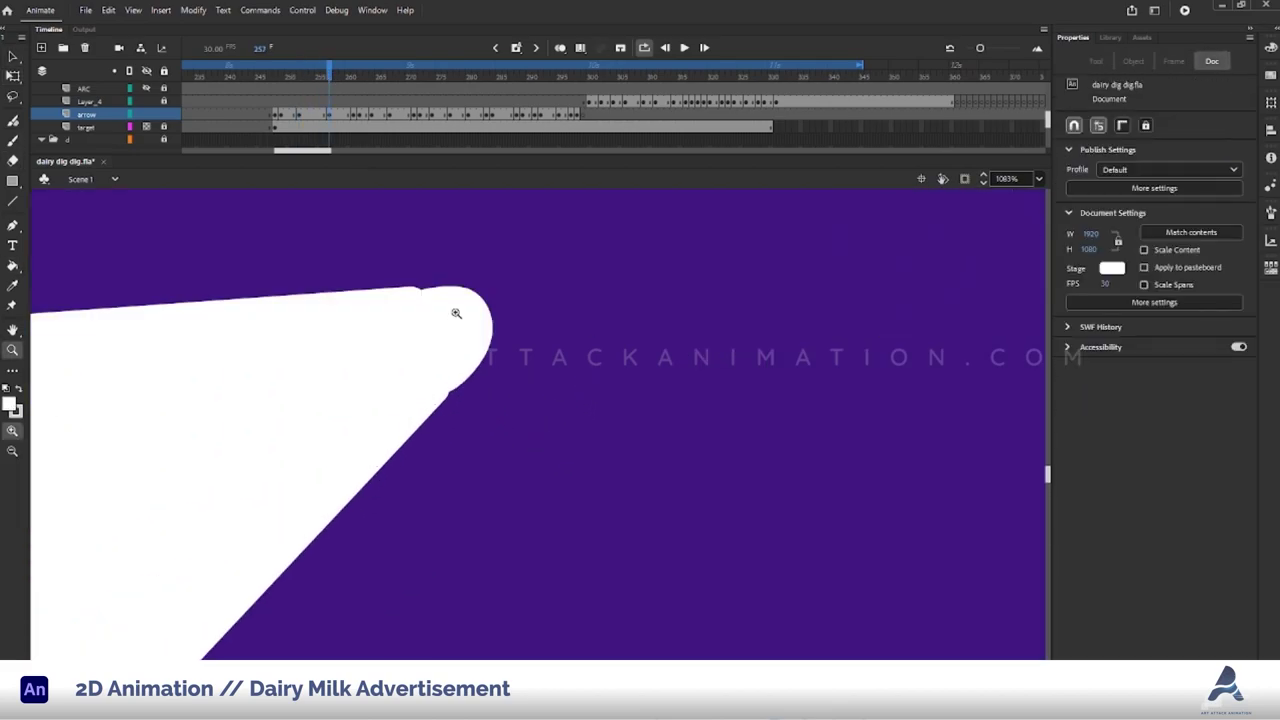
Paint pale shading strokes along the edges of the arrow's shaft and head on frames 248 and 249.
{"action": "left_click", "coordinate": [1039, 178]}
{"action": "left_click", "coordinate": [1070, 265]}
{"action": "key", "text": "Return"}
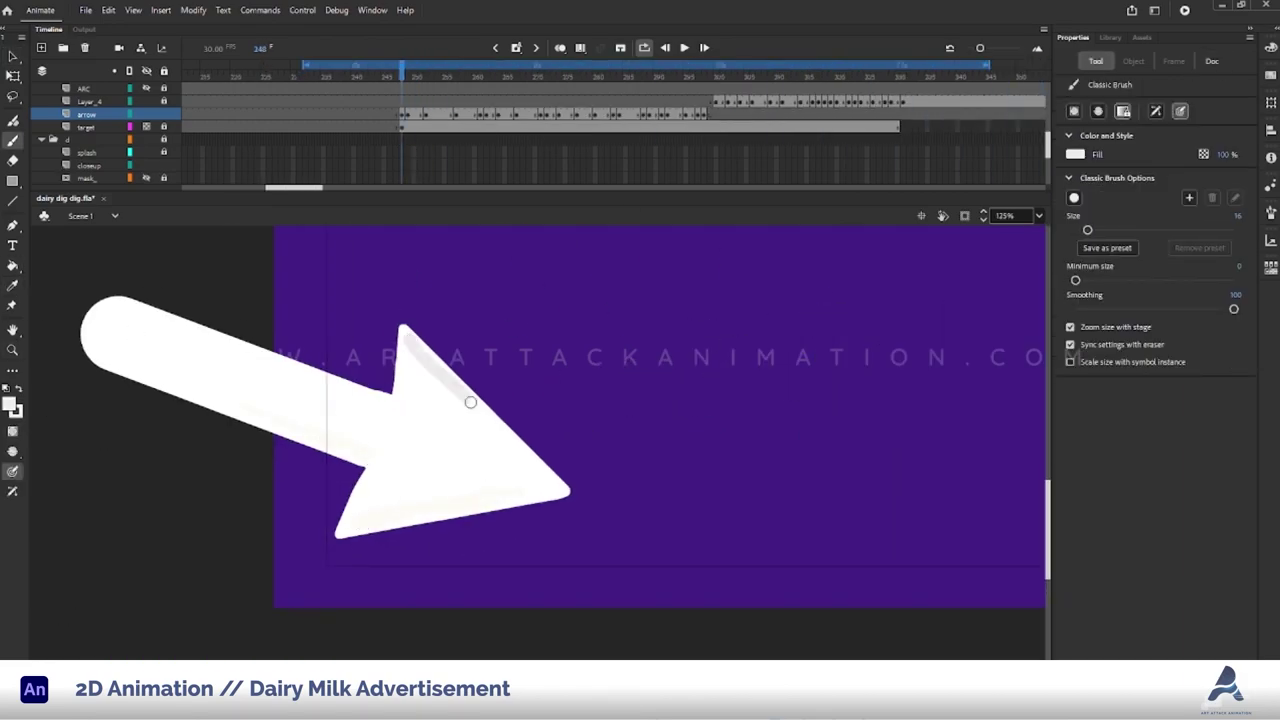
{"action": "left_click_drag", "start_coordinate": [388, 422], "coordinate": [575, 403]}
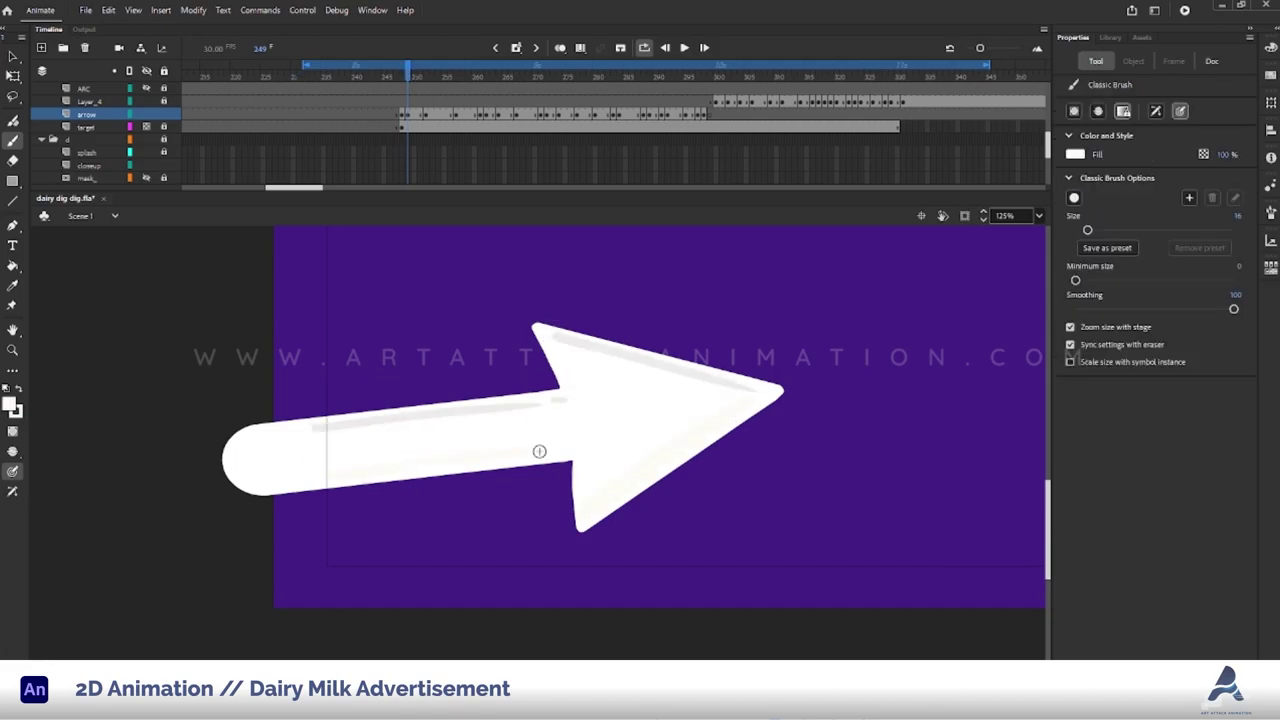
Paint pale shading strokes along the shaft and arrowhead on frame 252.
{"action": "key", "text": "period"}
{"action": "key", "text": "period"}
{"action": "key", "text": "period"}
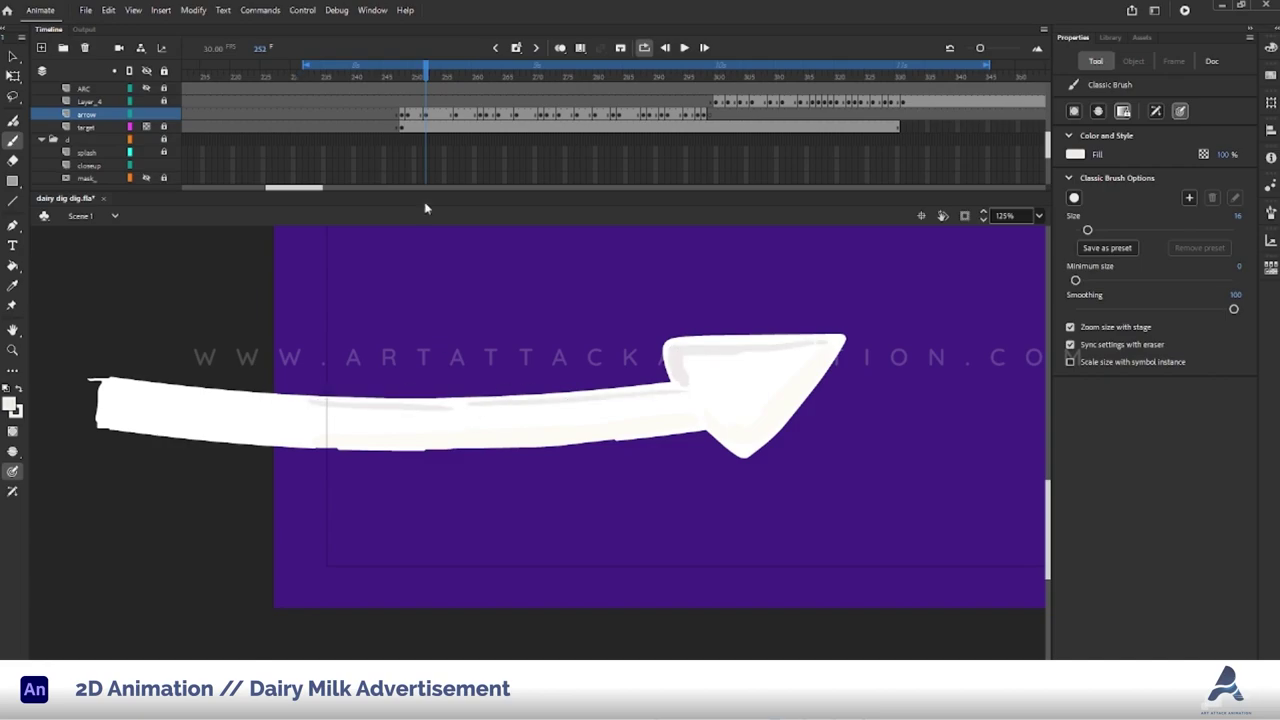
Paint pale grey shading along the upper edges of the shaft and arrowhead on frame 257.
{"action": "key", "text": "period"}
{"action": "left_click_drag", "start_coordinate": [317, 438], "coordinate": [169, 503]}
{"action": "left_click_drag", "start_coordinate": [575, 369], "coordinate": [641, 366]}
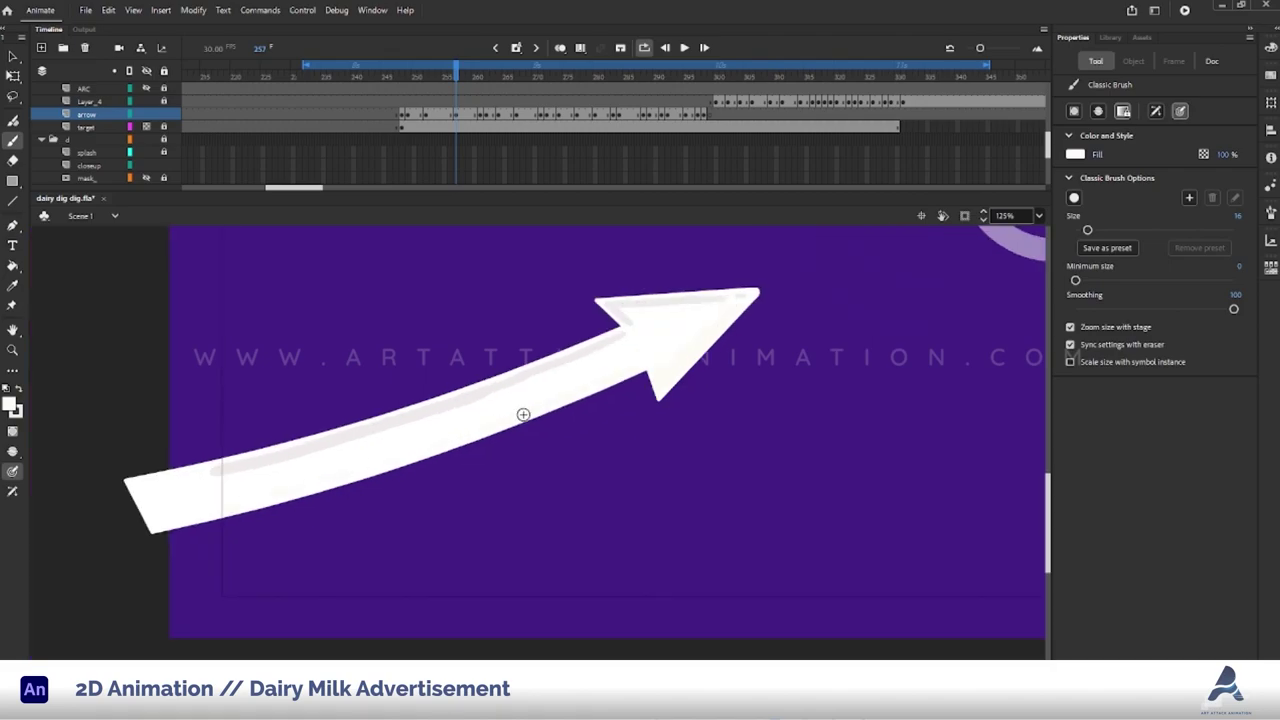
Paint pale grey shading along the shaft and arrowhead on frames 261 and 262.
{"action": "key", "text": "period"}
{"action": "key", "text": "period"}
{"action": "key", "text": "period"}
{"action": "key", "text": "period"}
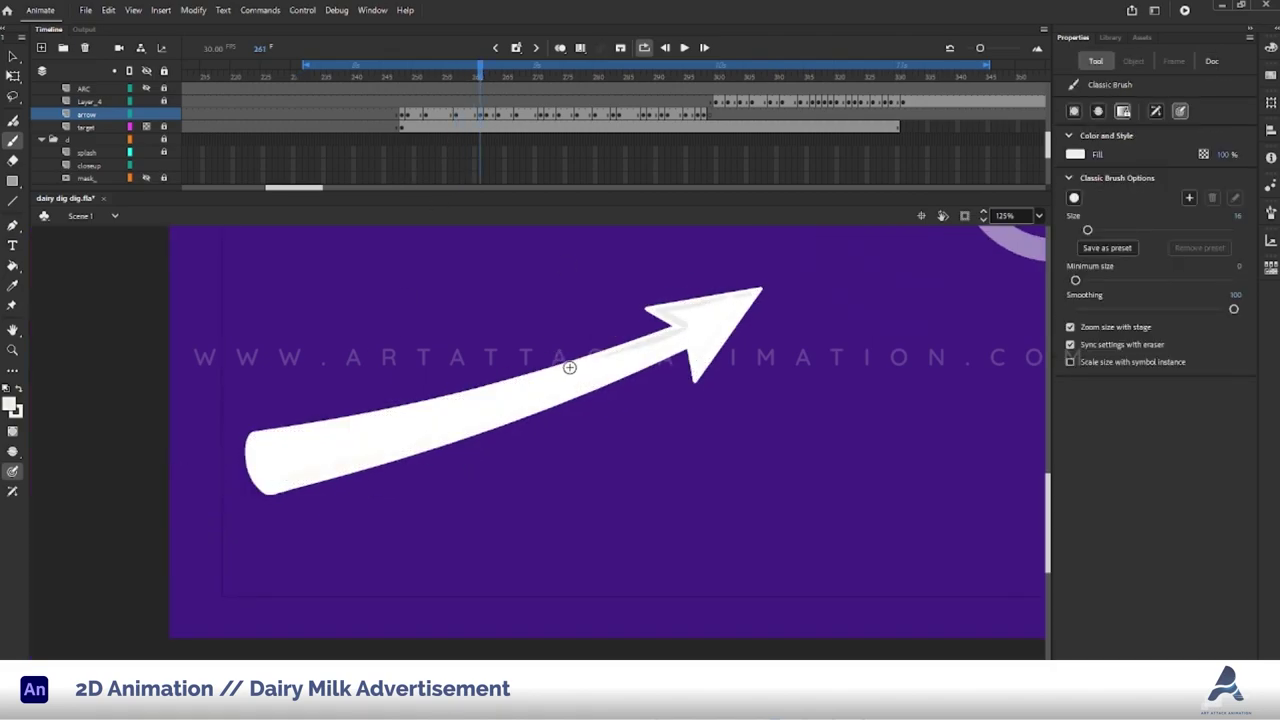
{"action": "key", "text": "period"}
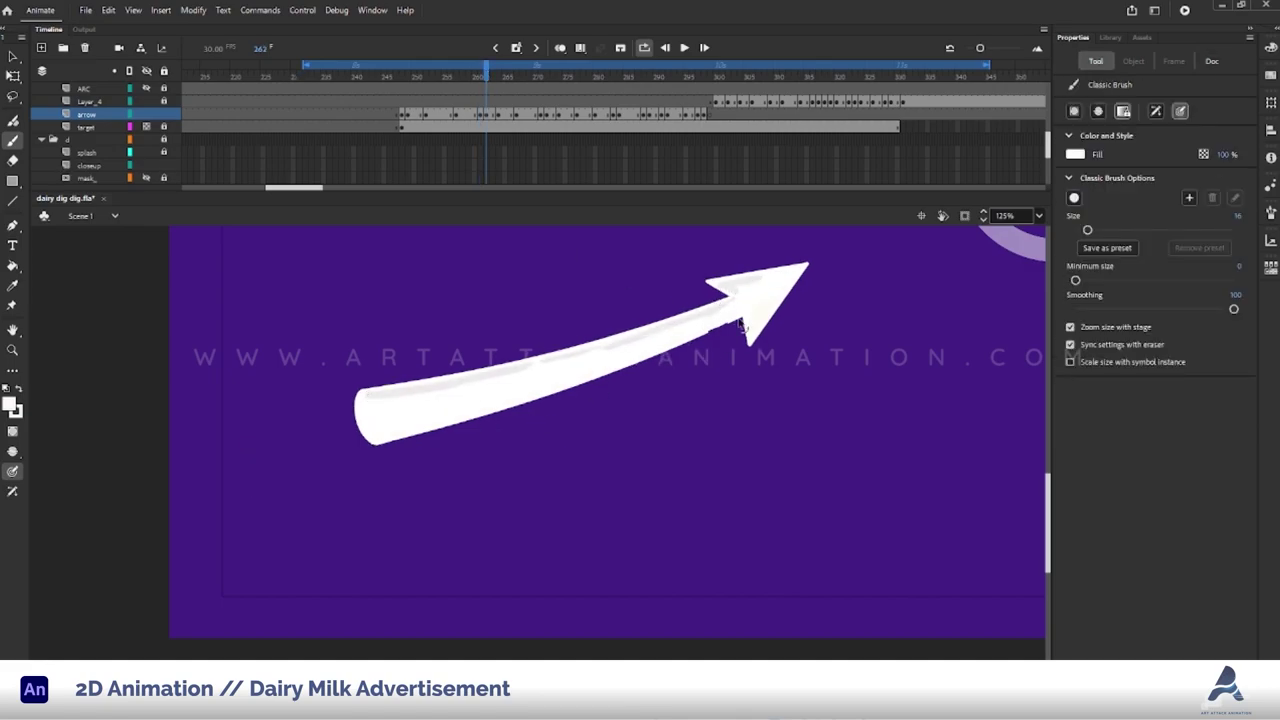
Paint pale shading strokes along the arrow's shaft and head on frames 264 and 267.
{"action": "key", "text": "period"}
{"action": "key", "text": "period"}
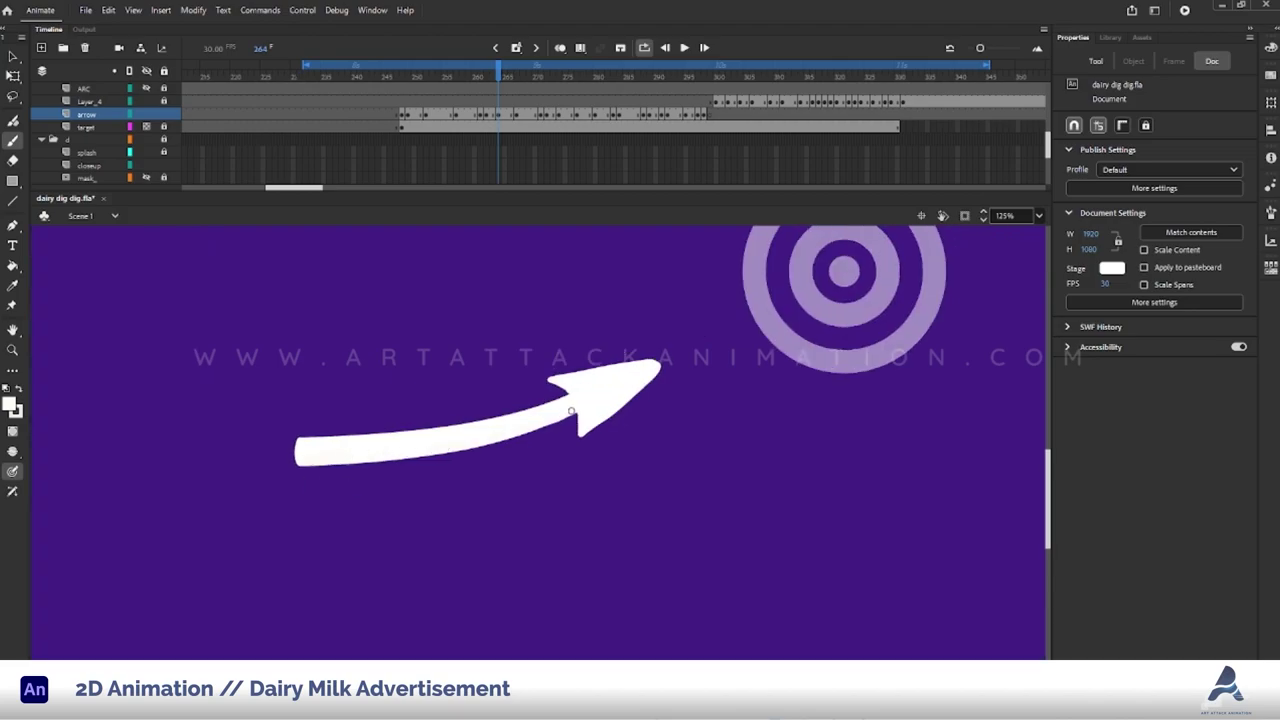
{"action": "key", "text": "b"}
{"action": "left_click_drag", "start_coordinate": [503, 78], "coordinate": [516, 76]}
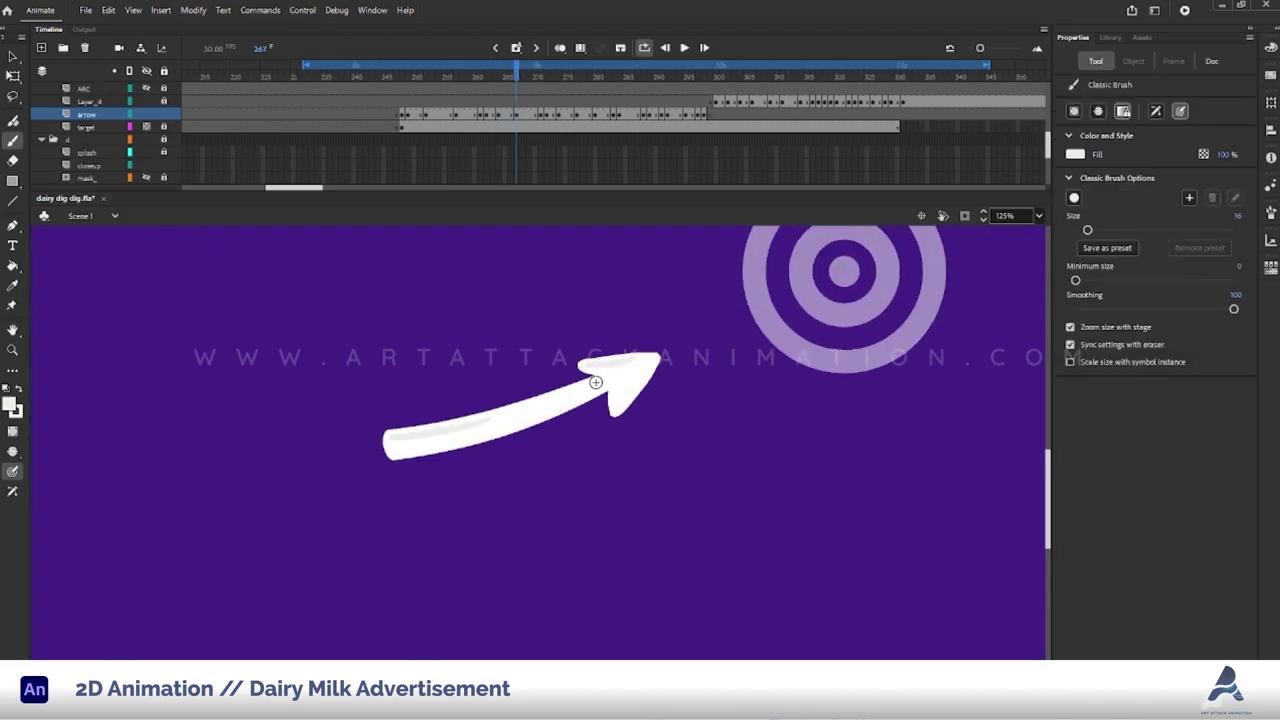
Paint pale shading strokes along the upper edges of the arrow on frames 271 and 274.
{"action": "scroll", "coordinate": [620, 363], "scroll_direction": "up", "scroll_amount": 3}
{"action": "key", "text": "period"}
{"action": "key", "text": "period"}
{"action": "key", "text": "period"}
{"action": "key", "text": "period"}
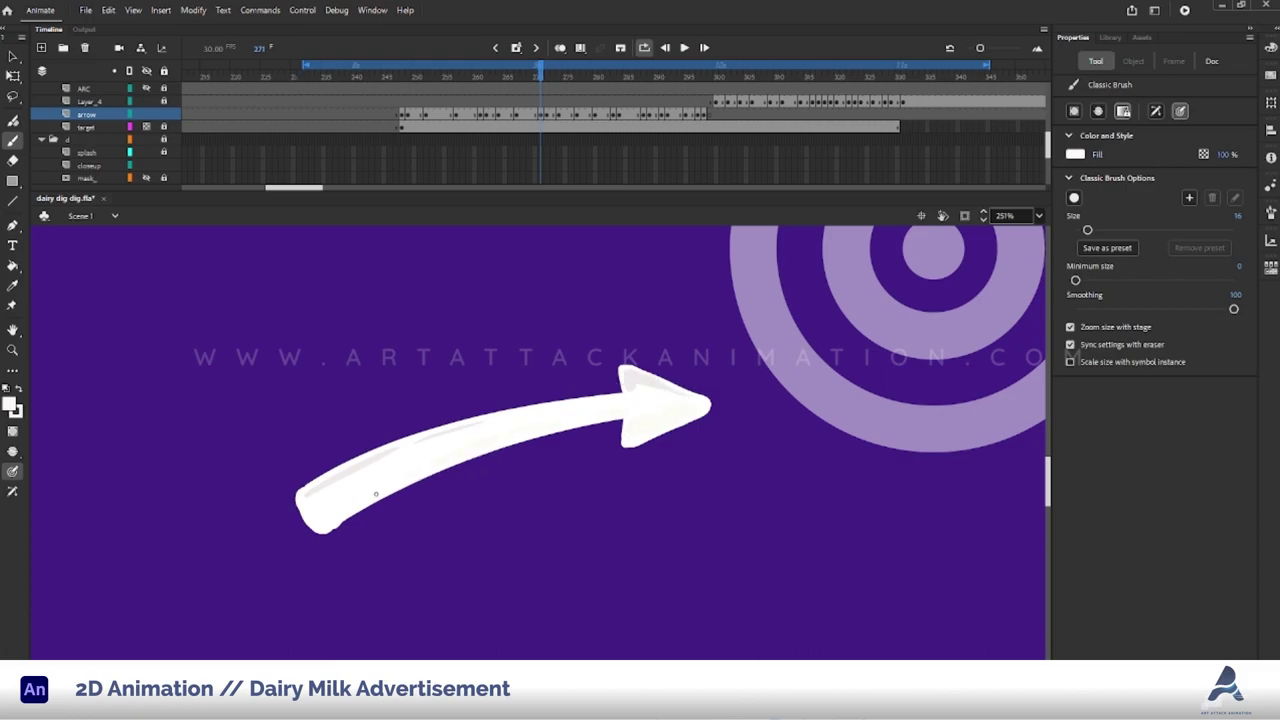
{"action": "key", "text": "period"}
{"action": "key", "text": "period"}
{"action": "key", "text": "period"}
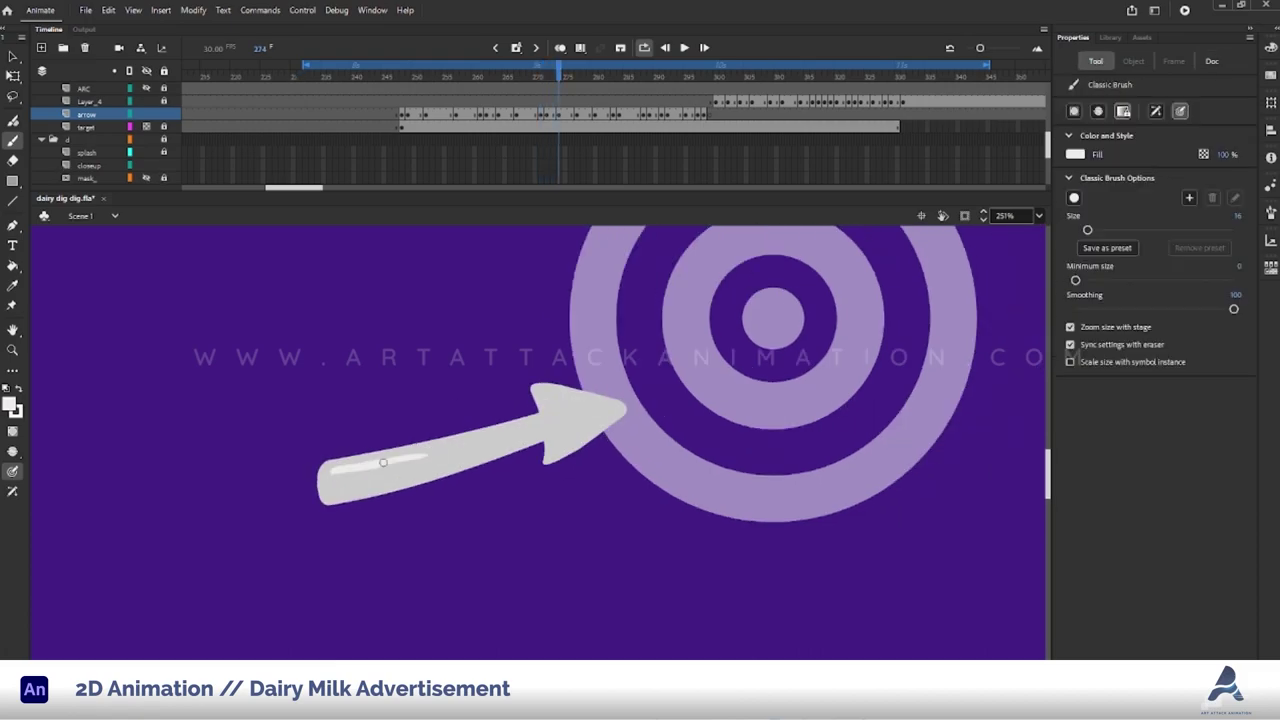
Paint off-white shading on the shaft and arrowhead on frame 277 with brush size 5.
{"action": "key", "text": "period"}
{"action": "key", "text": "period"}
{"action": "key", "text": "period"}
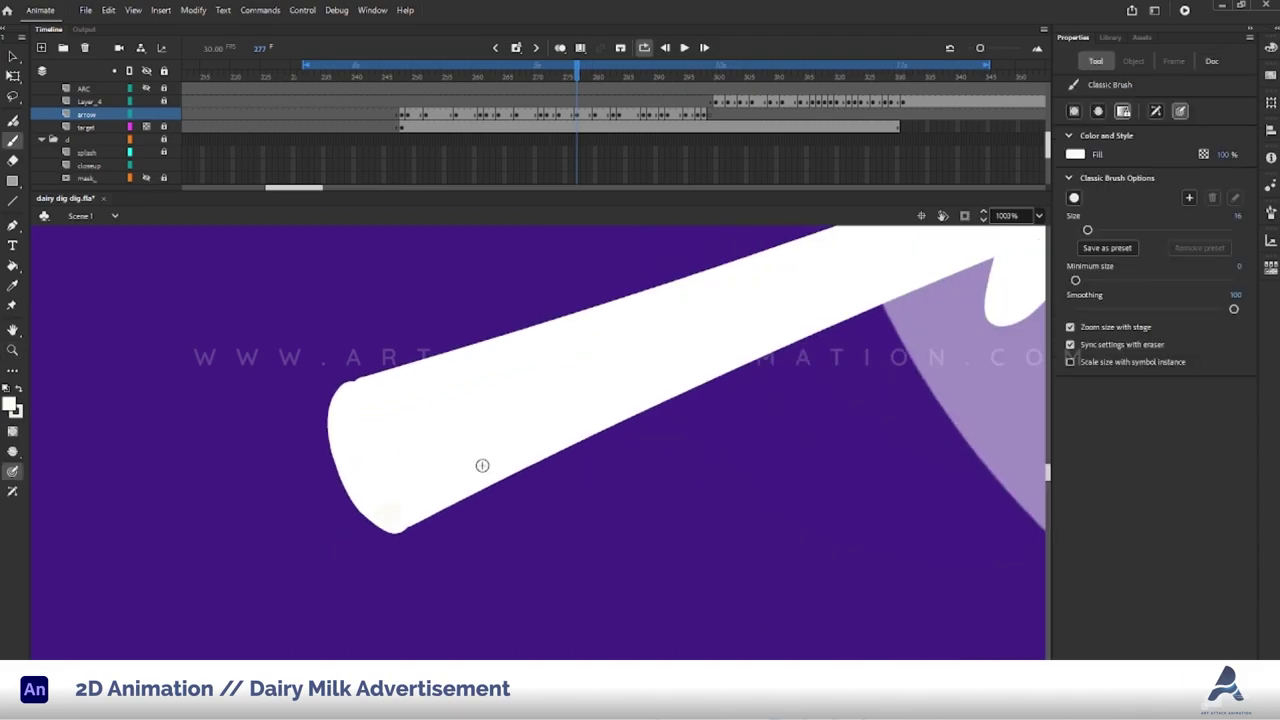
{"action": "scroll", "coordinate": [835, 353], "scroll_direction": "up", "scroll_amount": 3}
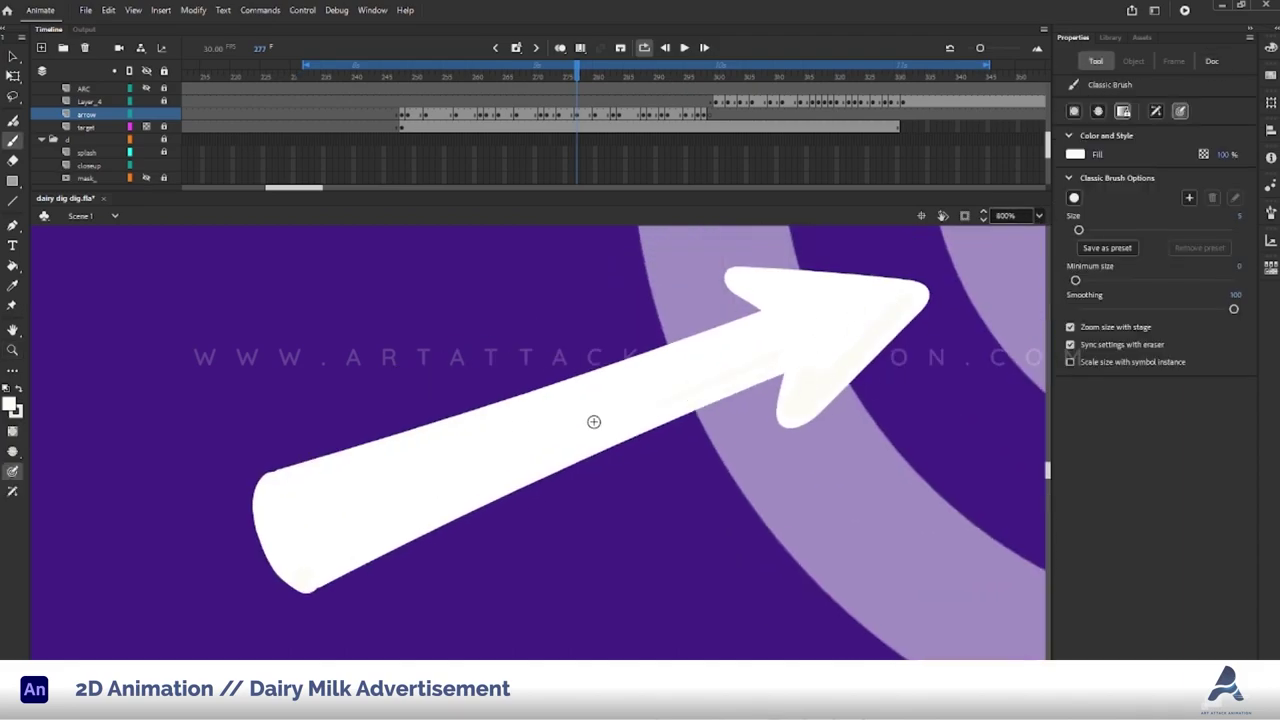
Paint pale strokes along both edges of the shaft and both sides of the arrowhead on frame 280.
{"action": "key", "text": "period"}
{"action": "key", "text": "period"}
{"action": "key", "text": "period"}
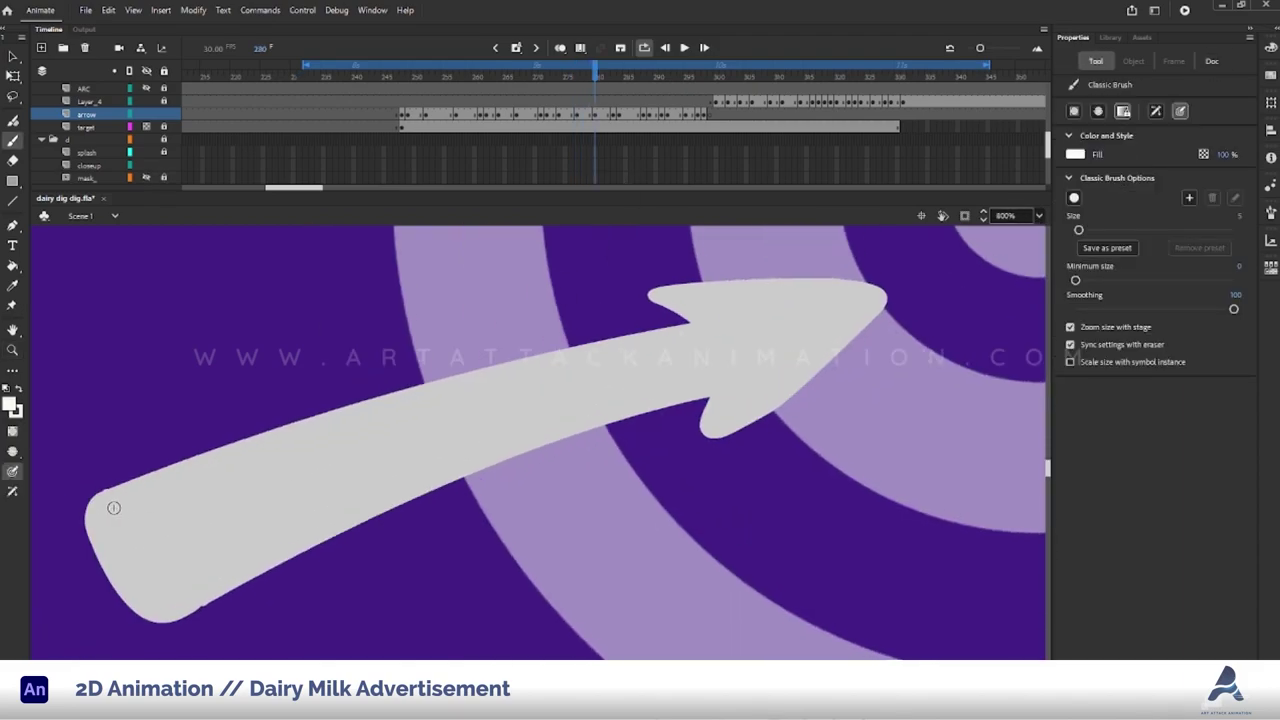
{"action": "left_click_drag", "start_coordinate": [385, 419], "coordinate": [585, 368]}
{"action": "left_click_drag", "start_coordinate": [610, 357], "coordinate": [690, 344]}
{"action": "left_click_drag", "start_coordinate": [686, 305], "coordinate": [840, 293]}
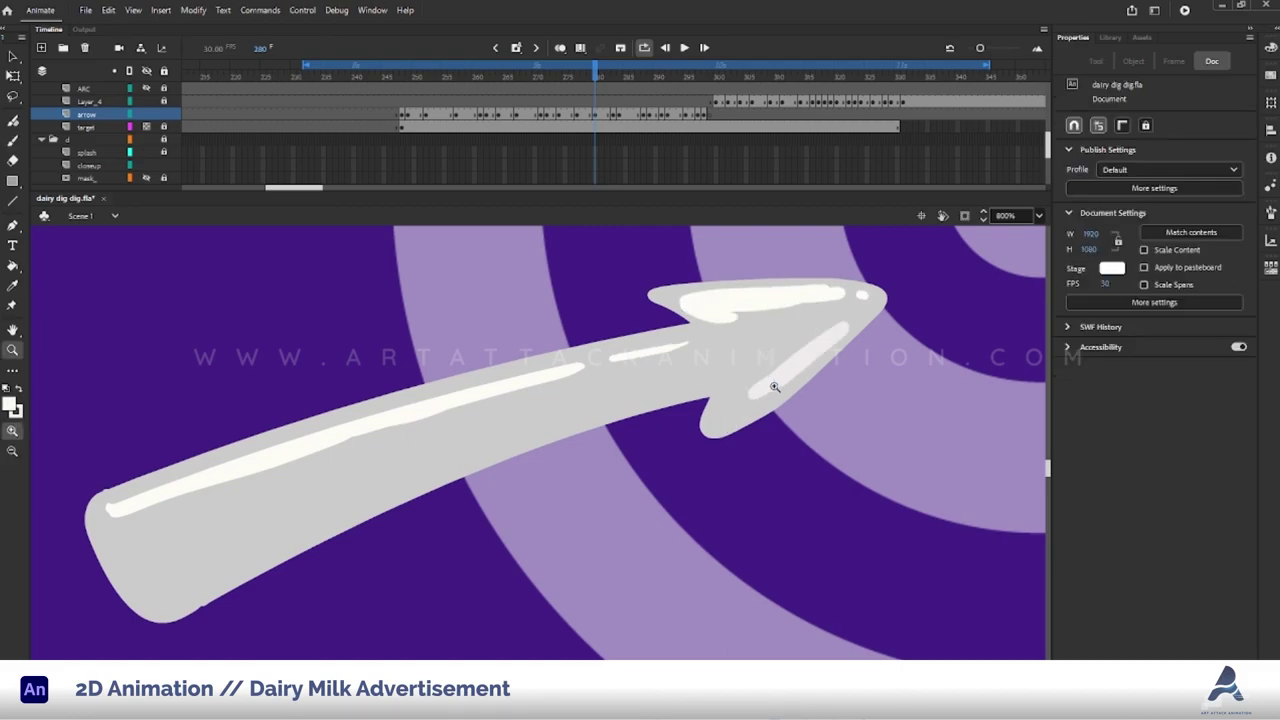
{"action": "scroll", "coordinate": [771, 377], "scroll_direction": "up", "scroll_amount": 2}
{"action": "left_click_drag", "start_coordinate": [491, 491], "coordinate": [700, 380]}
{"action": "scroll", "coordinate": [700, 380], "scroll_direction": "down", "scroll_amount": 2}
Paint broken pale strokes along the shaft's edges and tail end and around the arrowhead on frame 283.
{"action": "key", "text": "period"}
{"action": "key", "text": "period"}
{"action": "key", "text": "period"}
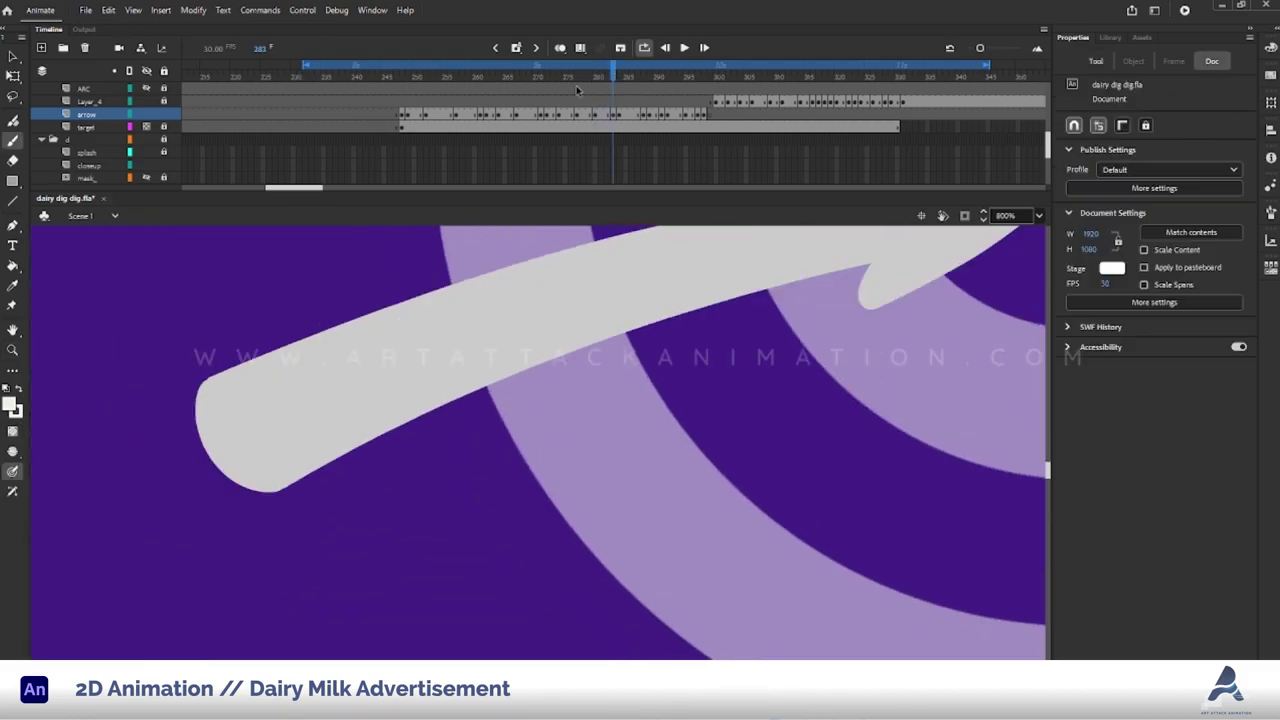
{"action": "left_click_drag", "start_coordinate": [296, 459], "coordinate": [614, 389]}
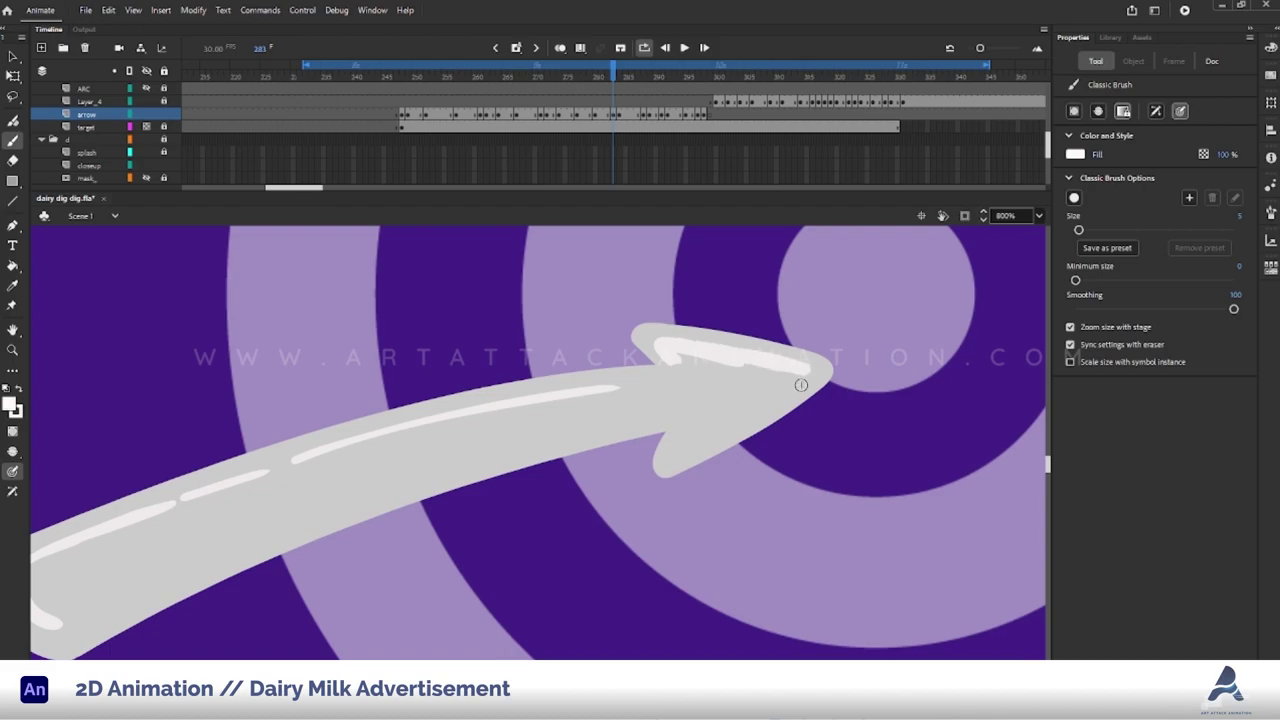
{"action": "key", "text": "comma"}
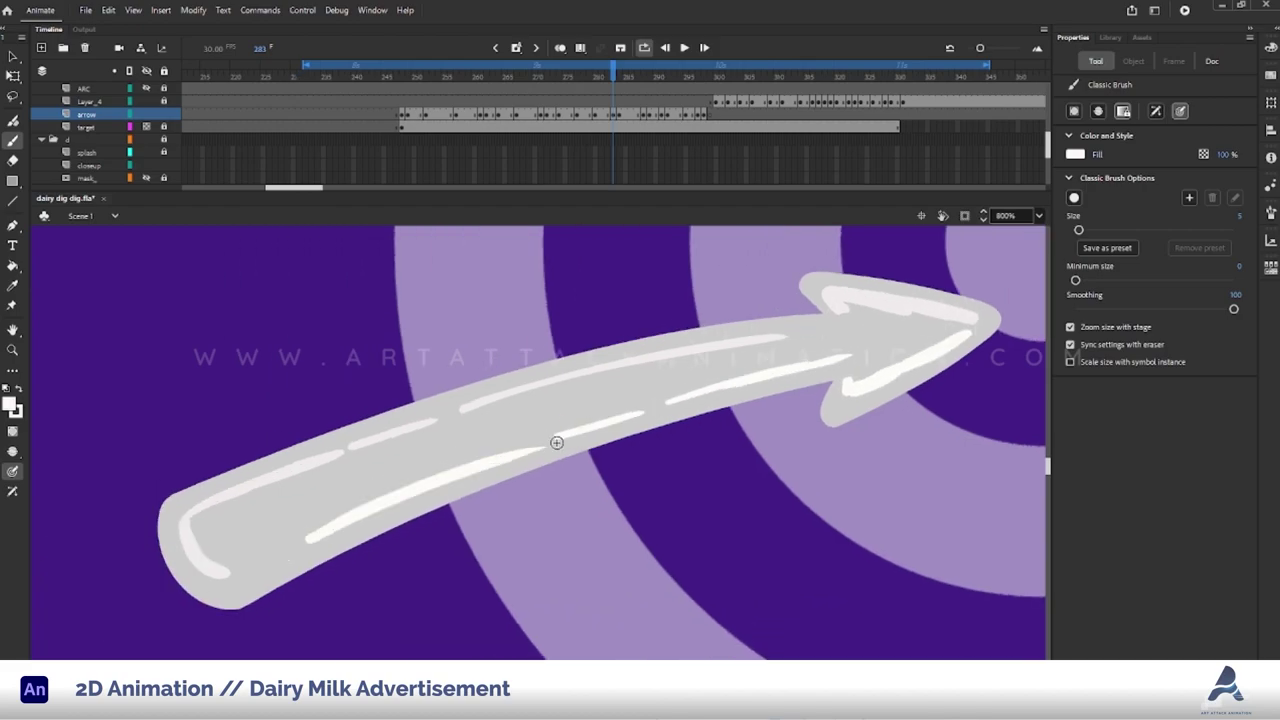
Paint pale strokes along the upper shaft and both sides of the arrowhead on frame 284.
{"action": "key", "text": "period"}
{"action": "key", "text": "period"}
{"action": "scroll", "coordinate": [505, 451], "scroll_direction": "down", "scroll_amount": 2}
{"action": "scroll", "coordinate": [607, 401], "scroll_direction": "up", "scroll_amount": 2}
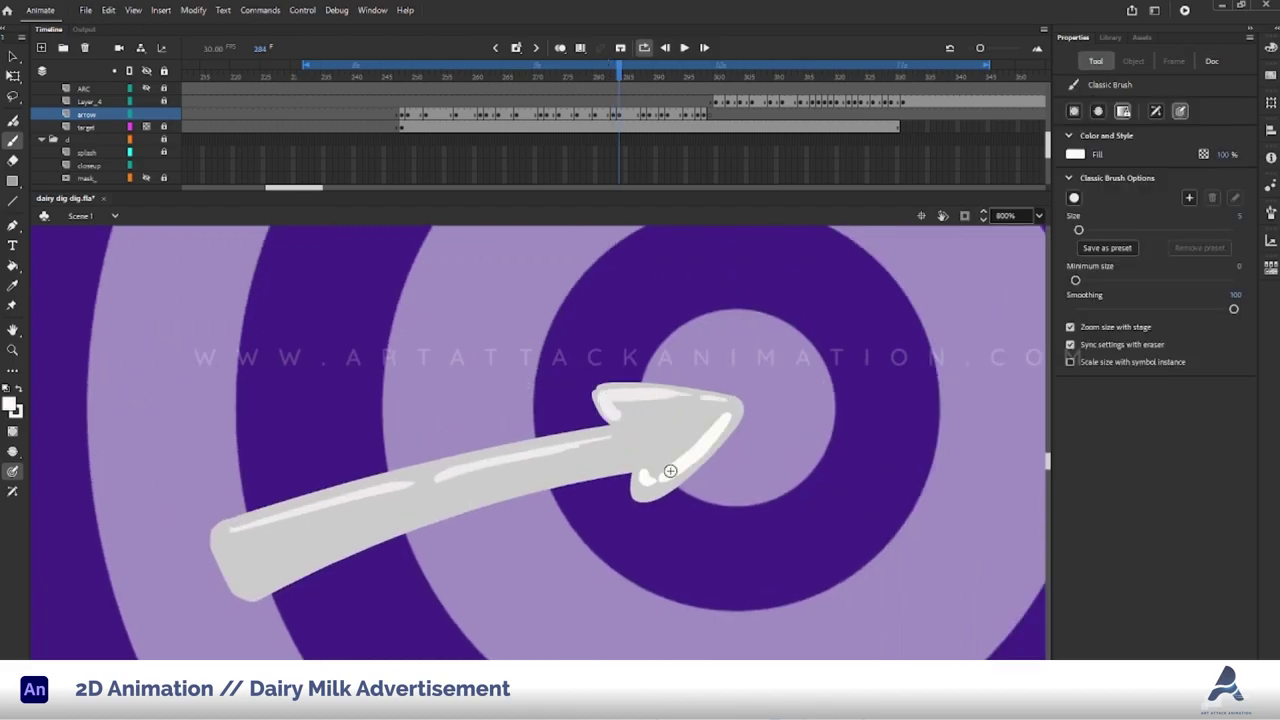
Paint pale strokes on the two sides of the arrowhead on frame 288.
{"action": "key", "text": "period"}
{"action": "key", "text": "period"}
{"action": "key", "text": "period"}
{"action": "key", "text": "period"}
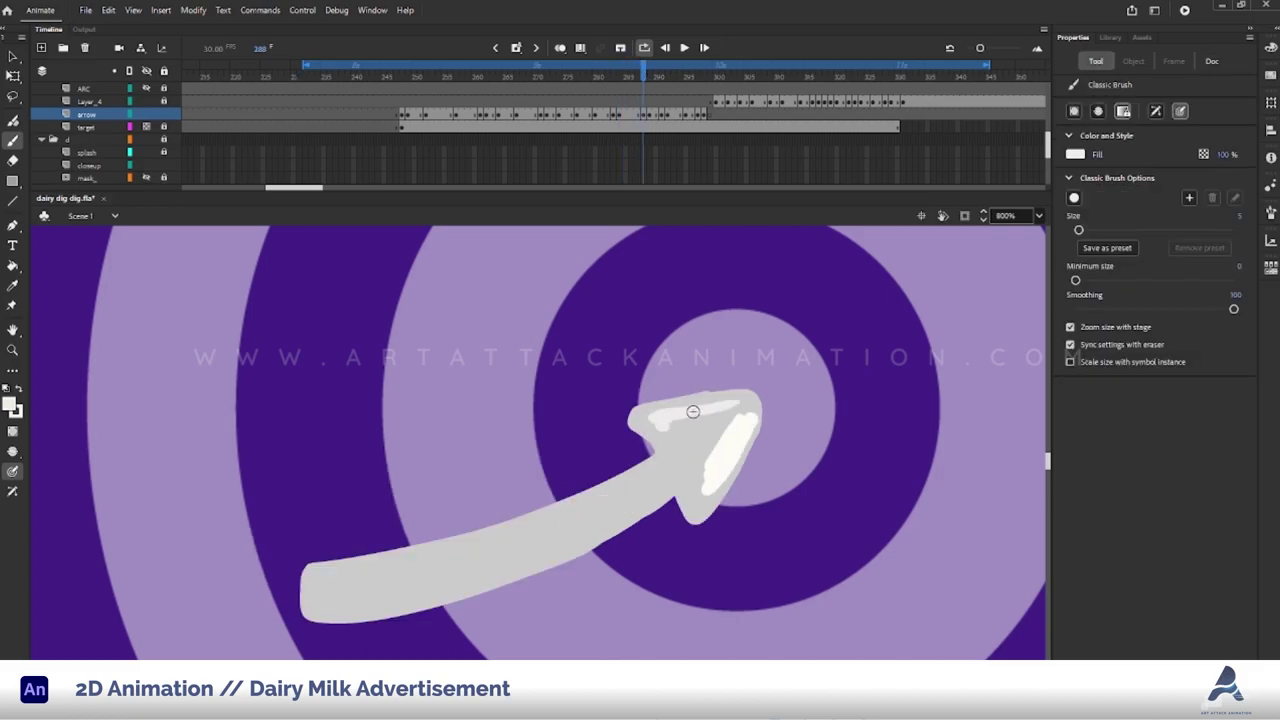
Paint pale shading strokes along the shaft and arrowhead on the arrow drawings following frame 288.
{"action": "key", "text": "period"}
{"action": "left_click_drag", "start_coordinate": [450, 535], "coordinate": [686, 414]}
{"action": "key", "text": "period"}
{"action": "key", "text": "period"}
{"action": "left_click_drag", "start_coordinate": [540, 555], "coordinate": [690, 435]}
{"action": "left_click_drag", "start_coordinate": [661, 83], "coordinate": [673, 30]}
{"action": "left_click", "coordinate": [13, 408]}
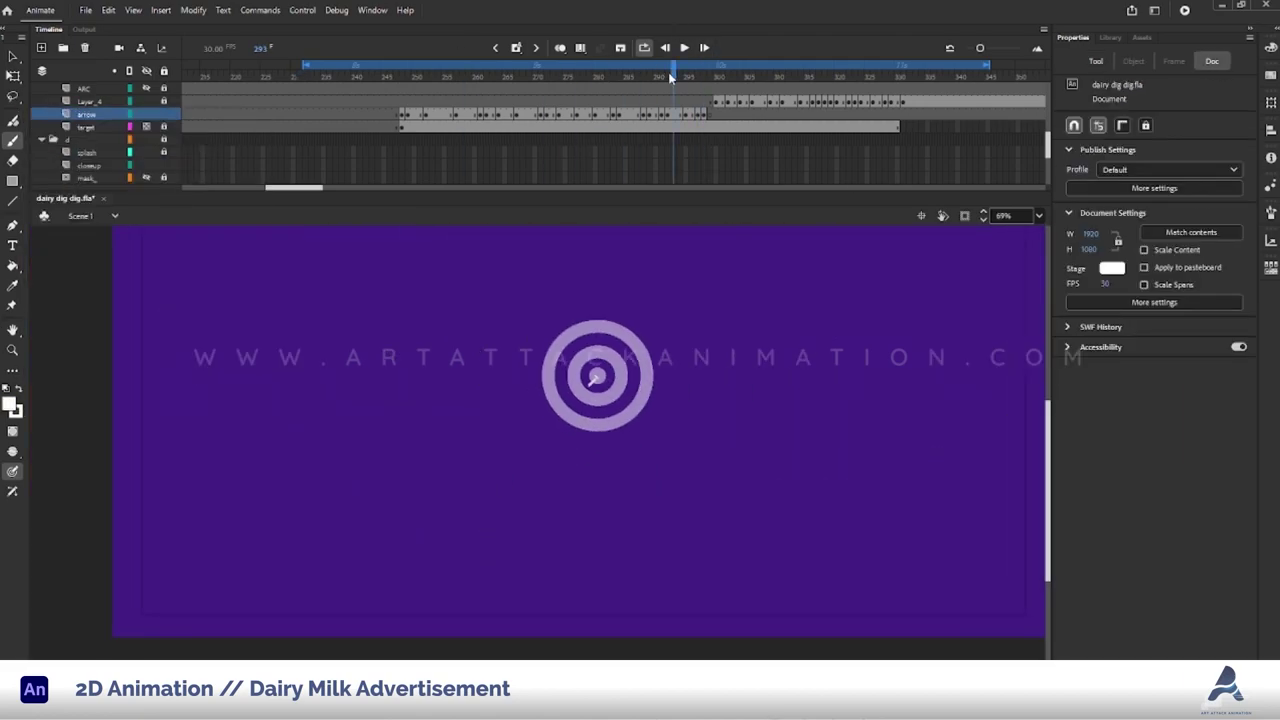
Return to the start of the arrow shot and draw a small droplet below the arrowhead on frames 249 and 252.
{"action": "left_click_drag", "start_coordinate": [668, 72], "coordinate": [402, 72]}
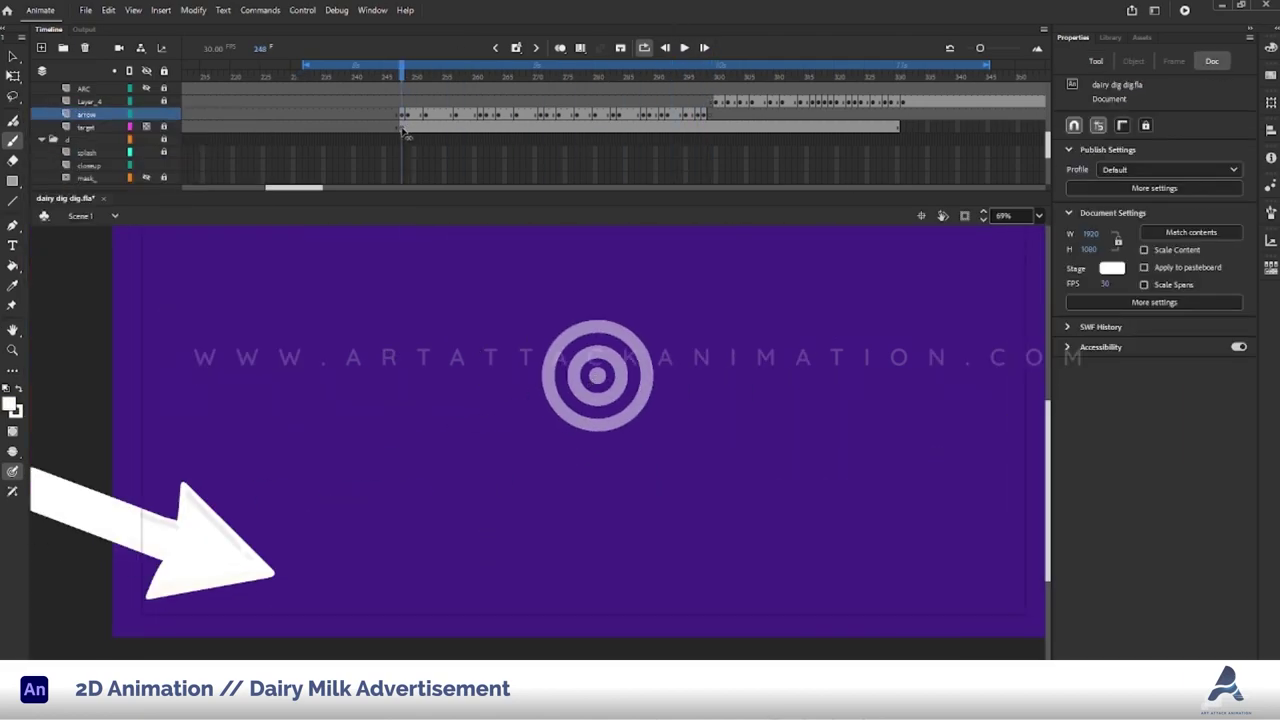
{"action": "scroll", "coordinate": [360, 422], "scroll_direction": "down", "scroll_amount": 5}
{"action": "scroll", "coordinate": [294, 577], "scroll_direction": "up", "scroll_amount": 3}
{"action": "key", "text": "period"}
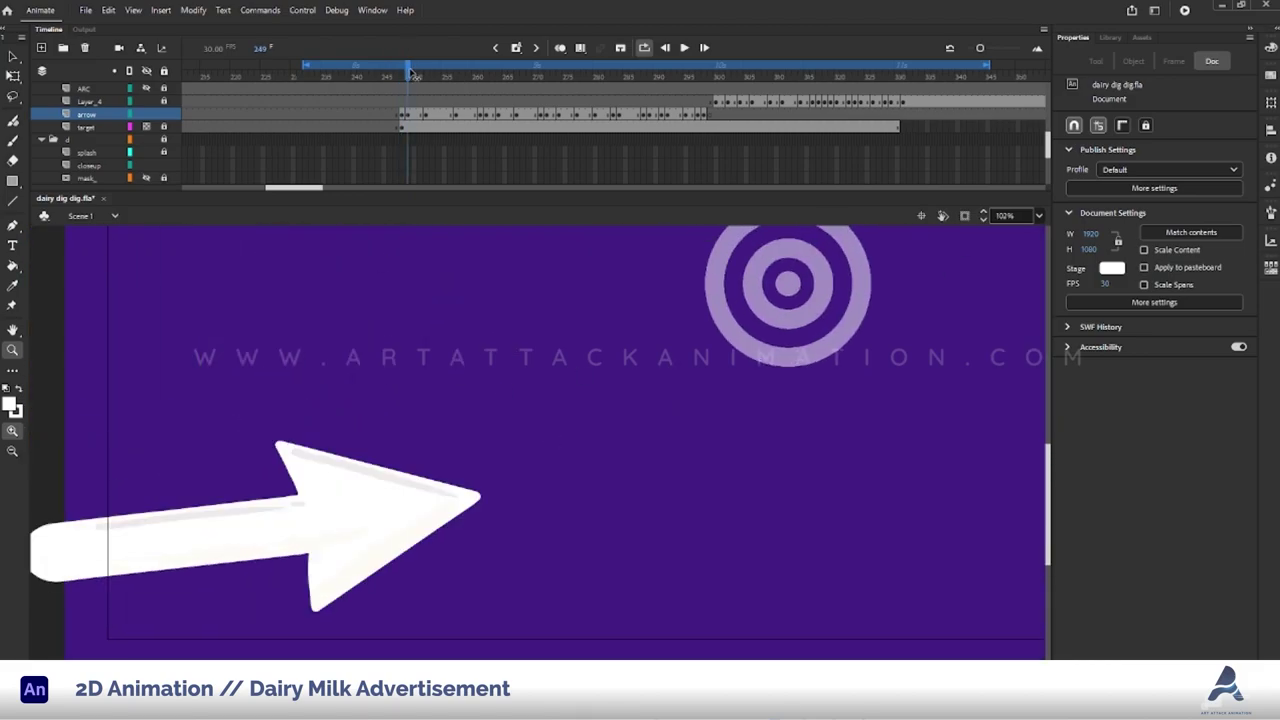
{"action": "key", "text": "b"}
{"action": "left_click_drag", "start_coordinate": [352, 590], "coordinate": [325, 632]}
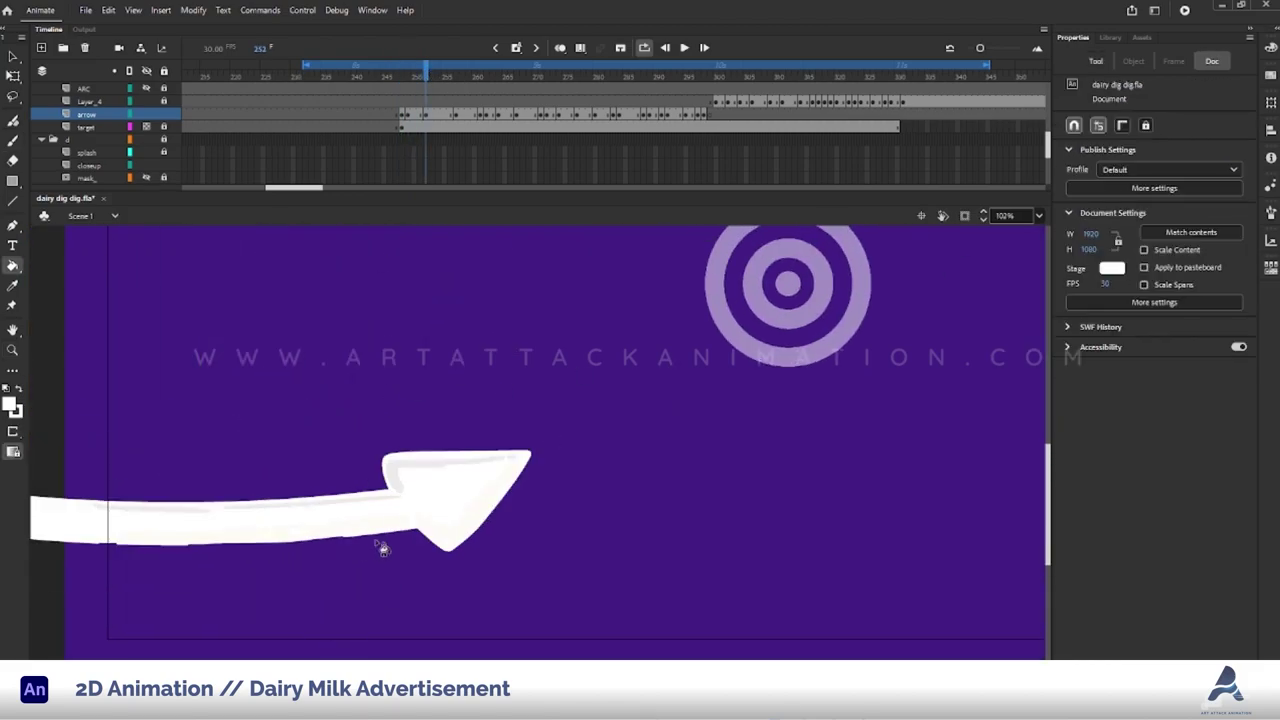
{"action": "left_click_drag", "start_coordinate": [383, 543], "coordinate": [430, 565]}
Draw the outline of the droplet falling away below the arrow on frames 261 to 265.
{"action": "left_click", "coordinate": [481, 74]}
{"action": "key", "text": "period"}
{"action": "key", "text": "period"}
{"action": "key", "text": "period"}
{"action": "key", "text": "period"}
{"action": "key", "text": "period"}
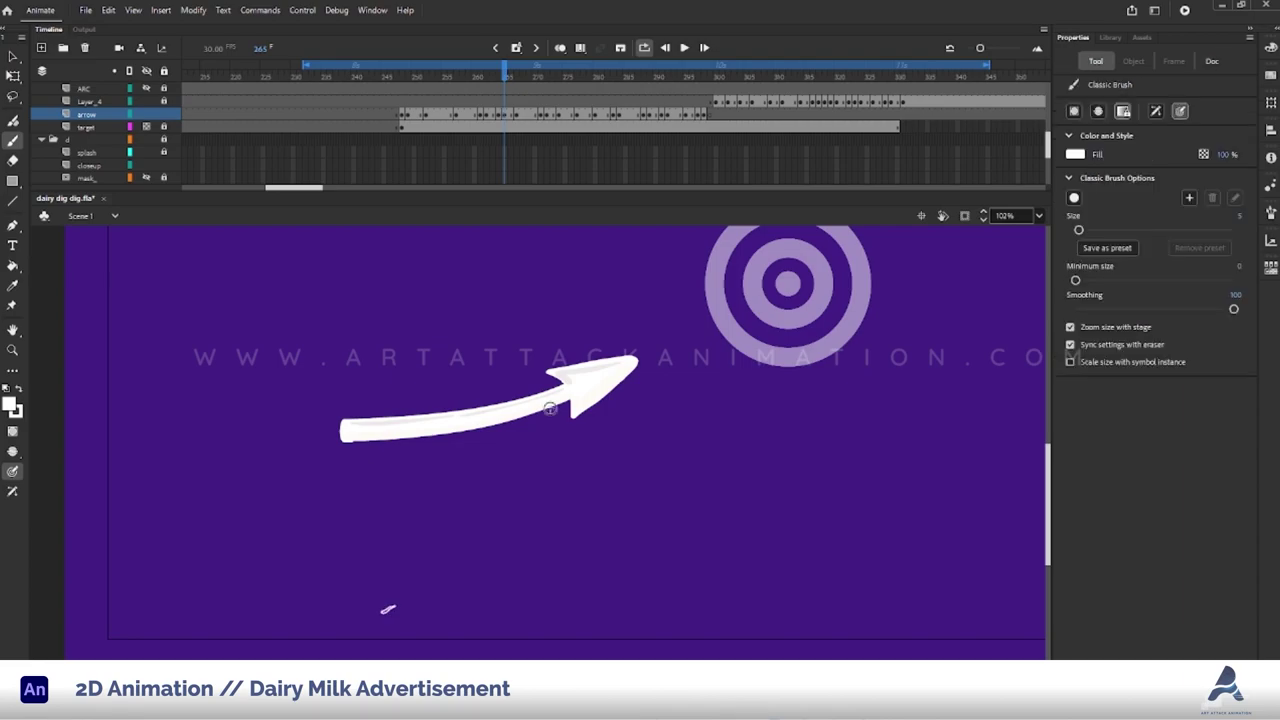
Fill the falling droplet's outlines with white on the drawings from frame 254 to frame 264.
{"action": "left_click", "coordinate": [437, 97]}
{"action": "key", "text": "k"}
{"action": "key", "text": "period"}
{"action": "key", "text": "period"}
{"action": "key", "text": "period"}
{"action": "key", "text": "period"}
{"action": "key", "text": "period"}
{"action": "key", "text": "period"}
{"action": "key", "text": "period"}
{"action": "key", "text": "period"}
{"action": "key", "text": "period"}
{"action": "key", "text": "period"}
{"action": "key", "text": "period"}
{"action": "key", "text": "period"}
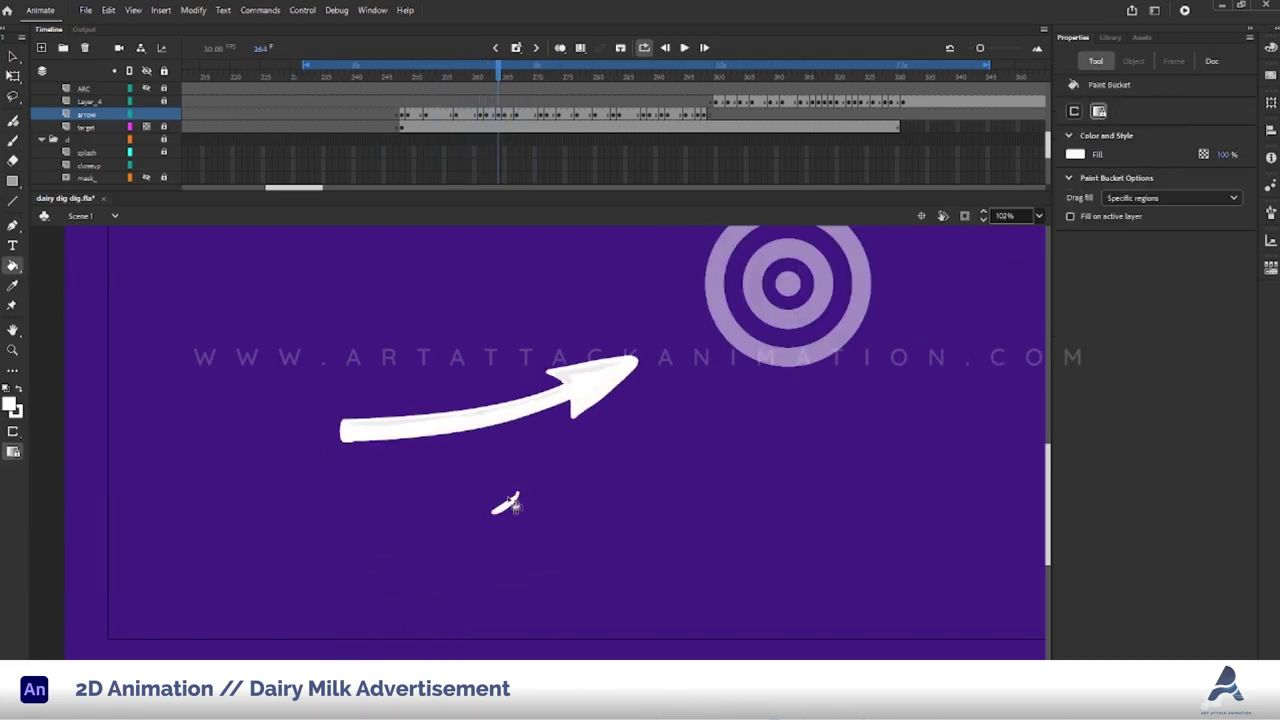
Delete the droplet on frame 264 and redraw it lower down, using onion skinning to match neighbouring frames.
{"action": "left_click", "coordinate": [503, 93]}
{"action": "key", "text": "v"}
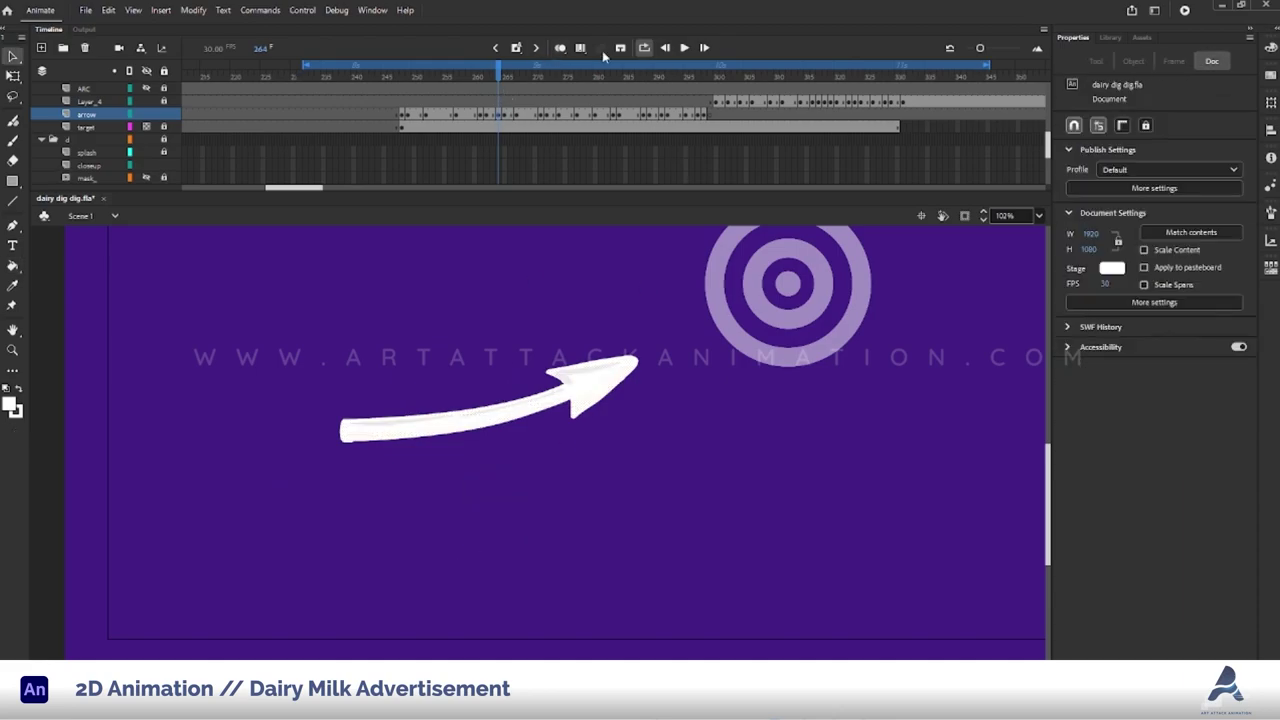
{"action": "key", "text": "alt+shift+o"}
{"action": "key", "text": "b"}
{"action": "left_click_drag", "start_coordinate": [442, 561], "coordinate": [456, 550]}
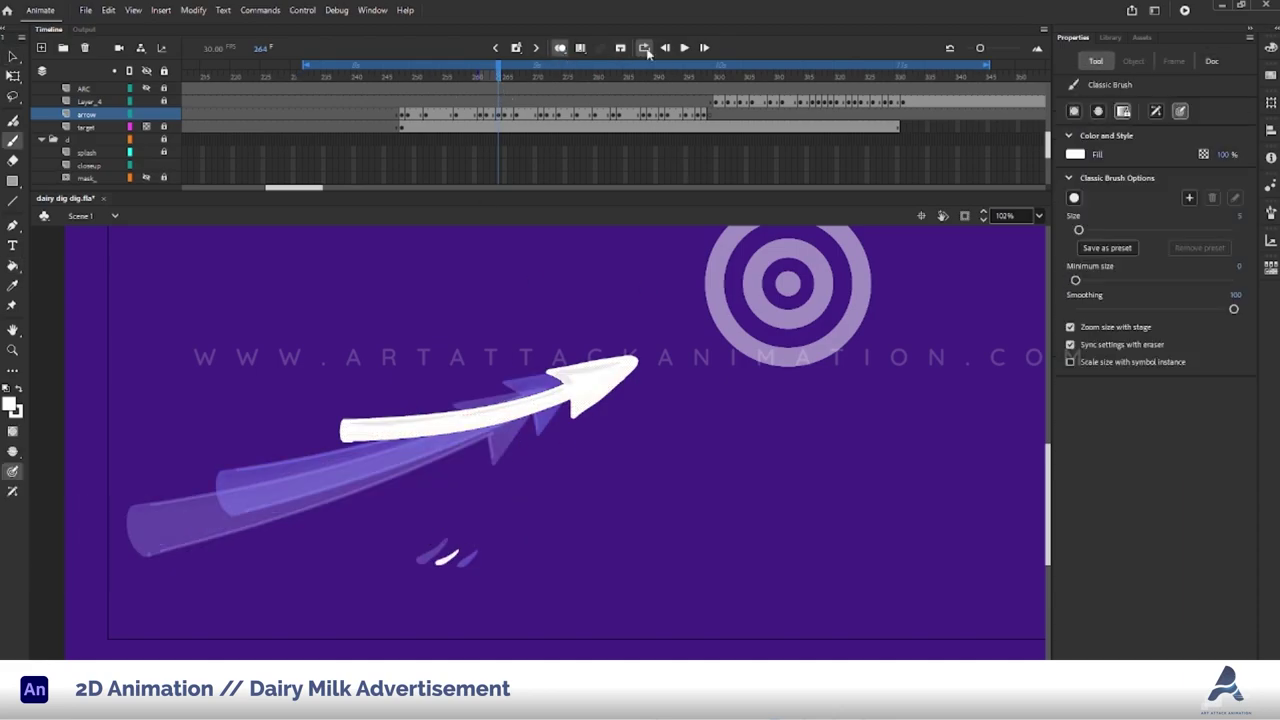
Play back the animation and examine the arrow and droplet motion around frames 249 to 254.
{"action": "key", "text": "Return"}
{"action": "key", "text": "Return"}
{"action": "key", "text": "n"}
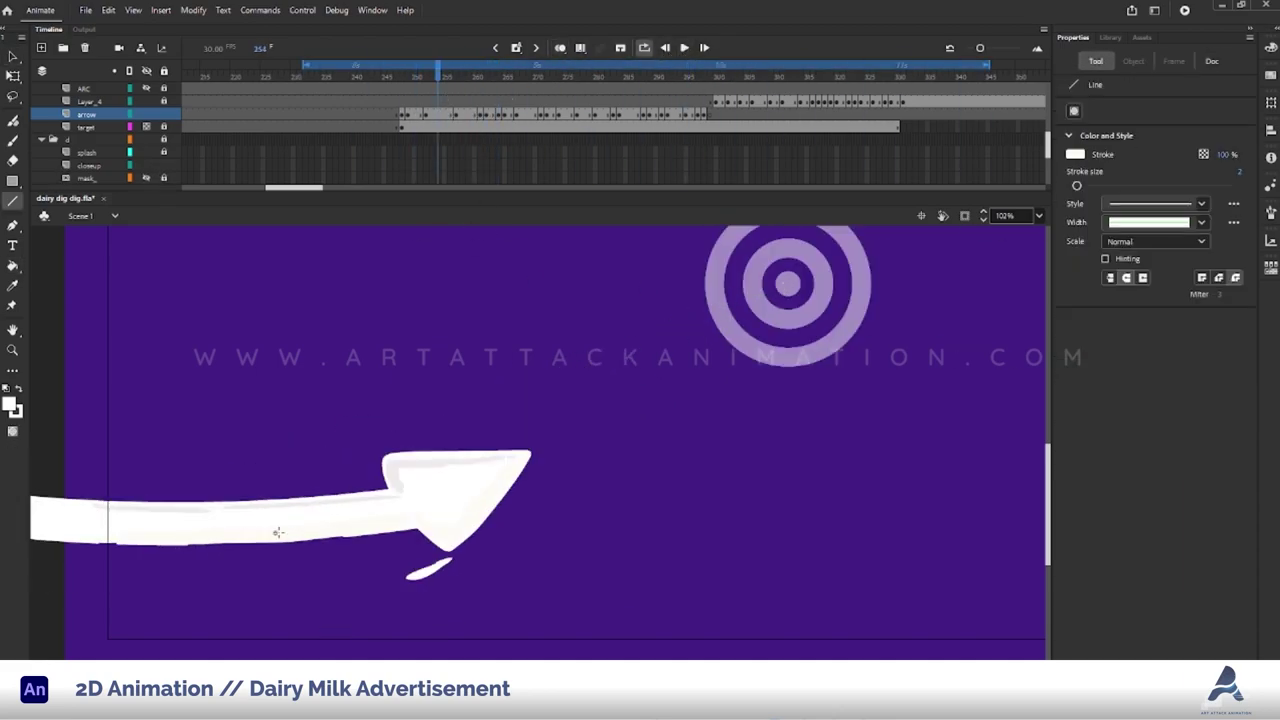
{"action": "key", "text": "v"}
{"action": "key", "text": "ctrl+equal"}
{"action": "key", "text": "b"}
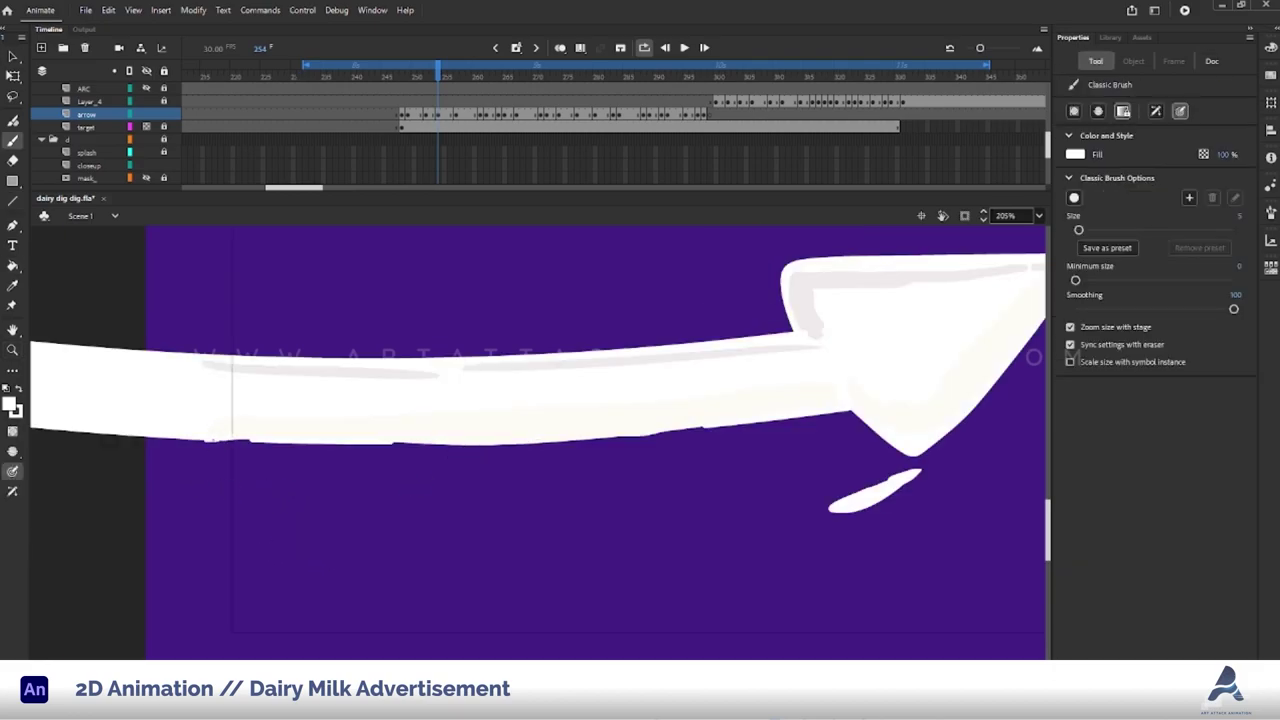
{"action": "key", "text": "ctrl+minus"}
{"action": "key", "text": "ctrl+minus"}
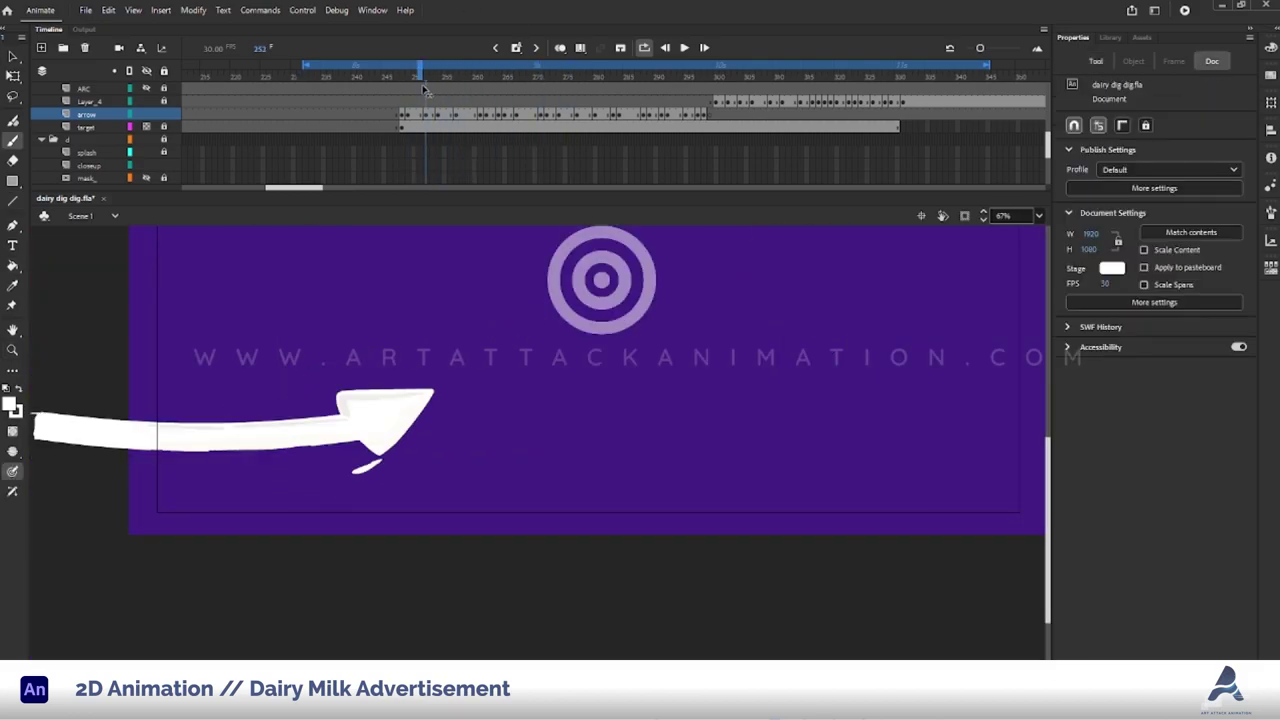
{"action": "key", "text": "comma"}
{"action": "key", "text": "comma"}
{"action": "key", "text": "comma"}
{"action": "key", "text": "comma"}
{"action": "key", "text": "comma"}
{"action": "key", "text": "period"}
{"action": "key", "text": "period"}
{"action": "key", "text": "period"}
{"action": "key", "text": "period"}
{"action": "key", "text": "period"}
{"action": "left_click", "coordinate": [435, 76]}
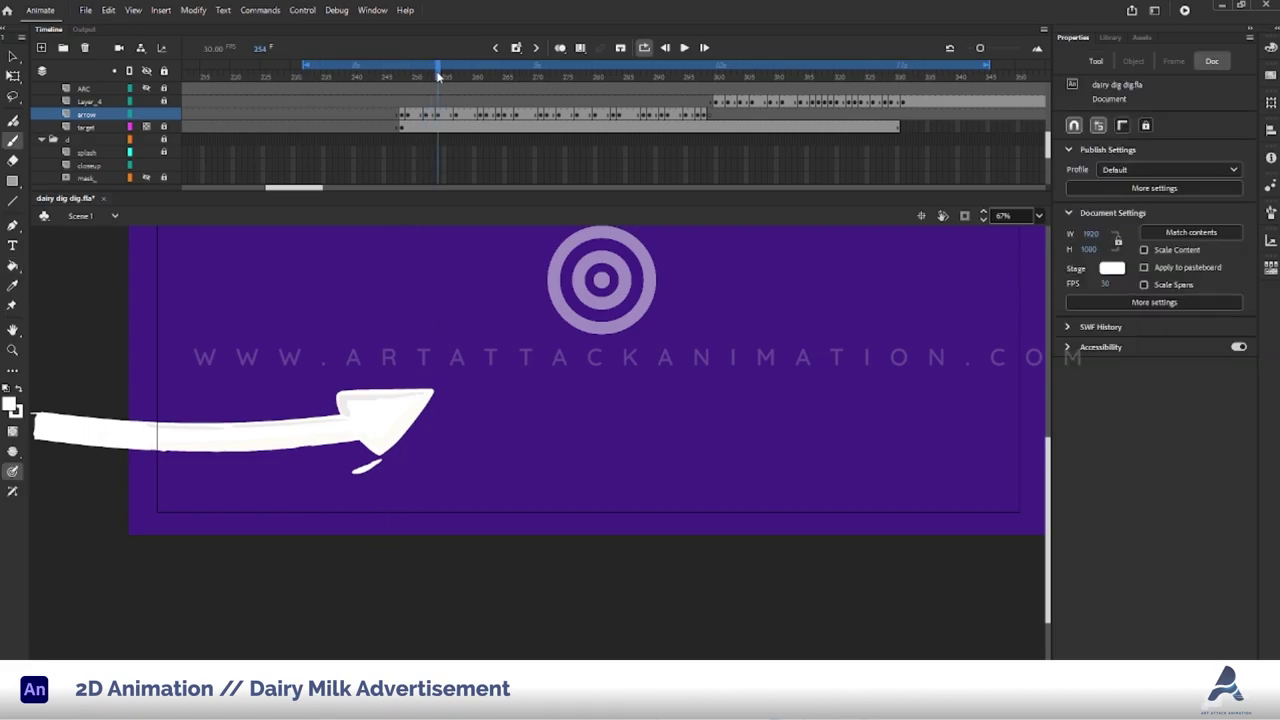
Draw the outline of a second, smaller droplet falling beside the first on the drawings from frame 254 to 262.
{"action": "key", "text": "period"}
{"action": "key", "text": "period"}
{"action": "key", "text": "period"}
{"action": "key", "text": "period"}
{"action": "key", "text": "period"}
{"action": "key", "text": "period"}
{"action": "key", "text": "period"}
{"action": "key", "text": "period"}
{"action": "key", "text": "period"}
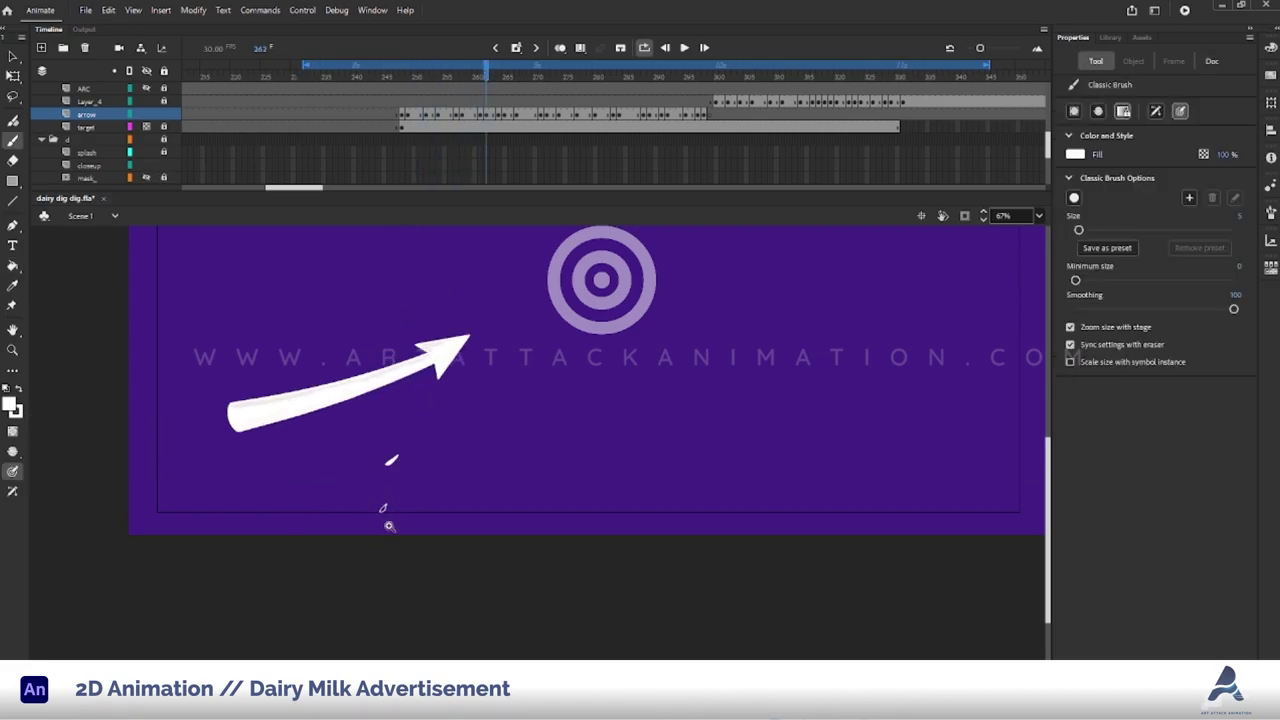
Fill the second droplet's outlines with white on the drawings back to frame 255.
{"action": "key", "text": "ctrl+equal"}
{"action": "key", "text": "comma"}
{"action": "key", "text": "comma"}
{"action": "key", "text": "comma"}
{"action": "key", "text": "comma"}
{"action": "key", "text": "comma"}
{"action": "key", "text": "comma"}
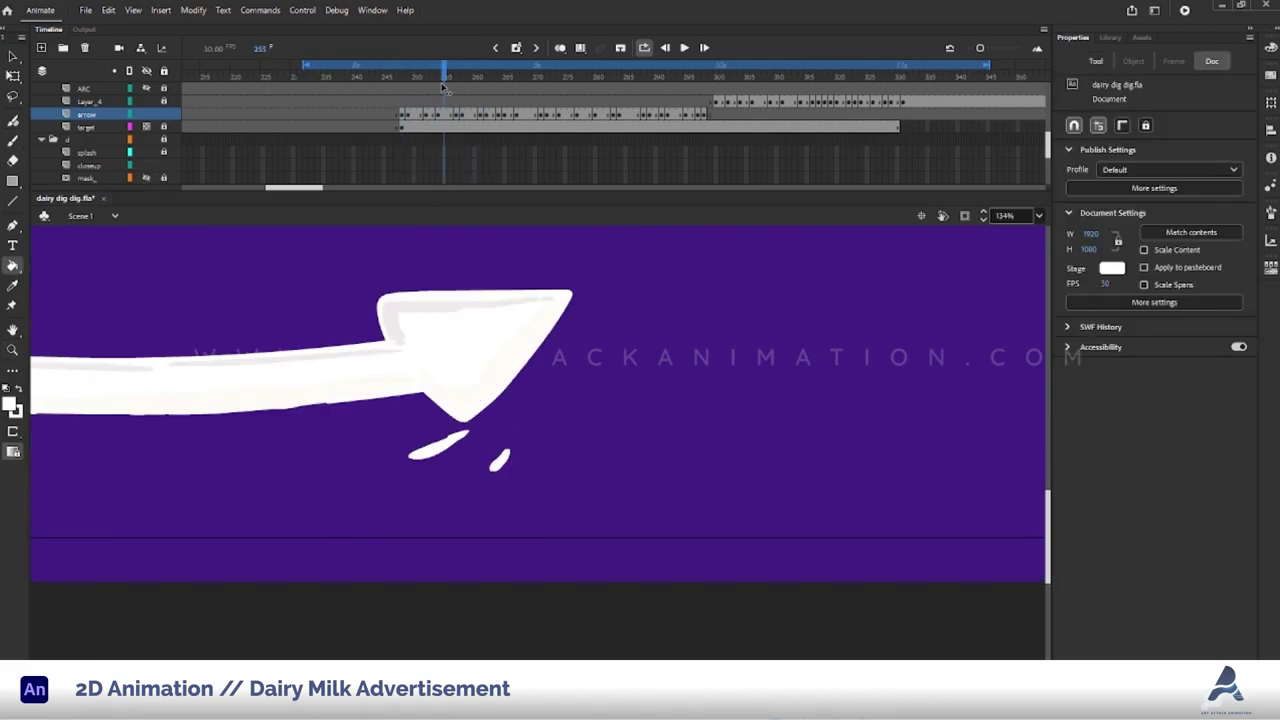
Use onion skinning to redraw the second small droplet beside the first around frame 255.
{"action": "left_click", "coordinate": [560, 47]}
{"action": "key", "text": "b"}
{"action": "left_click_drag", "start_coordinate": [505, 414], "coordinate": [488, 440]}
{"action": "left_click", "coordinate": [463, 77]}
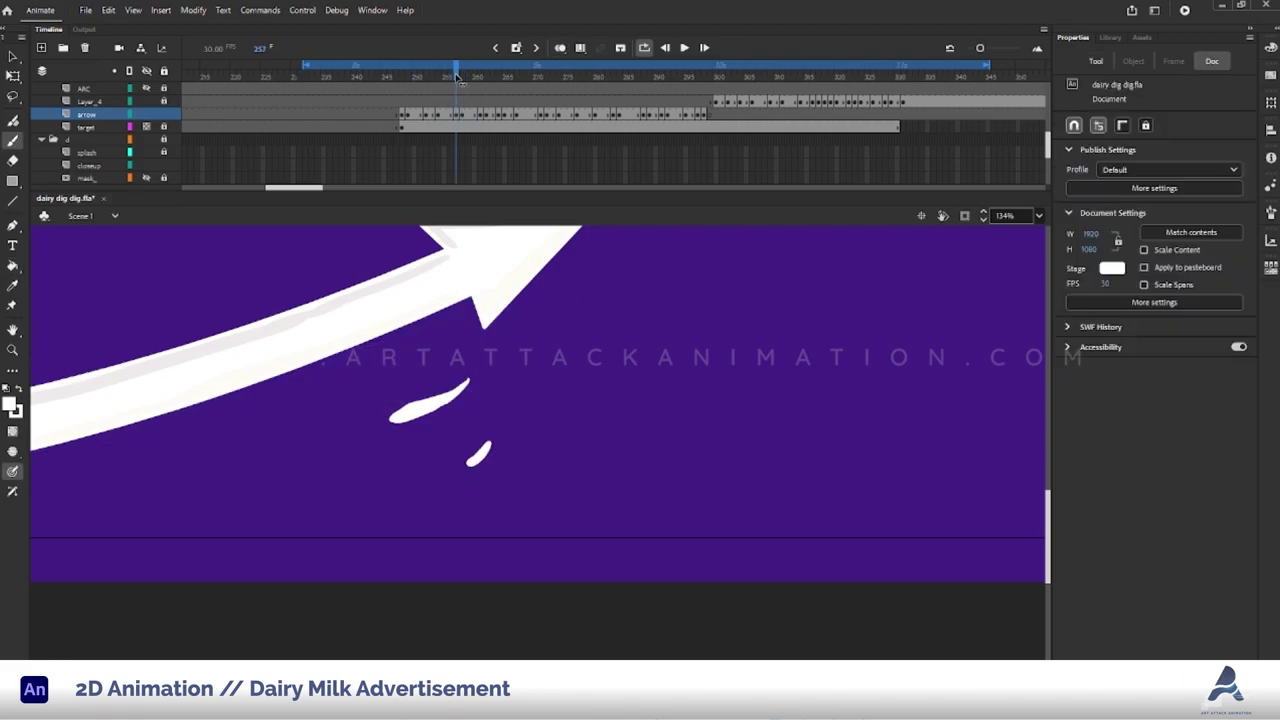
Brush further droplets below the arrow from frame 265 onward and play the animation back.
{"action": "mouse_move", "coordinate": [400, 97]}
{"action": "left_mouse_down"}
{"action": "mouse_move", "coordinate": [455, 97]}
{"action": "mouse_move", "coordinate": [460, 73]}
{"action": "mouse_move", "coordinate": [610, 139]}
{"action": "mouse_move", "coordinate": [671, 51]}
{"action": "mouse_move", "coordinate": [379, 123]}
{"action": "mouse_move", "coordinate": [448, 127]}
{"action": "mouse_move", "coordinate": [686, 47]}
{"action": "mouse_move", "coordinate": [517, 90]}
{"action": "left_mouse_up"}
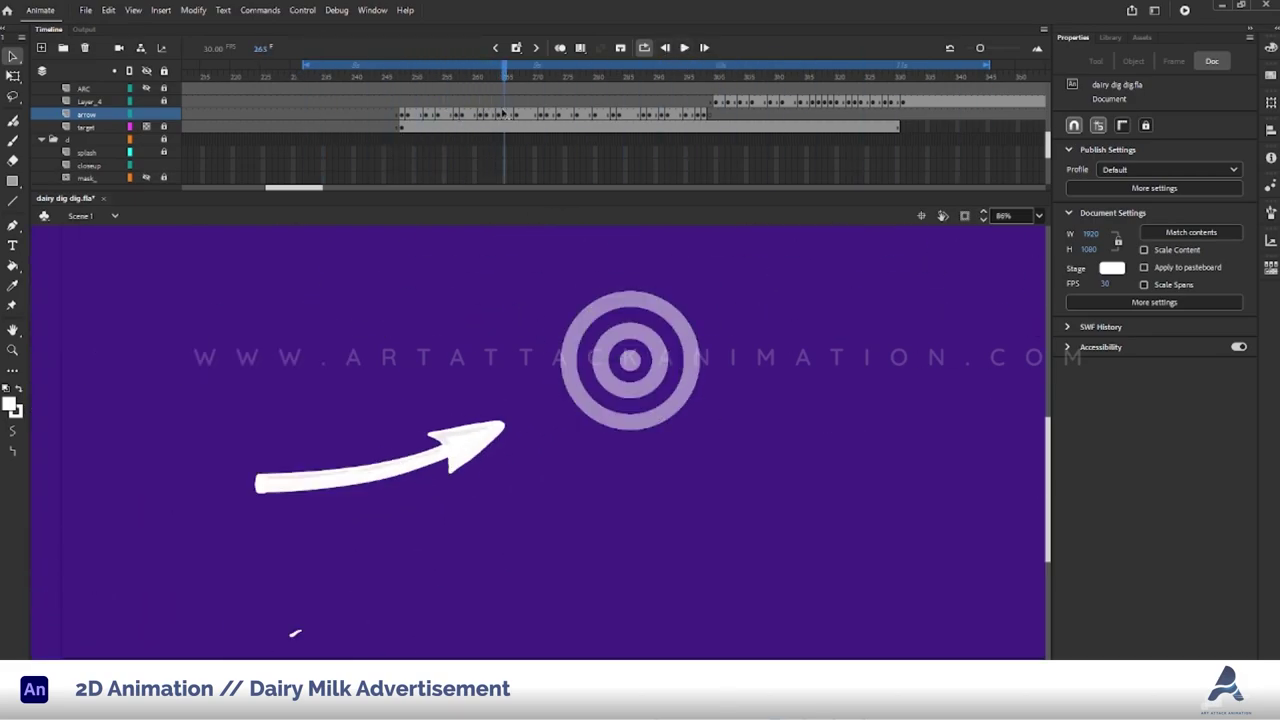
{"action": "key", "text": "z"}
{"action": "left_click", "coordinate": [325, 618]}
{"action": "key", "text": "b"}
{"action": "key", "text": "."}
{"action": "scroll", "coordinate": [524, 352], "scroll_direction": "down", "scroll_amount": 3}
{"action": "left_click_drag", "start_coordinate": [524, 352], "coordinate": [396, 445]}
{"action": "key", "text": "Return"}
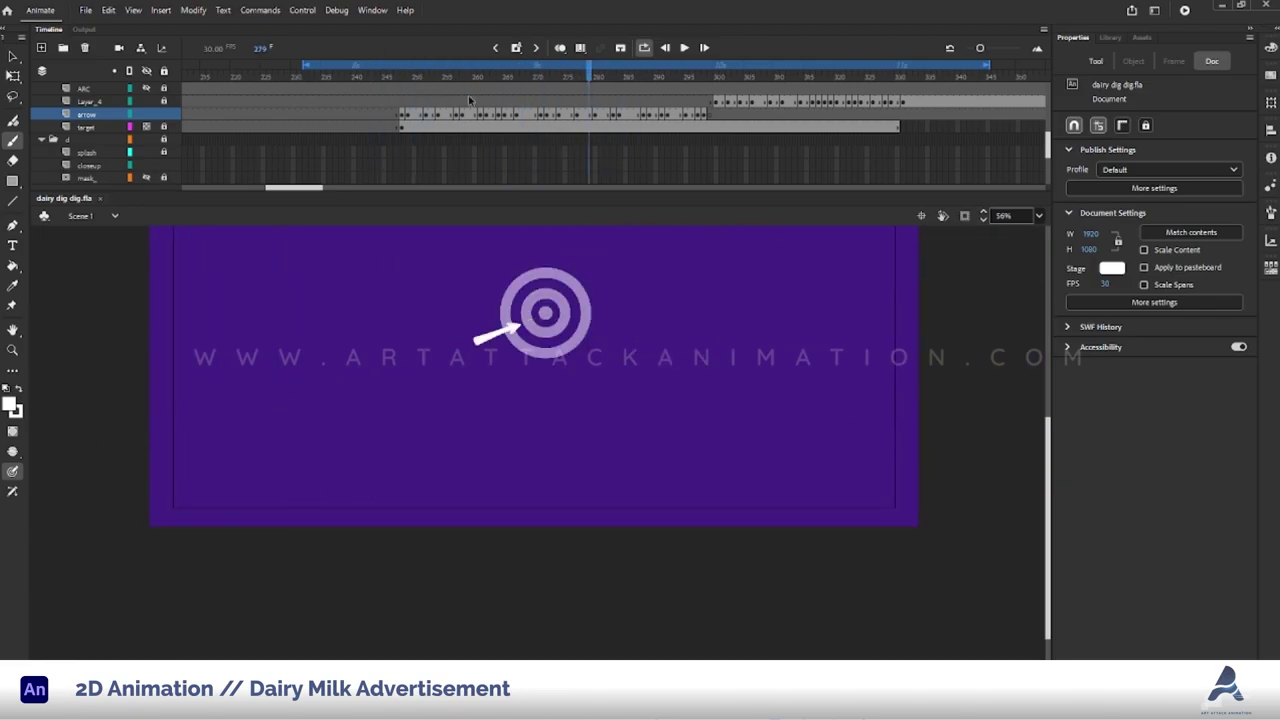
Draw elongated droplet outlines dripping straight down from the arrow on the target, starting at frame 286.
{"action": "scroll", "coordinate": [457, 386], "scroll_direction": "up", "scroll_amount": 2}
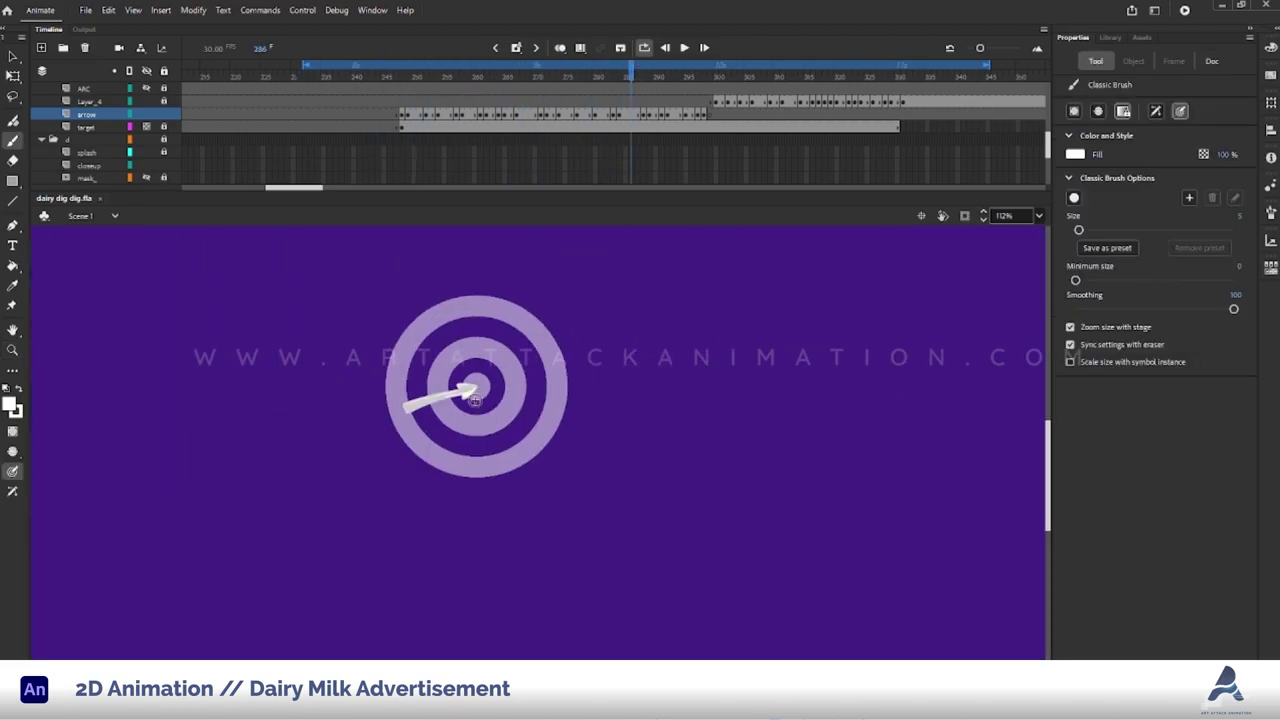
{"action": "scroll", "coordinate": [476, 386], "scroll_direction": "up", "scroll_amount": 2}
{"action": "left_click_drag", "start_coordinate": [488, 300], "coordinate": [456, 450]}
{"action": "left_click", "coordinate": [648, 76]}
{"action": "scroll", "coordinate": [476, 386], "scroll_direction": "down", "scroll_amount": 2}
{"action": "left_click", "coordinate": [658, 76]}
{"action": "left_click", "coordinate": [671, 76]}
{"action": "left_click_drag", "start_coordinate": [456, 375], "coordinate": [447, 595]}
Continue the falling droplet outlines down towards the stage's lower edge through frame 298.
{"action": "left_click", "coordinate": [685, 76]}
{"action": "key", "text": "period"}
{"action": "key", "text": "period"}
{"action": "key", "text": "period"}
{"action": "key", "text": "period"}
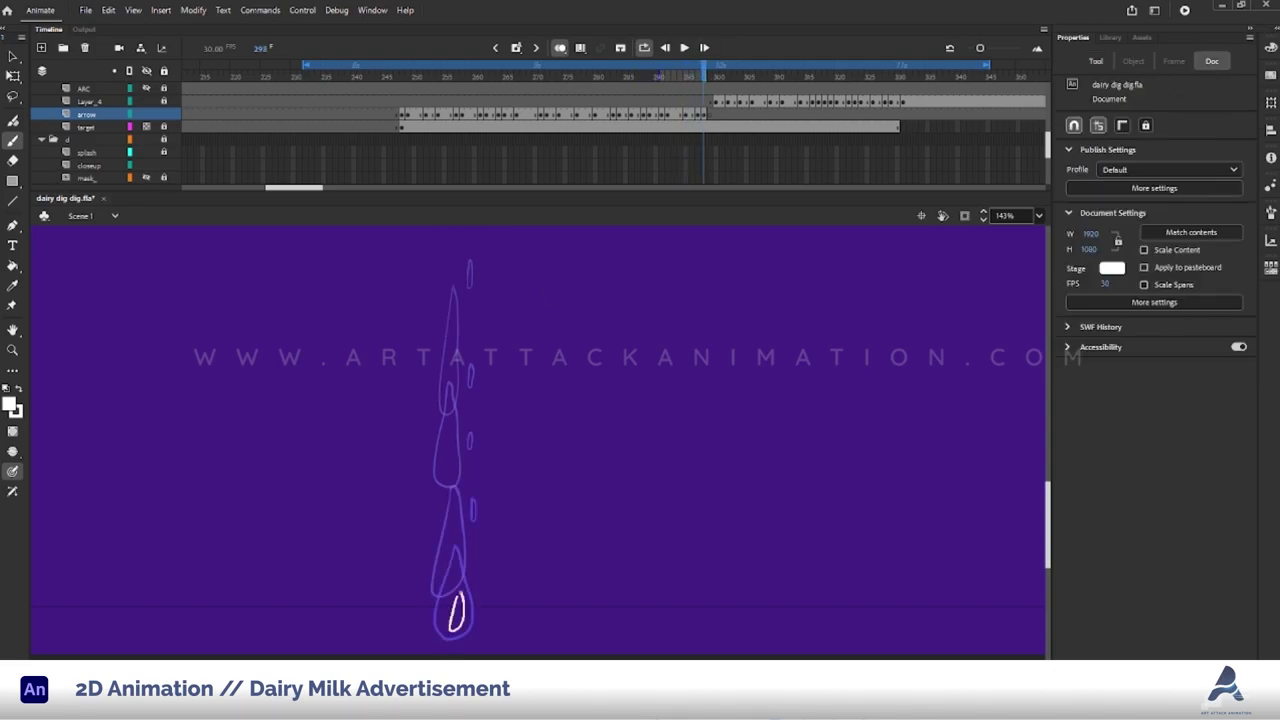
{"action": "left_click_drag", "start_coordinate": [478, 601], "coordinate": [474, 583]}
Fill the falling droplet outlines with white and play the animation back.
{"action": "left_click", "coordinate": [700, 93]}
{"action": "key", "text": "k"}
{"action": "left_click_drag", "start_coordinate": [700, 93], "coordinate": [660, 72]}
{"action": "key", "text": "ctrl+2"}
{"action": "key", "text": "Return"}
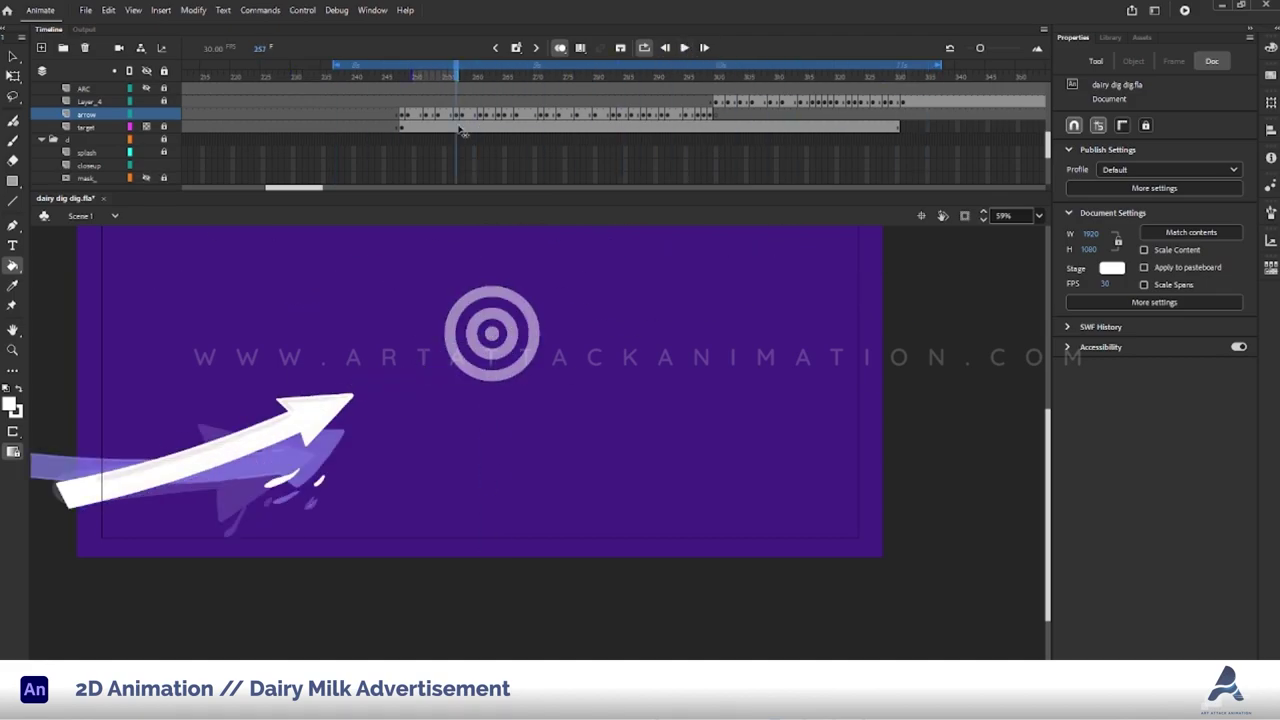
Step through the falling droplet frames from about 289 to 295 and play the whole animation back.
{"action": "key", "text": "Return"}
{"action": "key", "text": "ctrl+="}
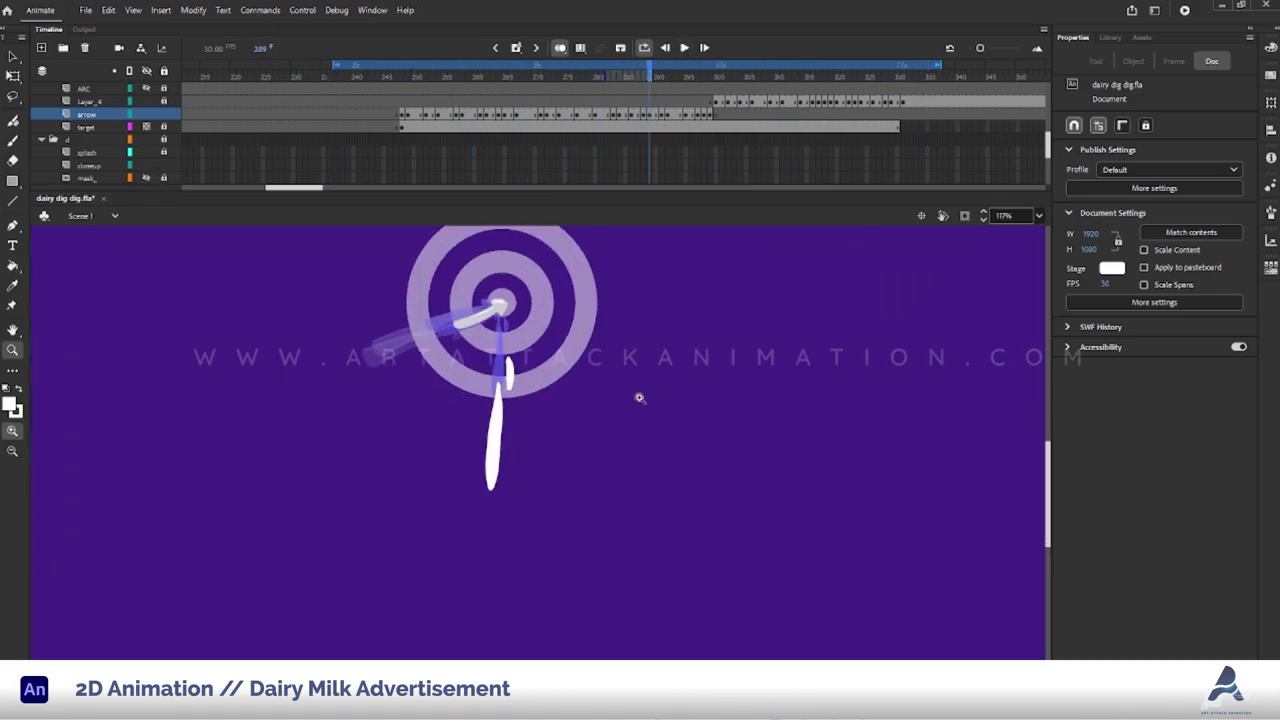
{"action": "key", "text": "period"}
{"action": "key", "text": "period"}
{"action": "key", "text": "period"}
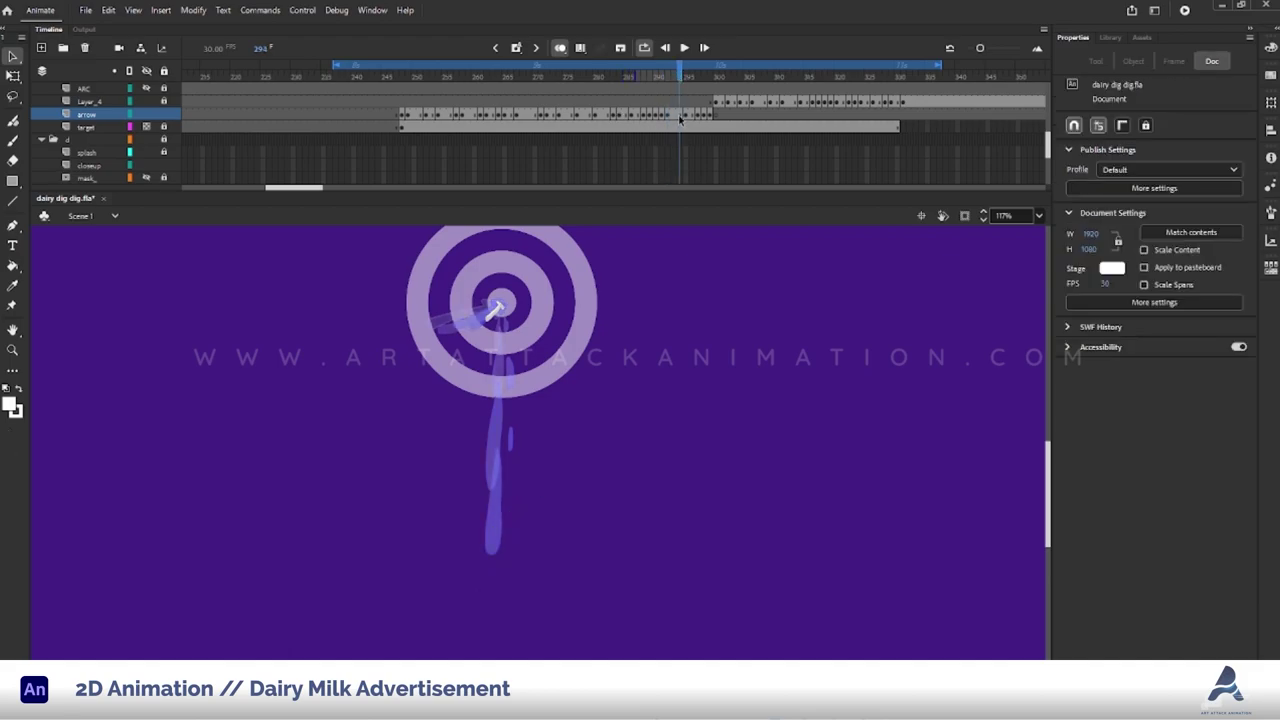
{"action": "scroll", "coordinate": [574, 413], "scroll_direction": "down", "scroll_amount": 3}
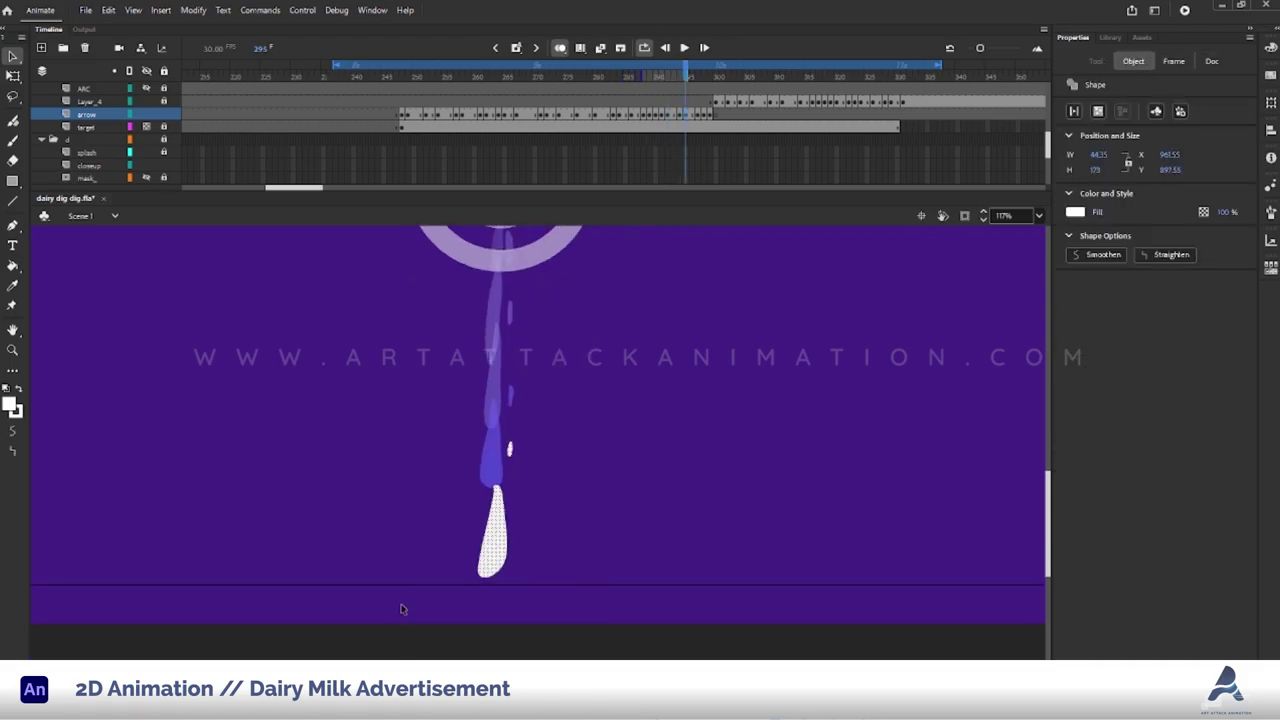
{"action": "key", "text": "ctrl+minus"}
{"action": "left_click", "coordinate": [686, 48]}
{"action": "key", "text": "ctrl+minus"}
{"action": "left_click", "coordinate": [686, 48]}
{"action": "key", "text": "Return"}
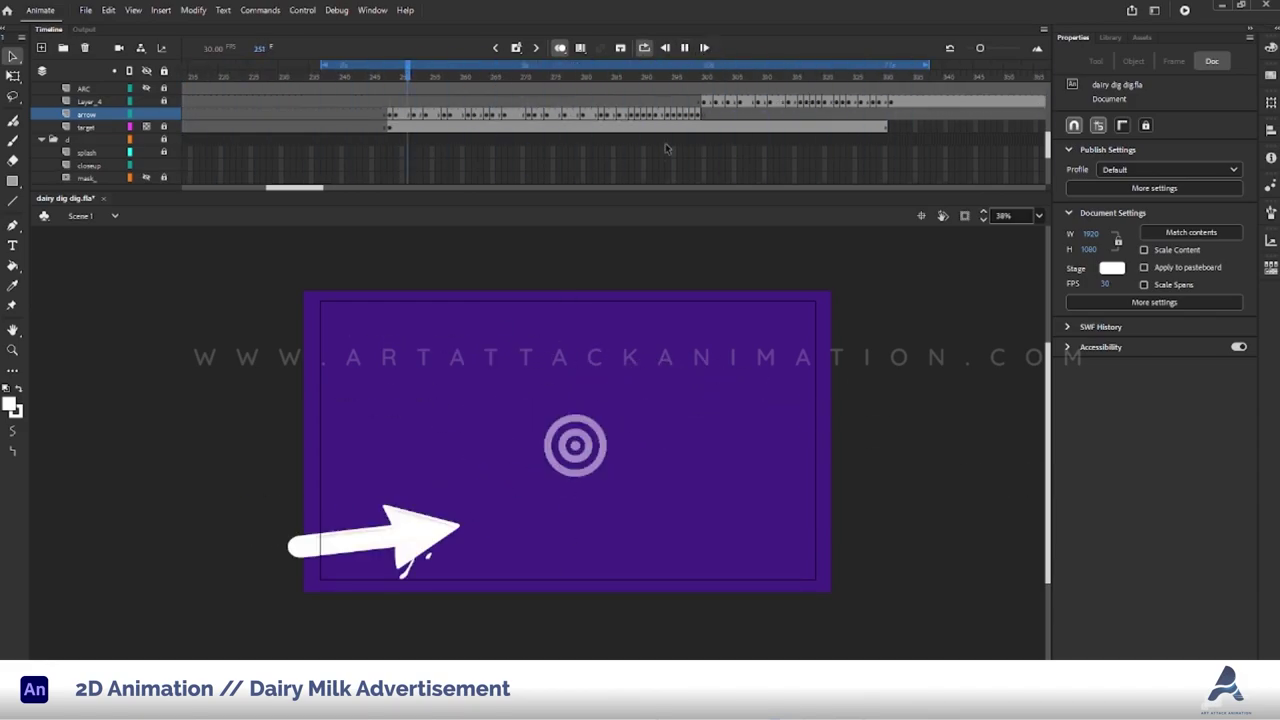
{"action": "key", "text": "Return"}
Scrub through the arrow's flight and impact frames and return to the arrow's opening pose at frame 248.
{"action": "left_click_drag", "start_coordinate": [588, 70], "coordinate": [542, 95]}
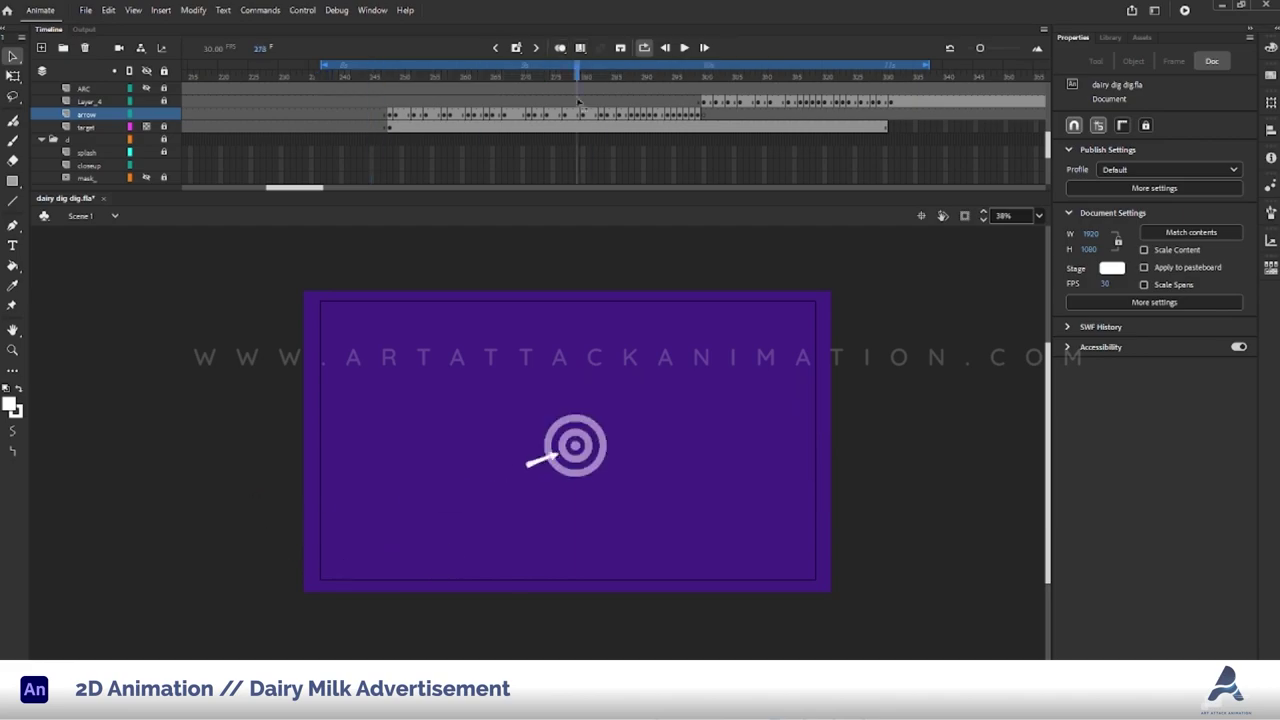
{"action": "key", "text": "ctrl+="}
{"action": "left_click", "coordinate": [645, 88]}
{"action": "key", "text": "."}
{"action": "key", "text": "."}
{"action": "key", "text": "."}
{"action": "scroll", "coordinate": [528, 420], "scroll_direction": "down", "scroll_amount": 2}
{"action": "left_click", "coordinate": [654, 95]}
{"action": "left_click_drag", "start_coordinate": [654, 95], "coordinate": [392, 87]}
{"action": "key", "text": "ctrl+minus"}
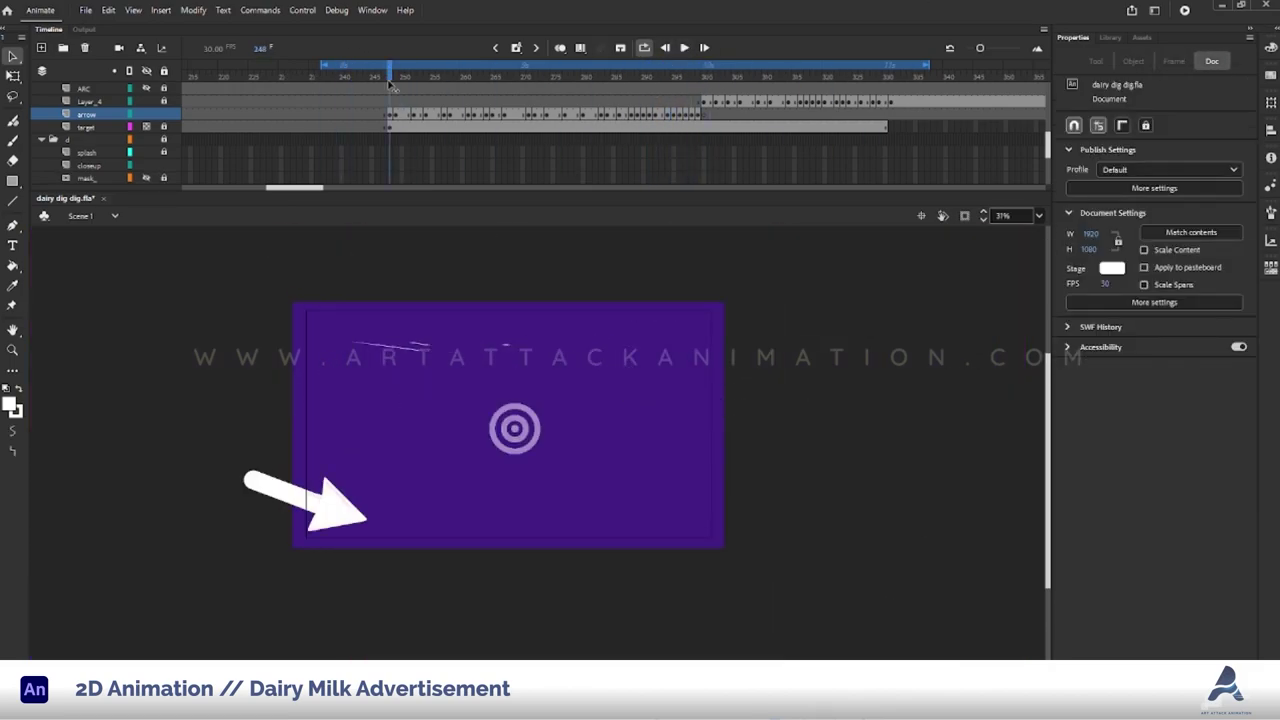
With onion skinning on at frame 249, draw the upper edge of an in-between arrow shaft as a downward-bowed line.
{"action": "left_click", "coordinate": [398, 167]}
{"action": "key", "text": "alt+shift+o"}
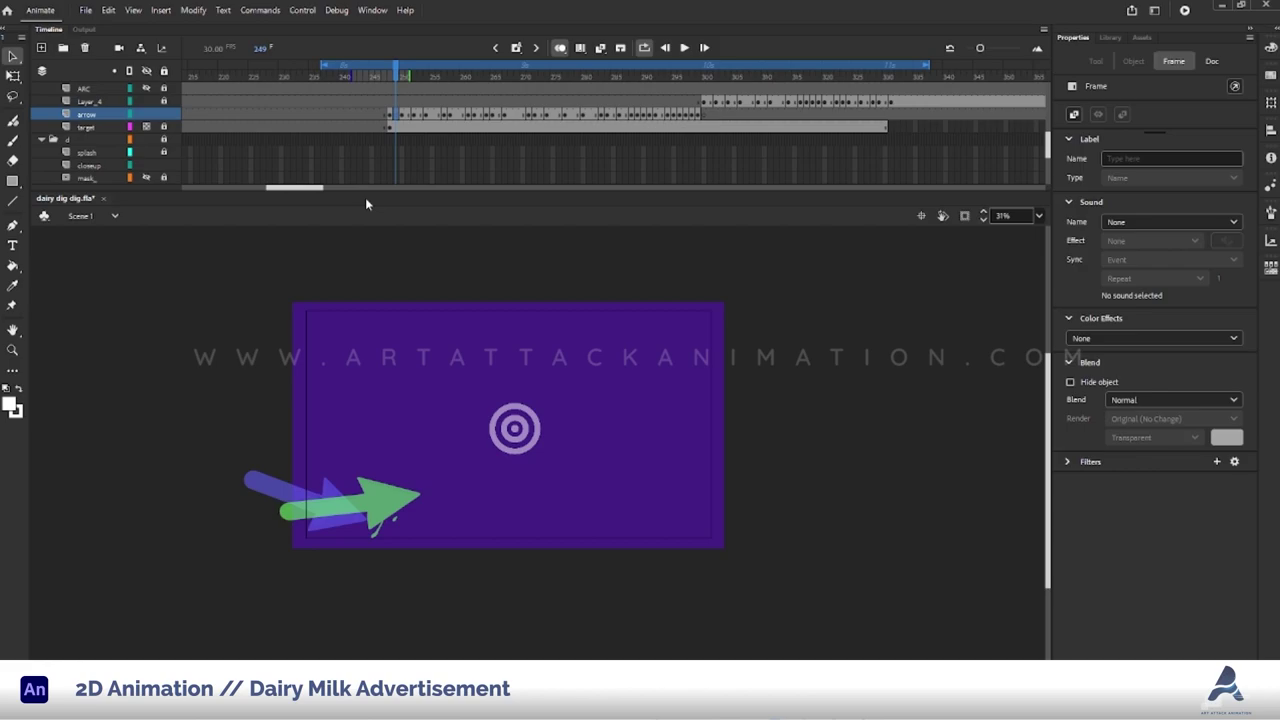
{"action": "scroll", "coordinate": [311, 524], "scroll_direction": "up", "scroll_amount": 5}
{"action": "key", "text": "n"}
{"action": "left_click_drag", "start_coordinate": [362, 390], "coordinate": [491, 406]}
{"action": "key", "text": "v"}
{"action": "left_click_drag", "start_coordinate": [360, 395], "coordinate": [360, 405]}
Add a matching downward-bowed lower shaft edge on frame 249 and adjust the position of both curves.
{"action": "key", "text": "n"}
{"action": "left_click_drag", "start_coordinate": [200, 443], "coordinate": [500, 443]}
{"action": "key", "text": "v"}
{"action": "left_click_drag", "start_coordinate": [350, 452], "coordinate": [350, 462]}
{"action": "key", "text": "ctrl+a"}
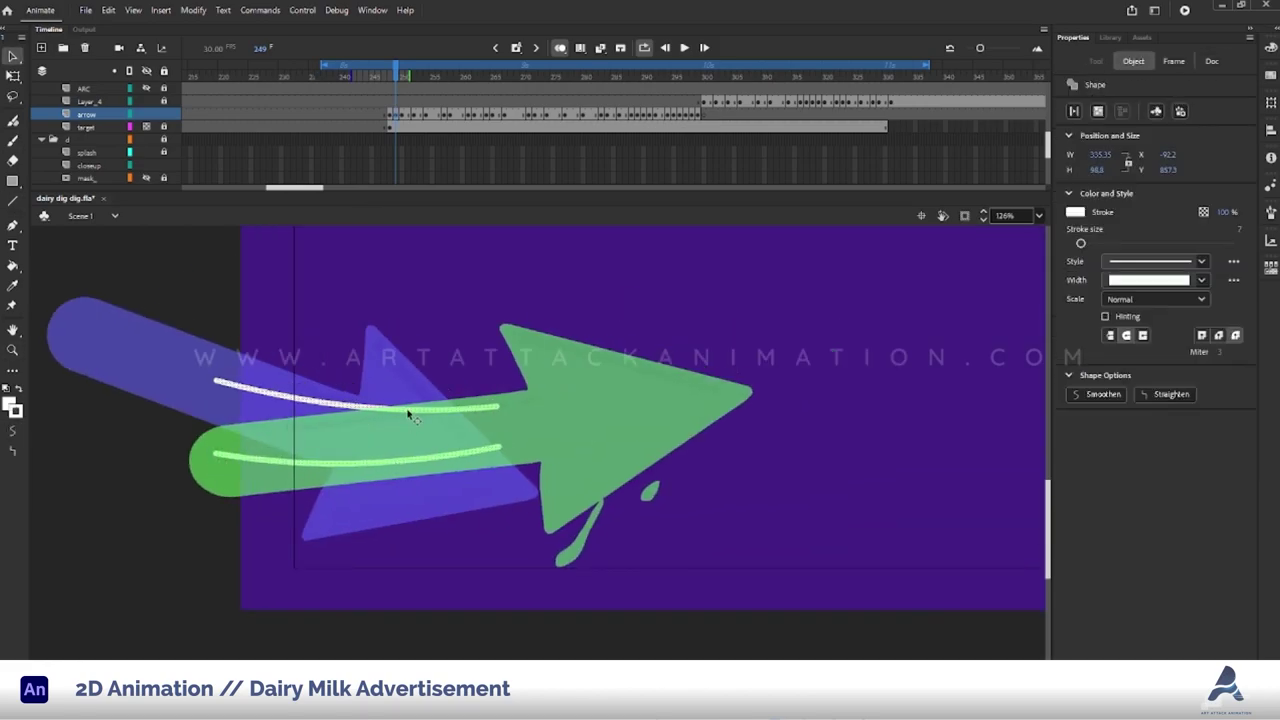
{"action": "left_click_drag", "start_coordinate": [412, 405], "coordinate": [443, 404]}
{"action": "left_click_drag", "start_coordinate": [428, 457], "coordinate": [364, 466]}
Outline the arrowhead on frame 249 with Classic Brush strokes and a straight line between the neighbouring poses.
{"action": "key", "text": "b"}
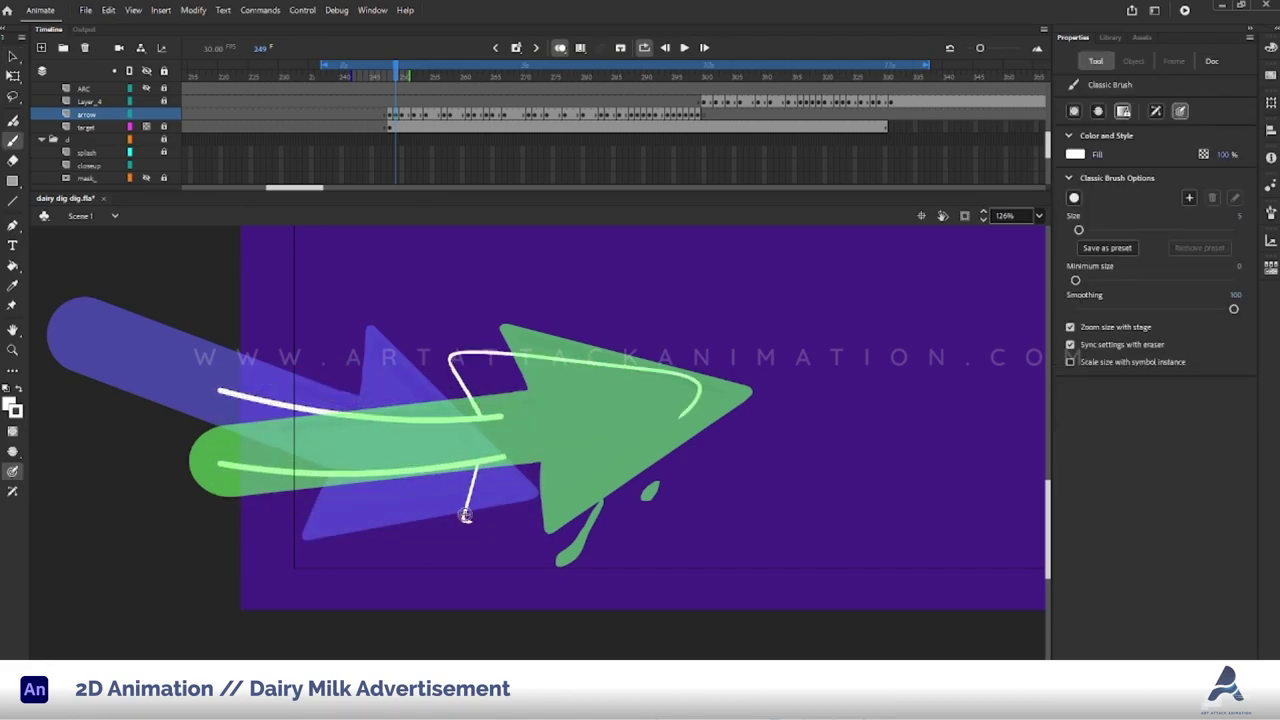
{"action": "key", "text": "n"}
{"action": "left_click_drag", "start_coordinate": [491, 560], "coordinate": [766, 560]}
{"action": "key", "text": "q"}
{"action": "left_click_drag", "start_coordinate": [628, 560], "coordinate": [567, 390]}
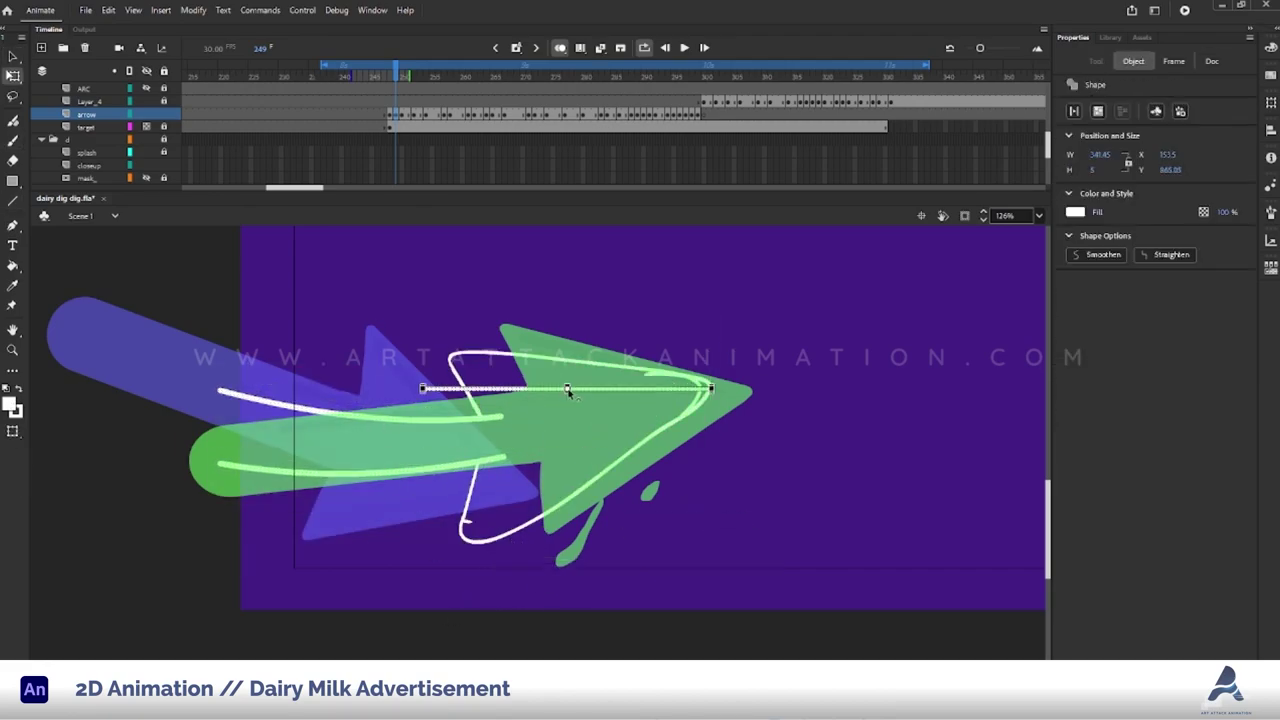
Erase the stray and doubled strokes on frame 249's arrowhead outline and fill the arrow with white.
{"action": "key", "text": "z"}
{"action": "left_click", "coordinate": [648, 492]}
{"action": "key", "text": "e"}
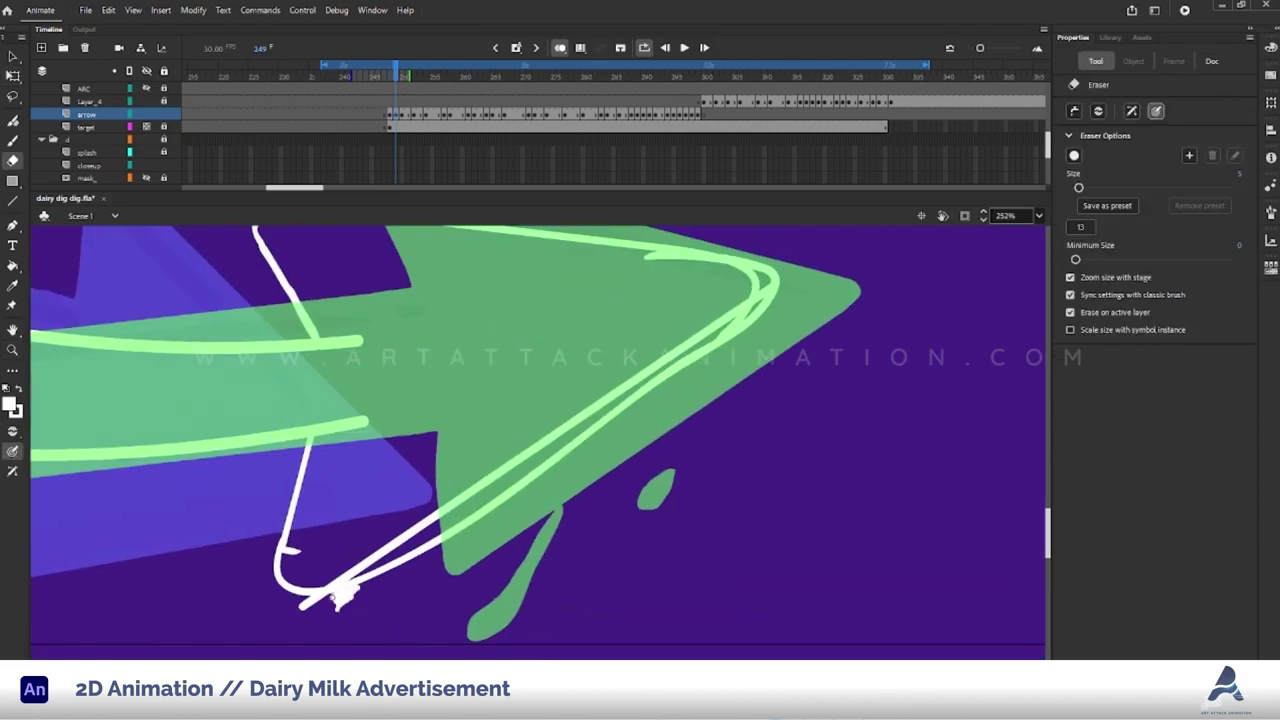
{"action": "scroll", "coordinate": [554, 441], "scroll_direction": "up", "scroll_amount": 3}
{"action": "scroll", "coordinate": [554, 441], "scroll_direction": "right", "scroll_amount": 4}
{"action": "scroll", "coordinate": [514, 486], "scroll_direction": "down", "scroll_amount": 3}
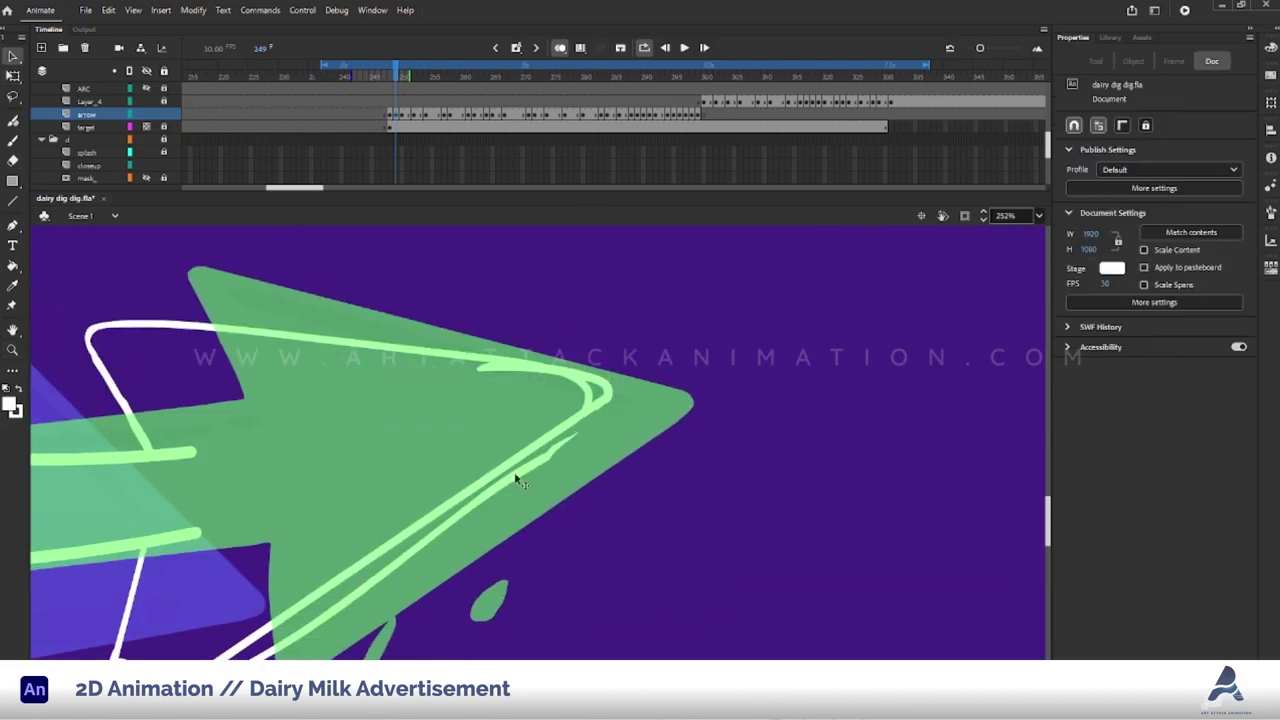
{"action": "scroll", "coordinate": [434, 491], "scroll_direction": "left", "scroll_amount": 4}
{"action": "scroll", "coordinate": [434, 491], "scroll_direction": "up", "scroll_amount": 3}
{"action": "key", "text": "k"}
{"action": "key", "text": "ctrl+minus"}
Draw the two straight edges of the in-between arrowhead meeting at its tip on frame 251.
{"action": "left_click_drag", "start_coordinate": [398, 76], "coordinate": [418, 80]}
{"action": "left_click", "coordinate": [407, 78]}
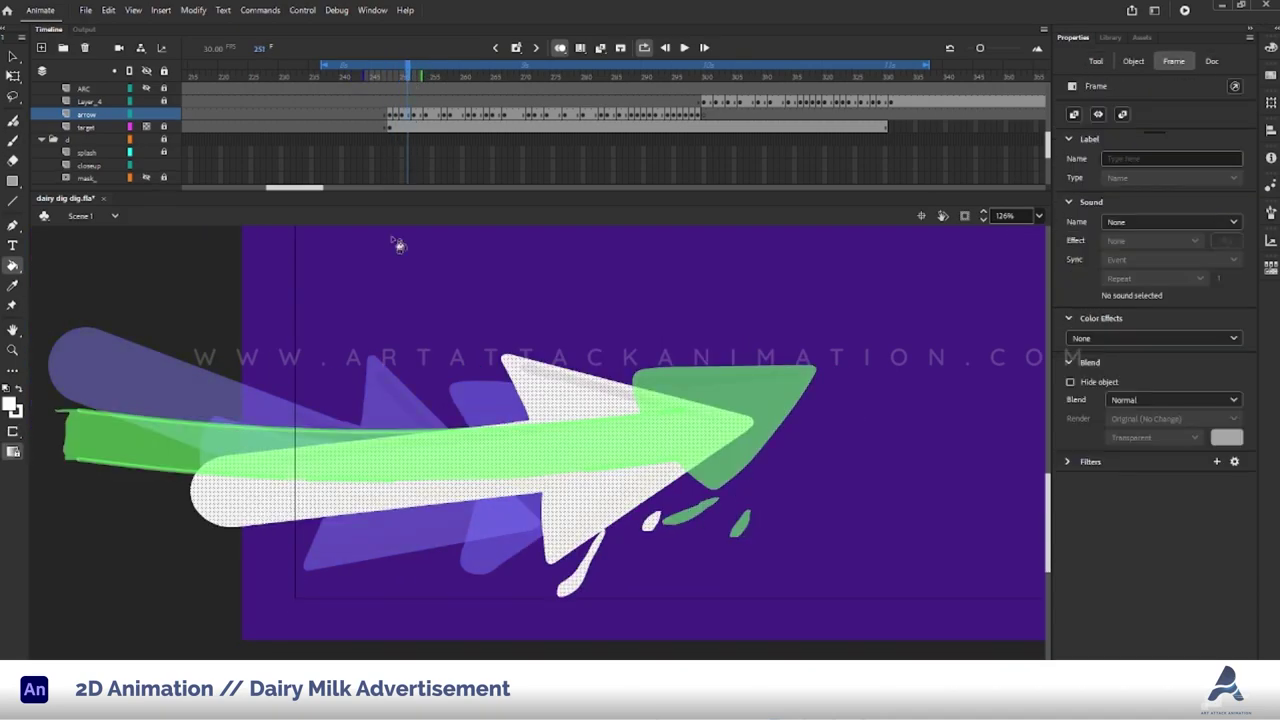
{"action": "key", "text": "e"}
{"action": "mouse_move", "coordinate": [541, 370]}
{"action": "left_mouse_down"}
{"action": "mouse_move", "coordinate": [677, 397]}
{"action": "mouse_move", "coordinate": [751, 372]}
{"action": "left_mouse_up"}
{"action": "key", "text": "v"}
{"action": "mouse_move", "coordinate": [592, 371]}
{"action": "left_mouse_down"}
{"action": "mouse_move", "coordinate": [586, 491]}
{"action": "mouse_move", "coordinate": [598, 527]}
{"action": "left_mouse_up"}
{"action": "key", "text": "n"}
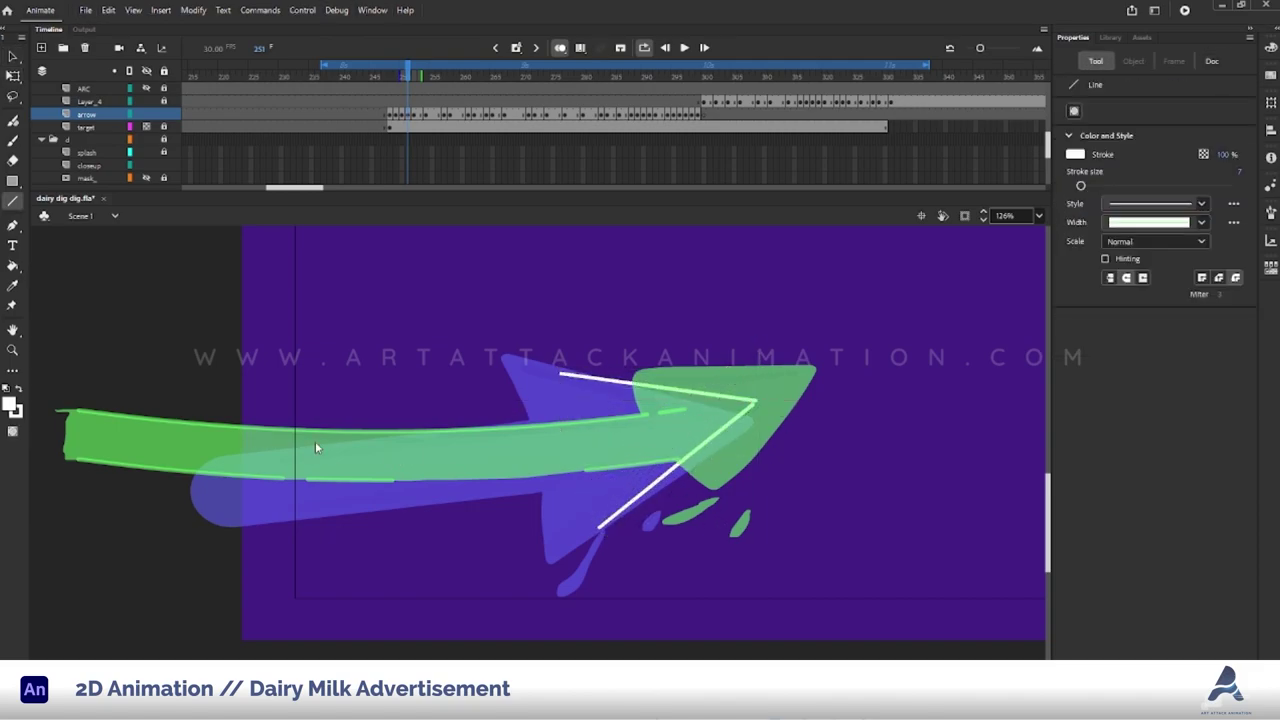
Brush in the arrowhead's back corners and the rounded shaft end on frame 251, and clean up the outline.
{"action": "key", "text": "b"}
{"action": "mouse_move", "coordinate": [628, 462]}
{"action": "left_mouse_down"}
{"action": "mouse_move", "coordinate": [246, 503]}
{"action": "mouse_move", "coordinate": [228, 446]}
{"action": "left_mouse_up"}
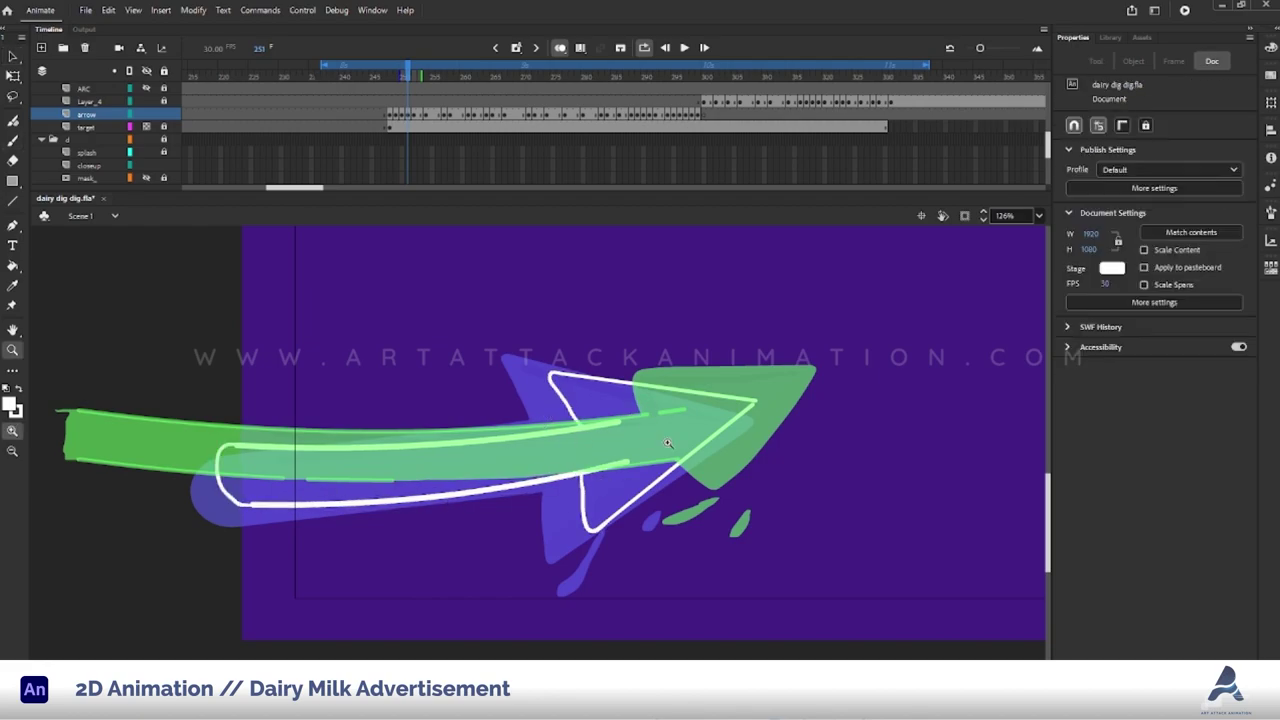
{"action": "key", "text": "ctrl+equal"}
{"action": "key", "text": "e"}
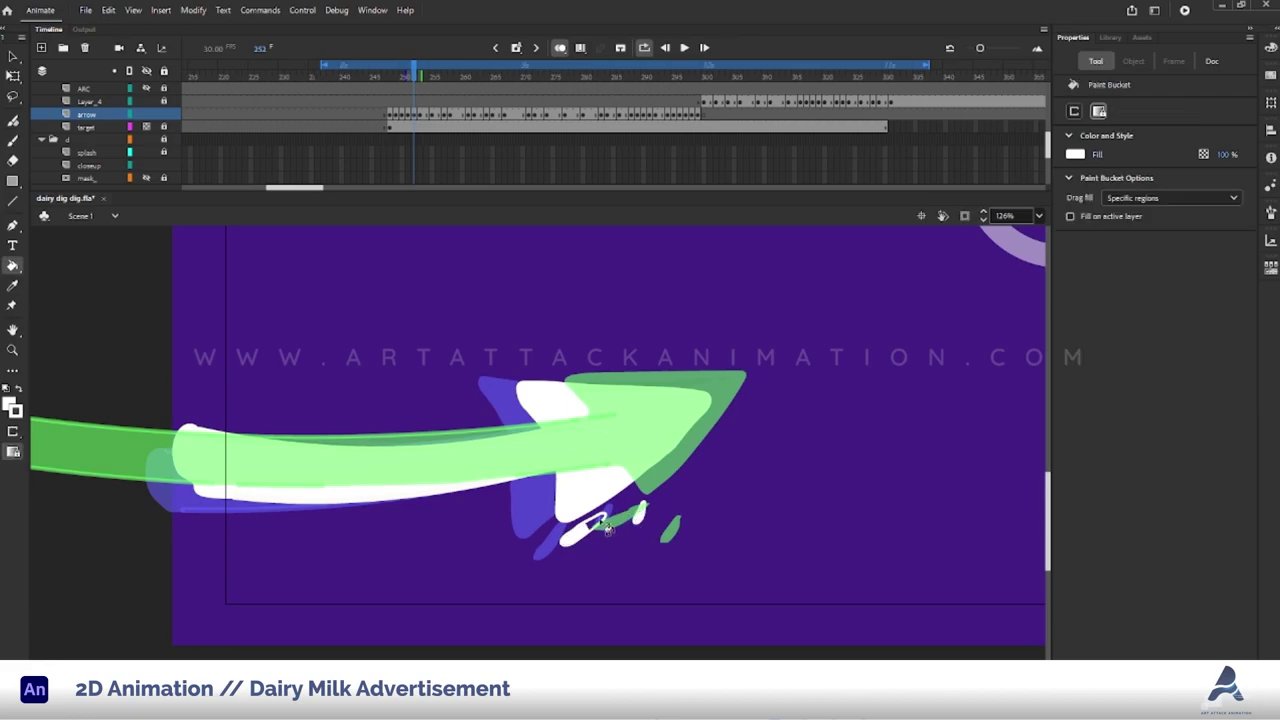
Reshape the arrowhead's lower edge and lower corner on frame 249 with brush and eraser, and play the animation back.
{"action": "left_click", "coordinate": [684, 47]}
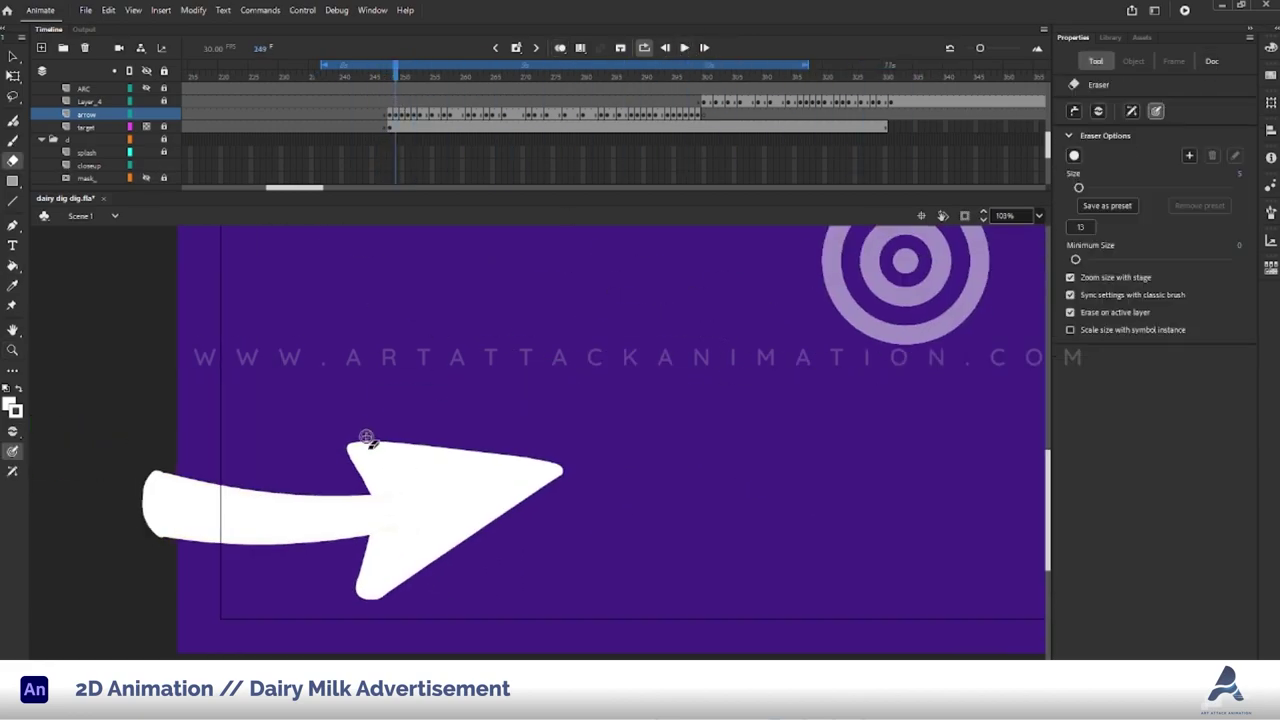
{"action": "key", "text": "b"}
{"action": "mouse_move", "coordinate": [375, 595]}
{"action": "left_mouse_down"}
{"action": "mouse_move", "coordinate": [520, 491]}
{"action": "mouse_move", "coordinate": [490, 453]}
{"action": "mouse_move", "coordinate": [515, 459]}
{"action": "left_mouse_up"}
{"action": "key", "text": "e"}
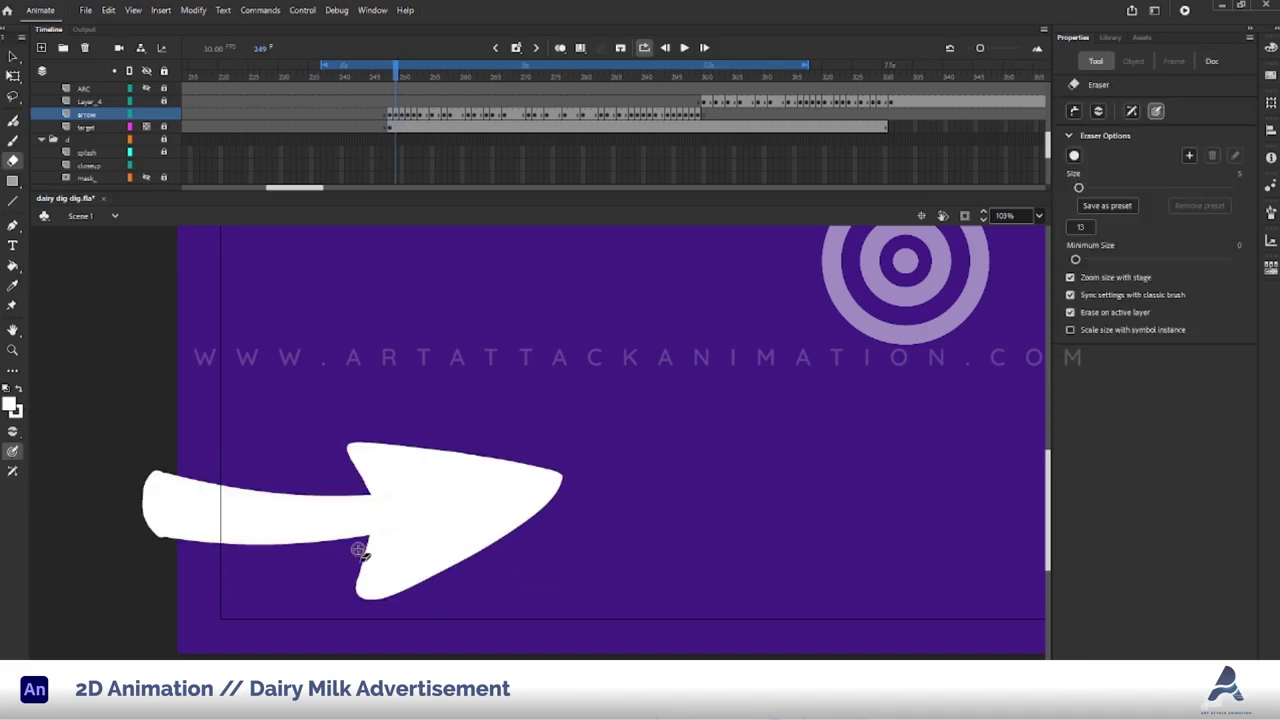
{"action": "key", "text": "v"}
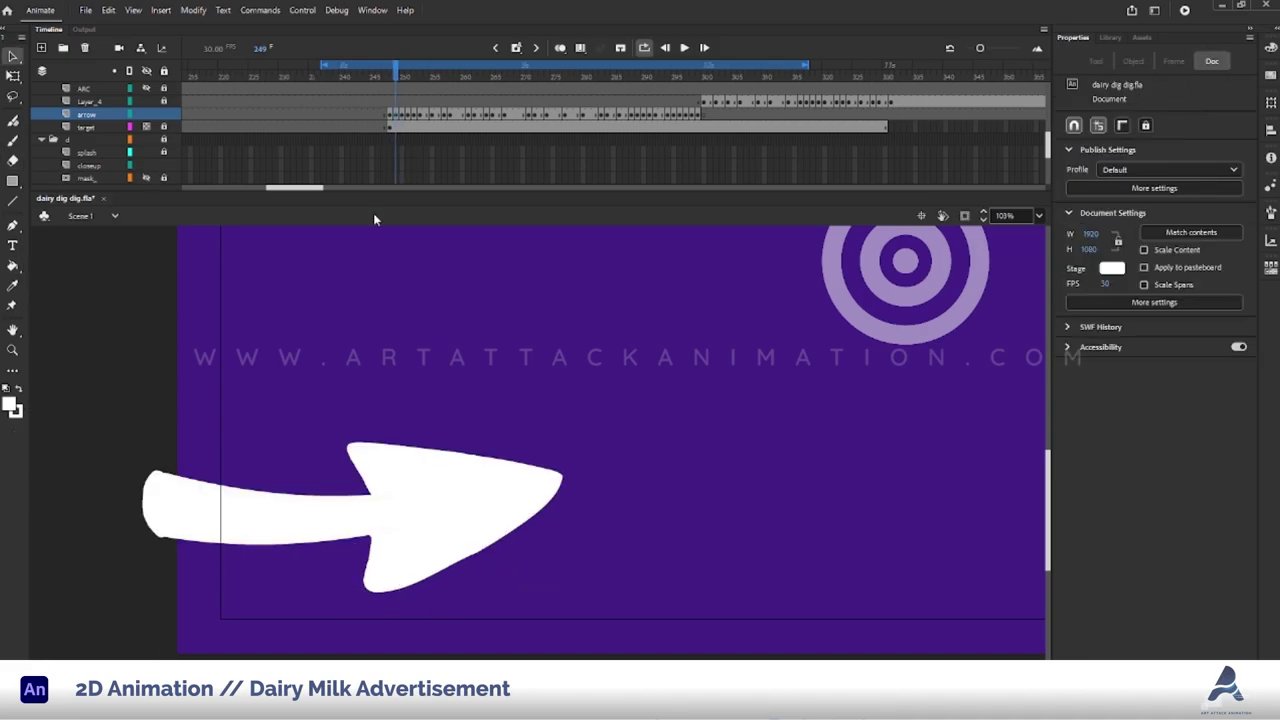
{"action": "left_click", "coordinate": [684, 47]}
{"action": "key", "text": "ctrl+2"}
{"action": "left_click", "coordinate": [682, 47]}
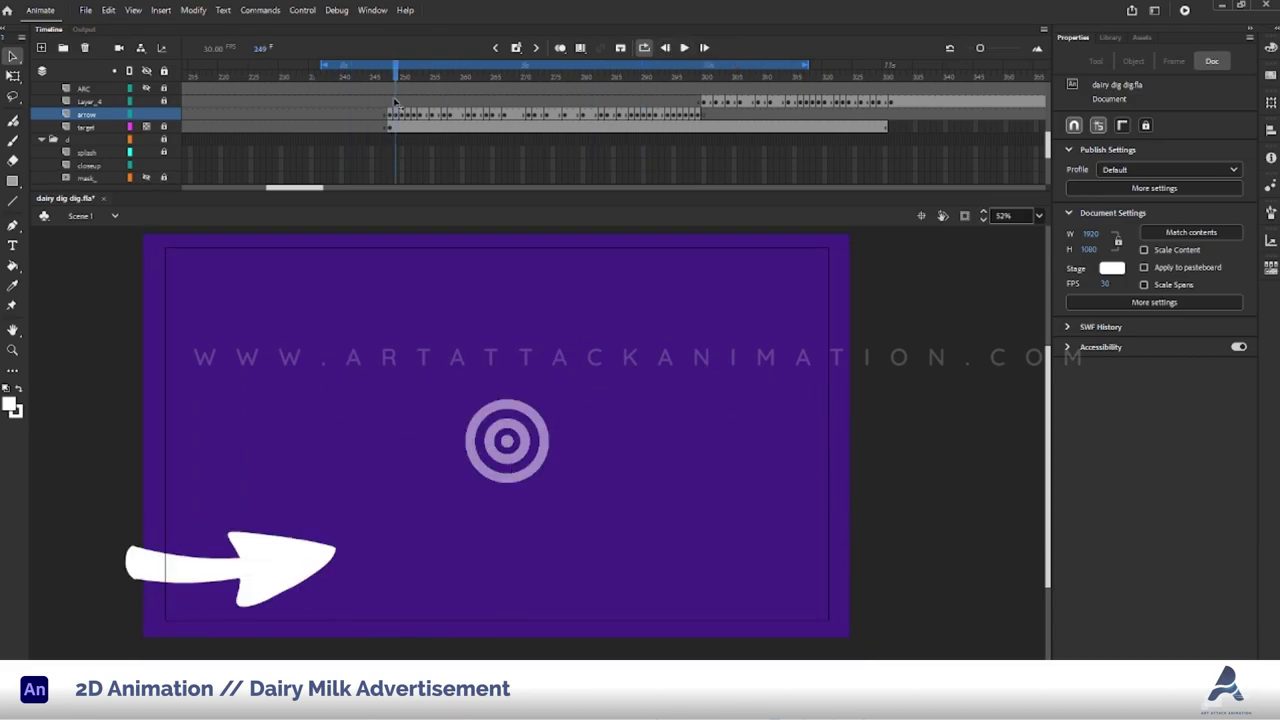
{"action": "scroll", "coordinate": [200, 600], "scroll_direction": "up", "scroll_amount": 4}
{"action": "key", "text": "e"}
{"action": "key", "text": "ctrl+2"}
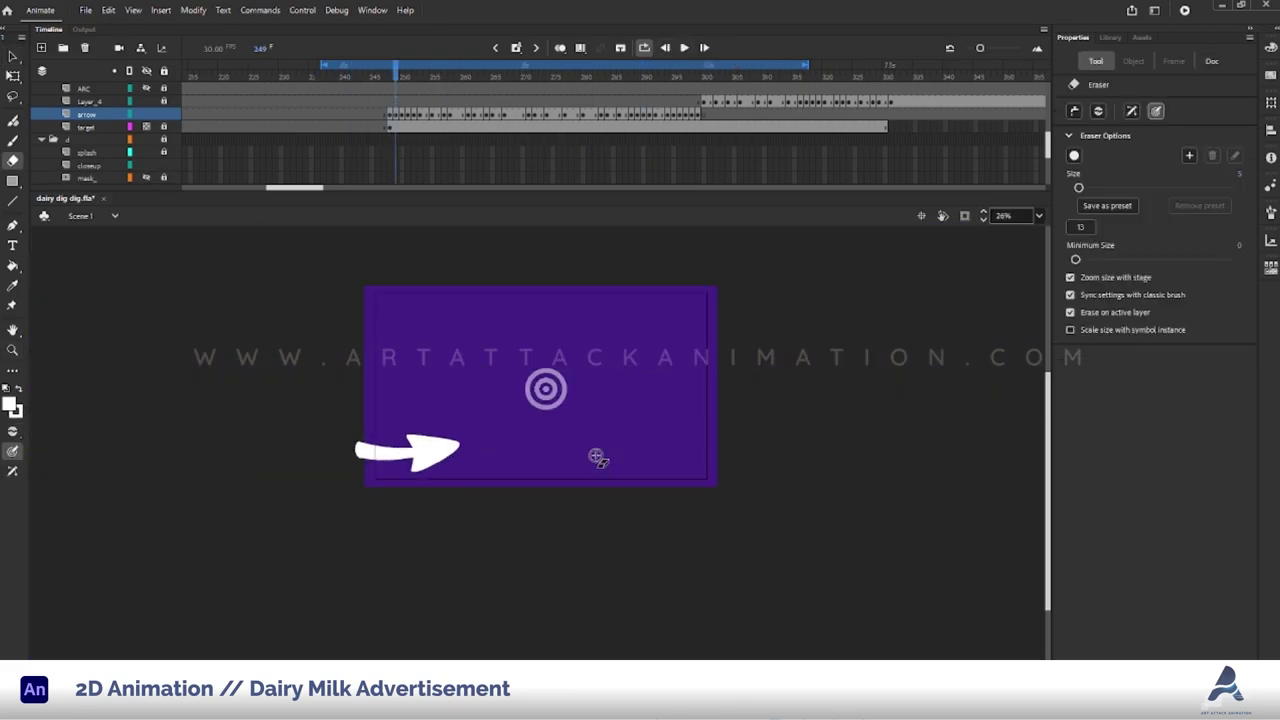
Patch the gap along the shaft's upper edge near the arrowhead on frame 250 with white brush and fill.
{"action": "key", "text": "v"}
{"action": "key", "text": "period"}
{"action": "scroll", "coordinate": [376, 432], "scroll_direction": "up", "scroll_amount": 2}
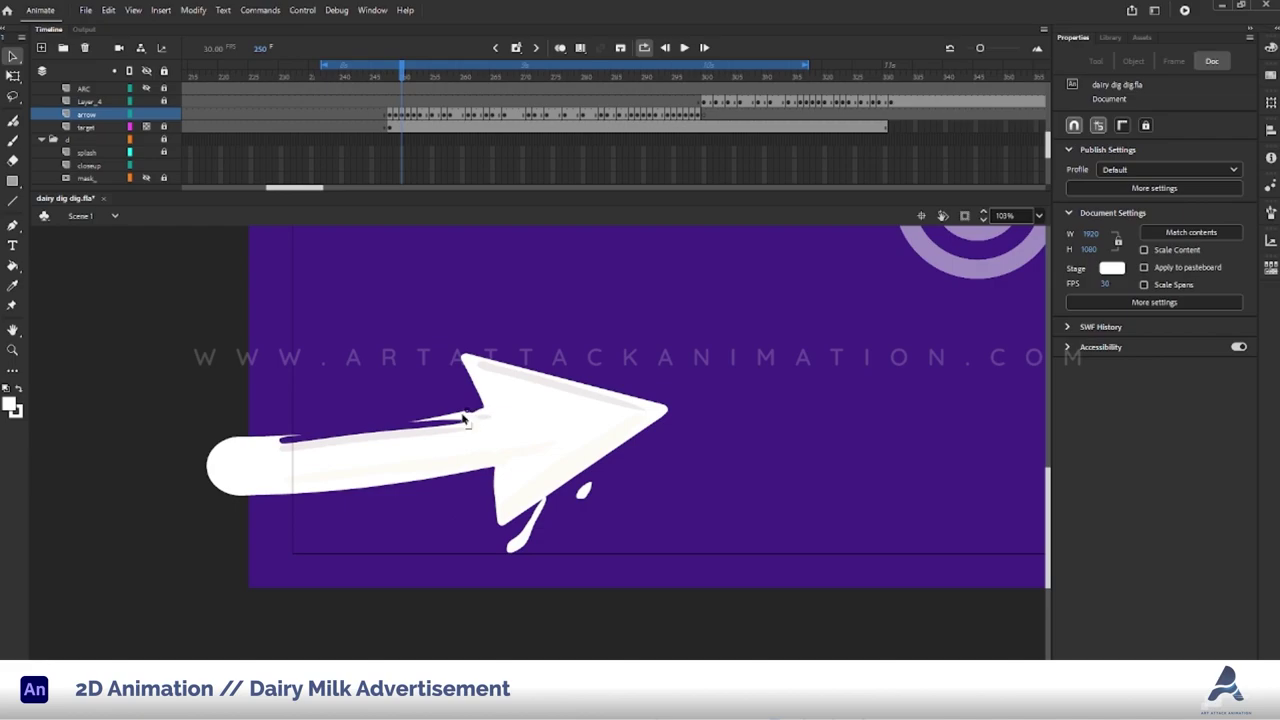
{"action": "key", "text": "b"}
{"action": "key", "text": "k"}
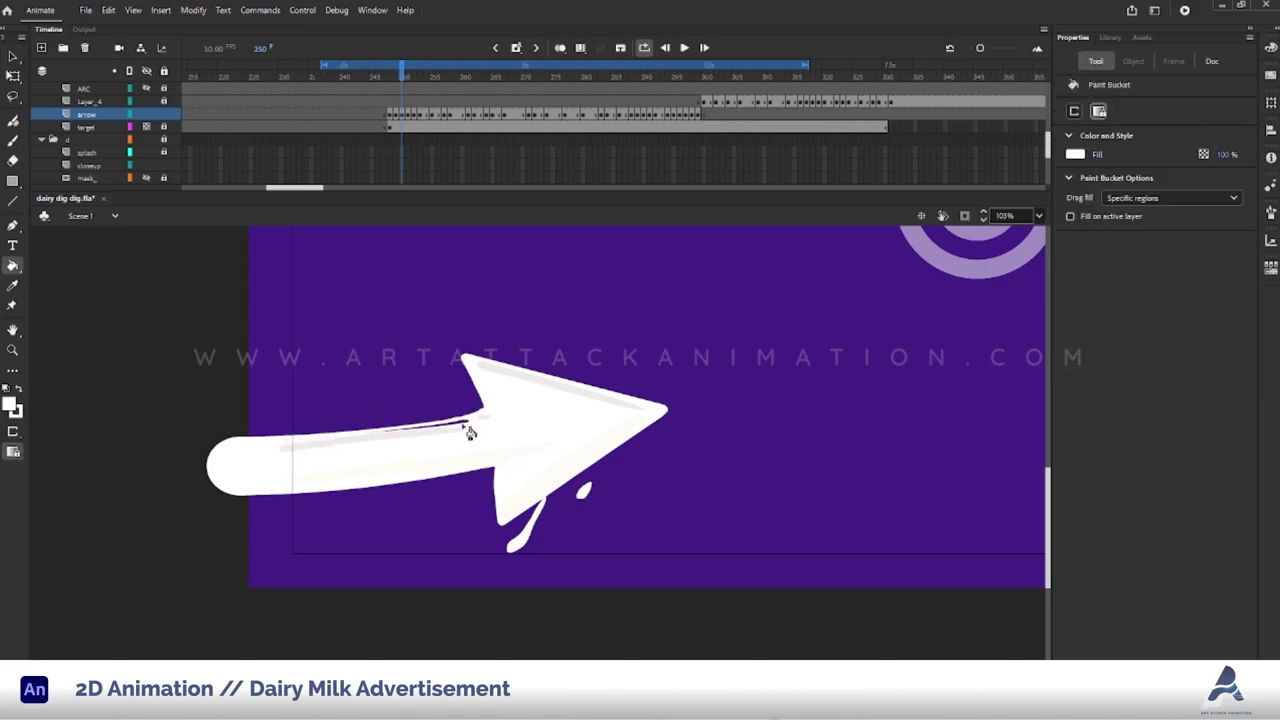
{"action": "key", "text": "b"}
Brush subtle off-white shading onto the arrow on frames 251 and 252, and tidy the neighbouring arrow frames with the Eraser.
{"action": "left_click", "coordinate": [400, 84]}
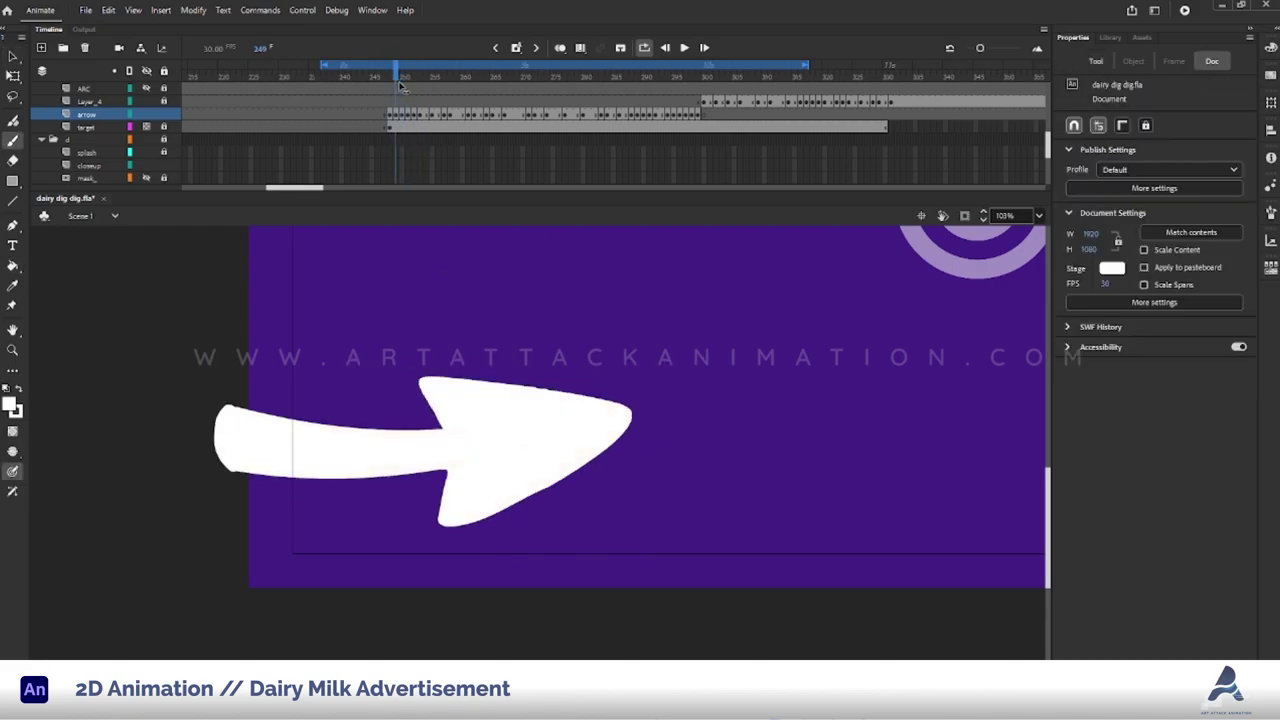
{"action": "left_click", "coordinate": [407, 84]}
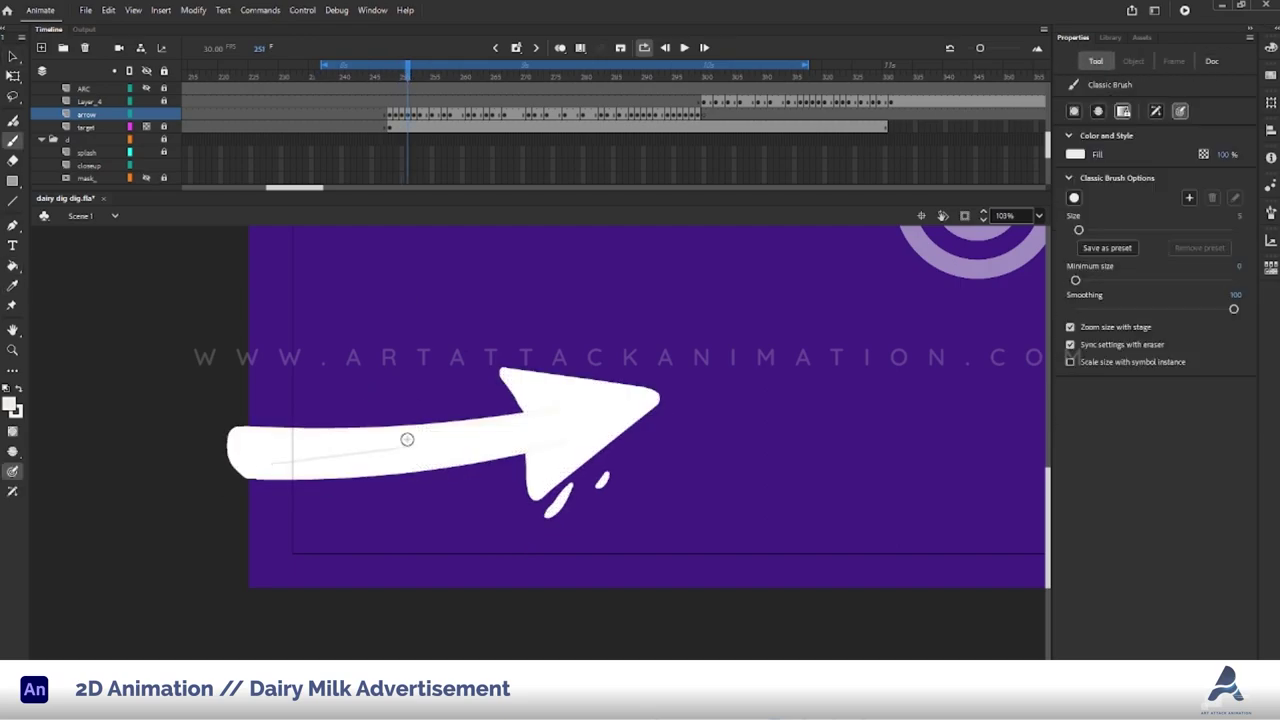
{"action": "key", "text": "period"}
{"action": "key", "text": "period"}
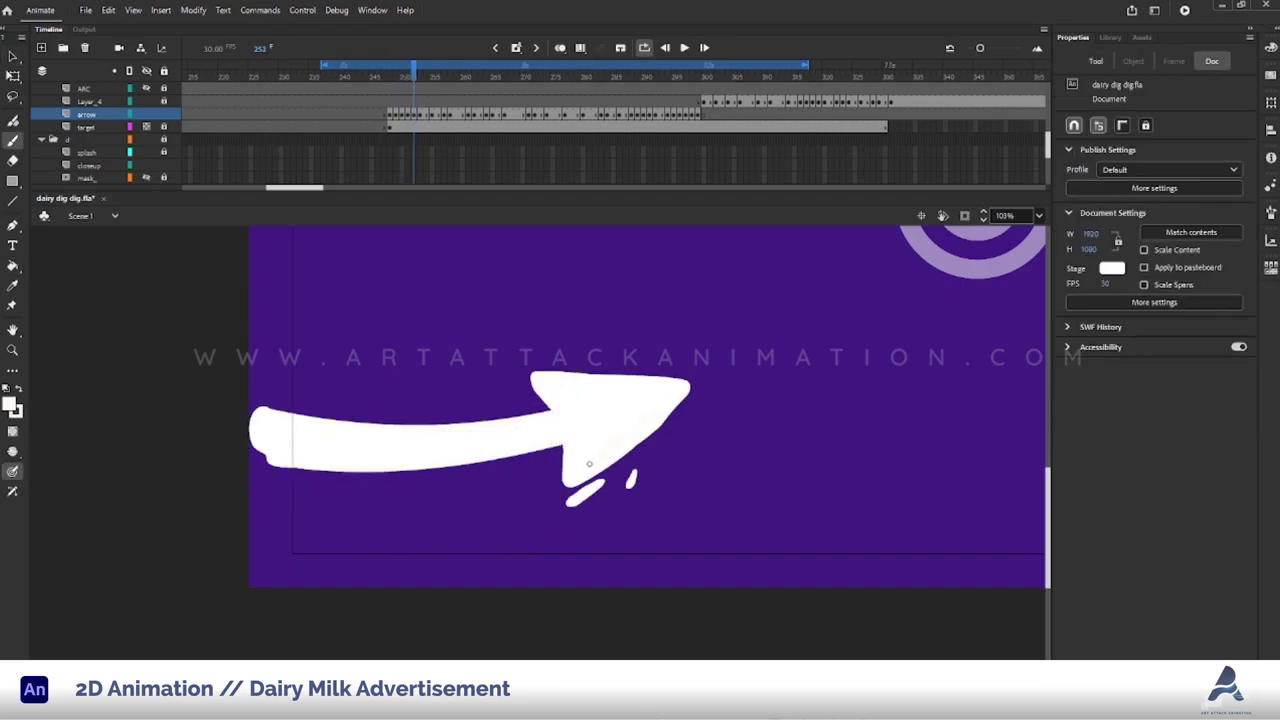
{"action": "key", "text": "e"}
{"action": "key", "text": "comma"}
{"action": "key", "text": "comma"}
{"action": "key", "text": "comma"}
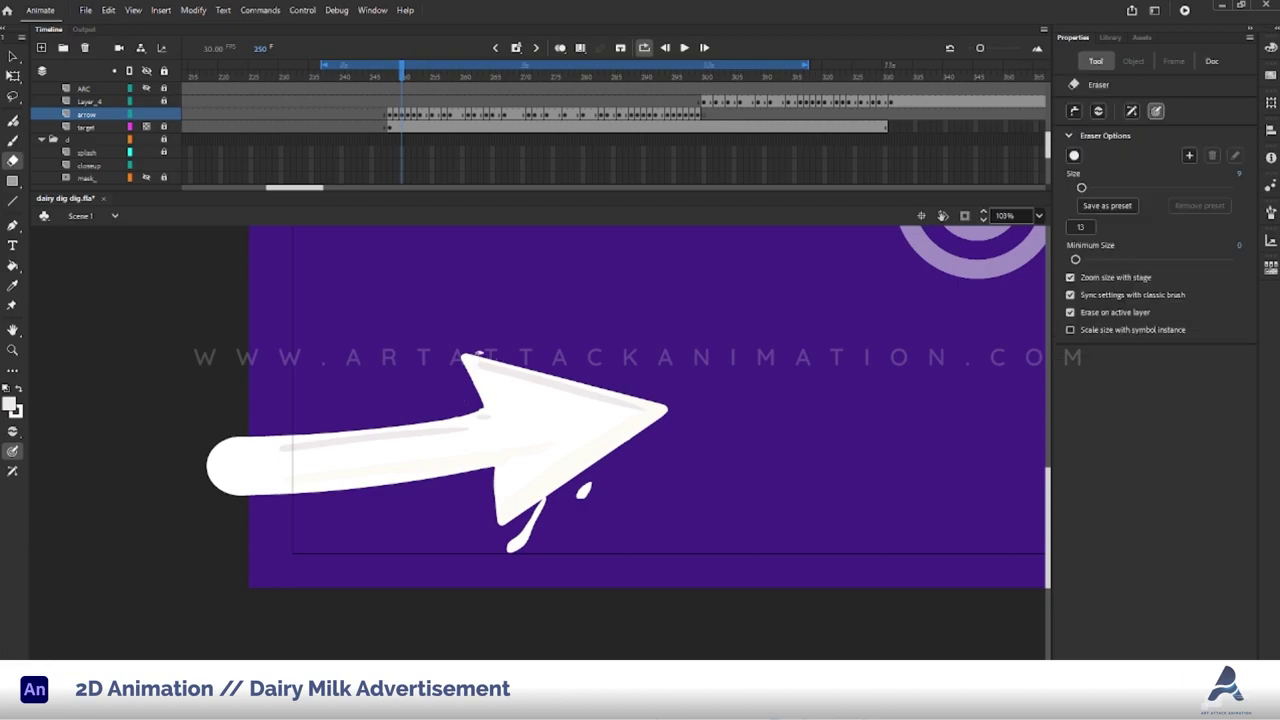
Play the animation back with the whole stage in view to check the new arrow frames.
{"action": "key", "text": "ctrl+minus"}
{"action": "key", "text": "ctrl+minus"}
{"action": "key", "text": "Return"}
{"action": "left_click", "coordinate": [401, 111]}
Rotate the arrow and its droplets slightly upward on frame 252 with Free Transform.
{"action": "key", "text": "ctrl+equal"}
{"action": "key", "text": "v"}
{"action": "key", "text": "period"}
{"action": "key", "text": "period"}
{"action": "key", "text": "period"}
{"action": "key", "text": "period"}
{"action": "left_click", "coordinate": [380, 455]}
{"action": "left_click", "coordinate": [405, 268]}
{"action": "left_click", "coordinate": [440, 455]}
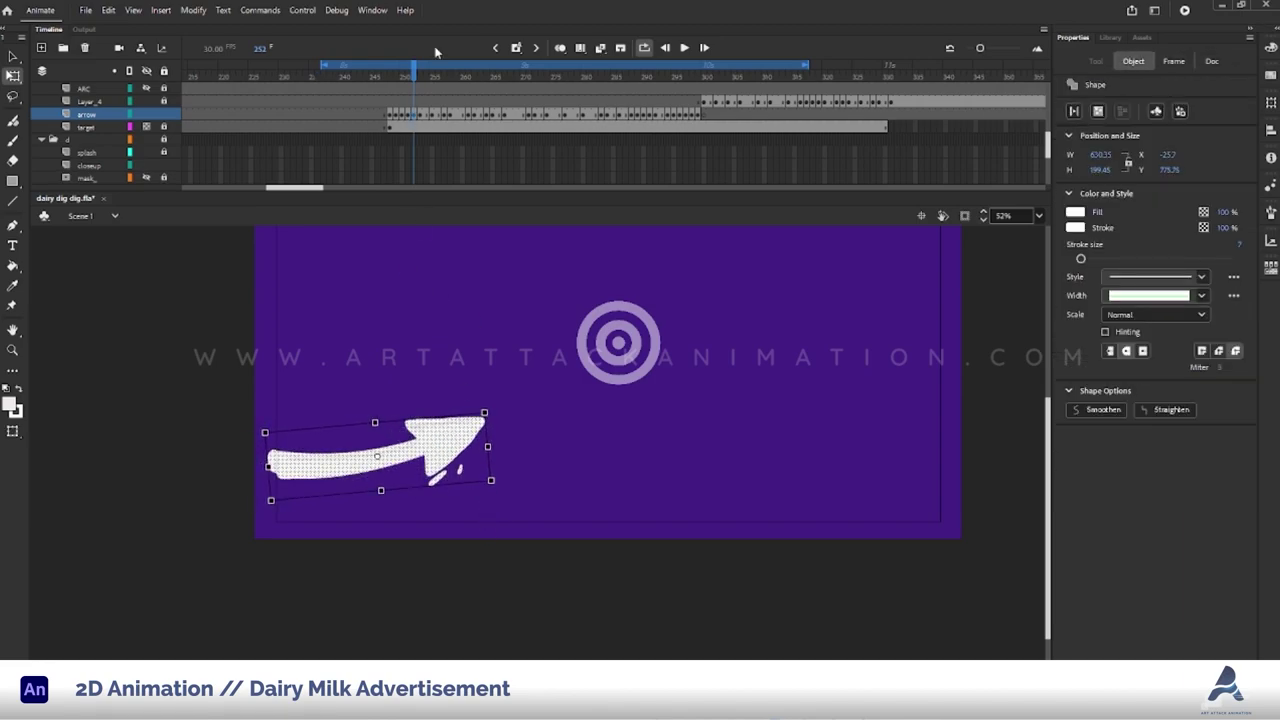
Nudge the arrow on the frames around 250 to 253 to smooth its path.
{"action": "key", "text": "period"}
{"action": "left_click", "coordinate": [465, 453]}
{"action": "left_click", "coordinate": [390, 105]}
{"action": "left_click", "coordinate": [400, 114]}
{"action": "left_click", "coordinate": [443, 257]}
{"action": "left_click", "coordinate": [530, 70]}
{"action": "left_click", "coordinate": [396, 101]}
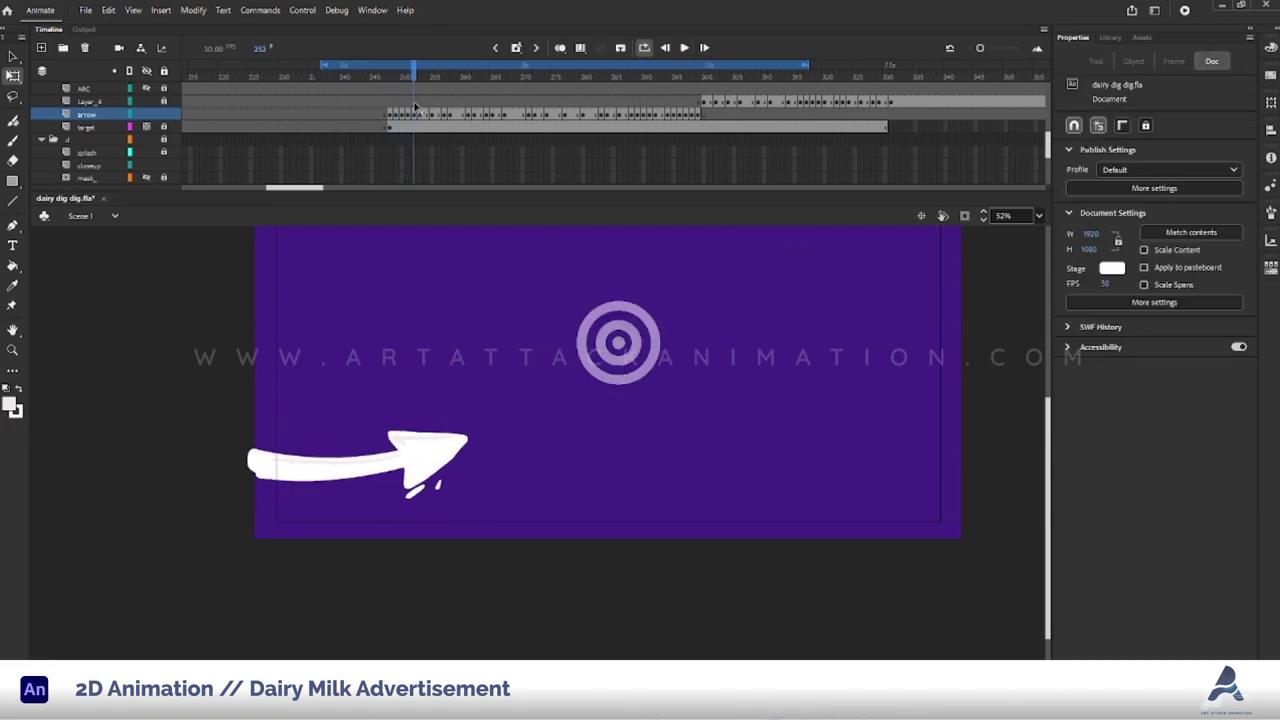
{"action": "left_click", "coordinate": [418, 113]}
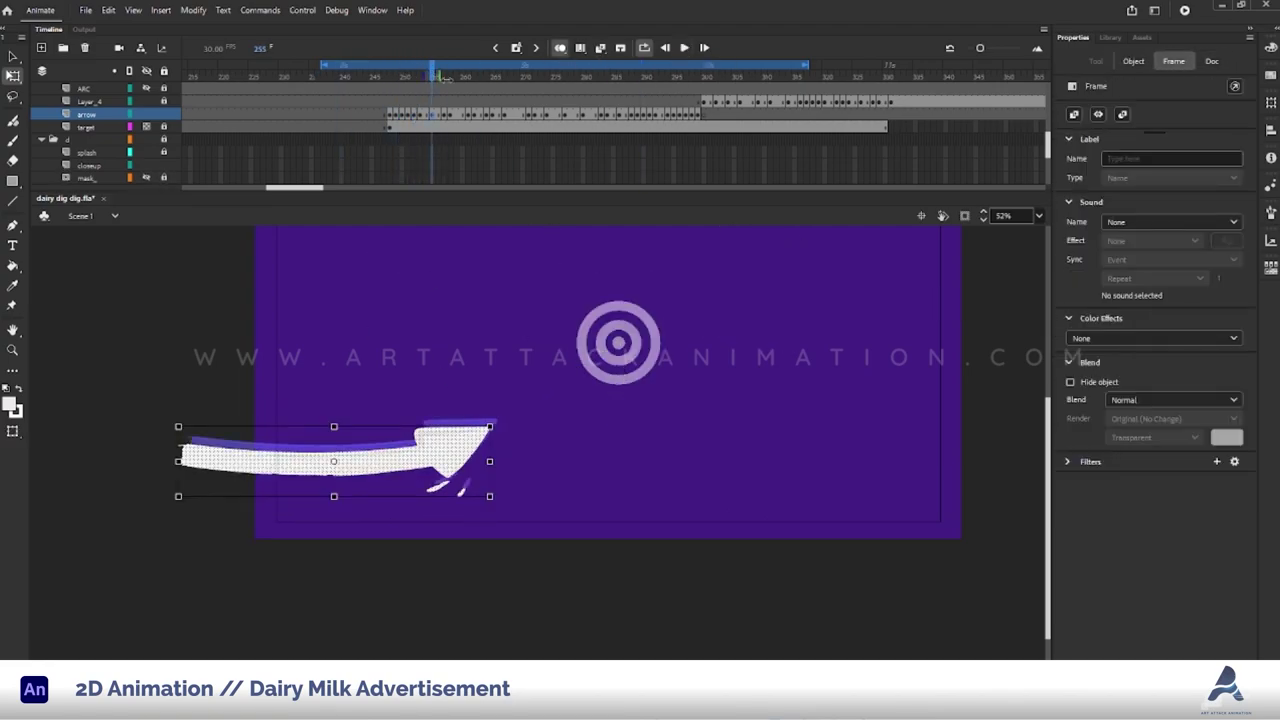
Reposition the arrow on frames 255, 249 and 250 to even out its motion.
{"action": "left_click", "coordinate": [445, 453]}
{"action": "left_click", "coordinate": [671, 113]}
{"action": "left_click", "coordinate": [396, 113]}
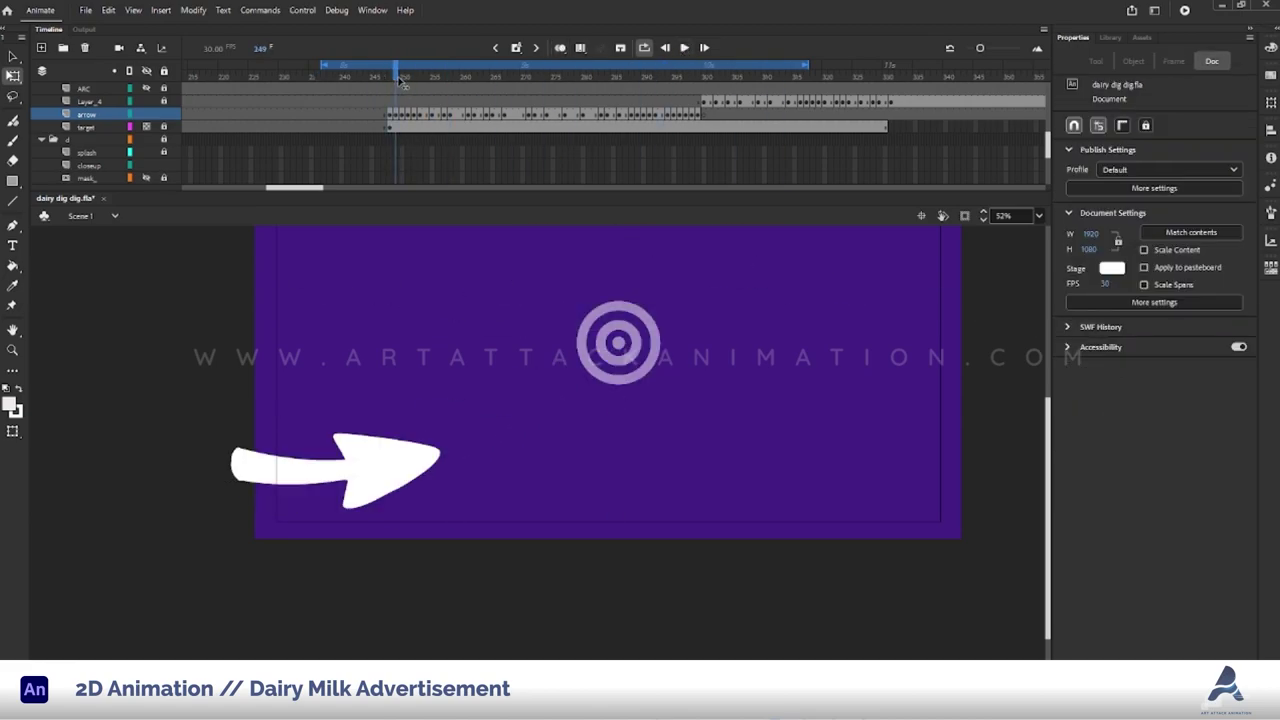
{"action": "left_click", "coordinate": [380, 470]}
{"action": "left_click", "coordinate": [401, 114]}
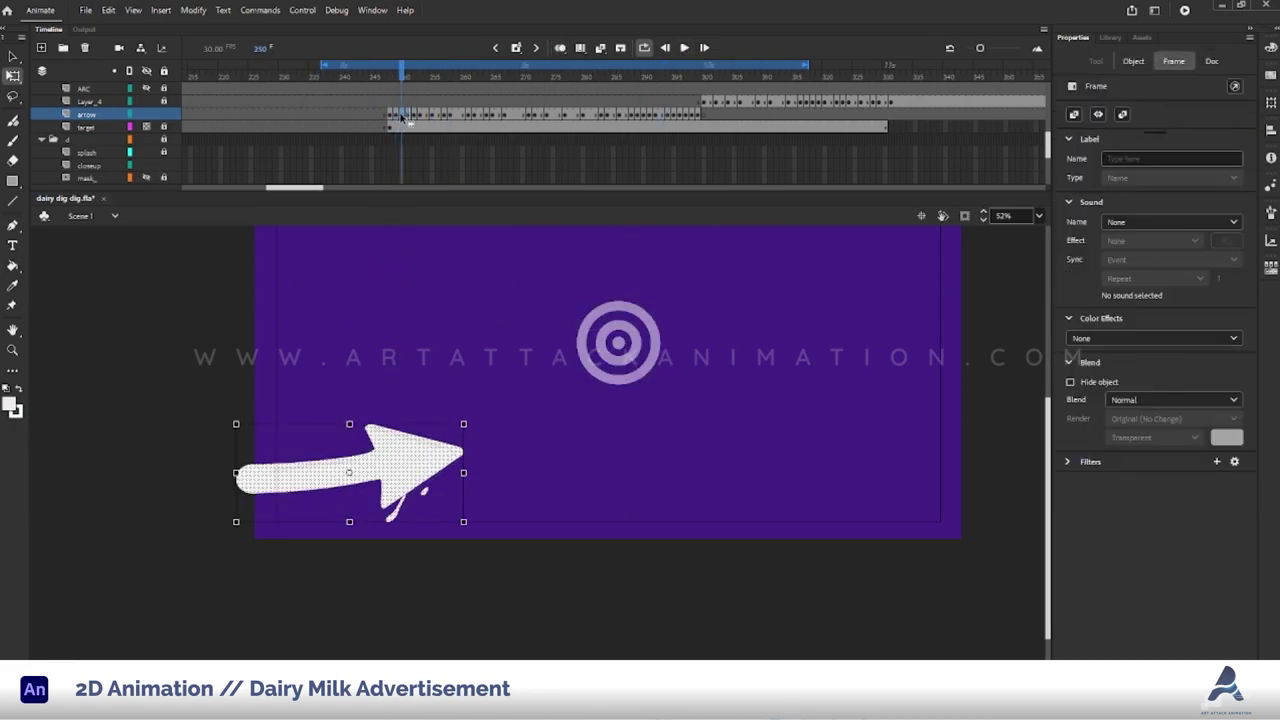
{"action": "left_click", "coordinate": [408, 80]}
{"action": "left_click", "coordinate": [410, 116]}
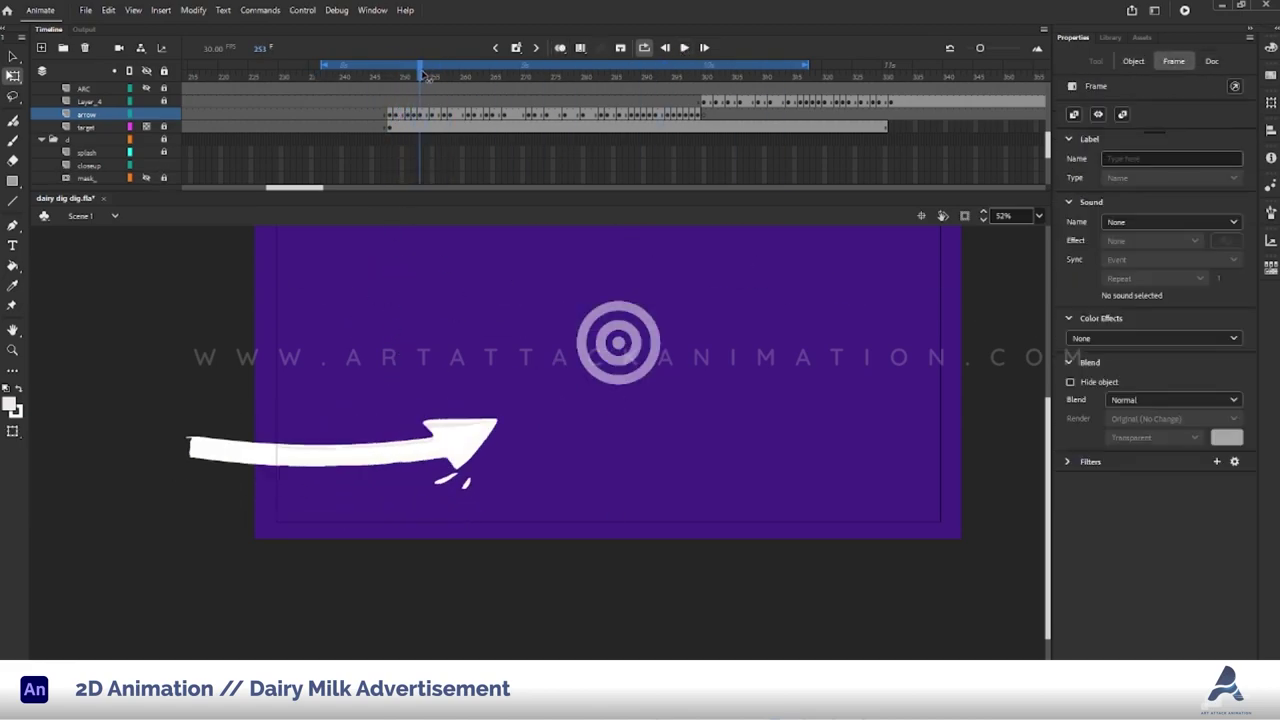
Play back the adjusted arrow animation with the whole stage visible.
{"action": "key", "text": "Return"}
{"action": "scroll", "coordinate": [505, 411], "scroll_direction": "down", "scroll_amount": 4}
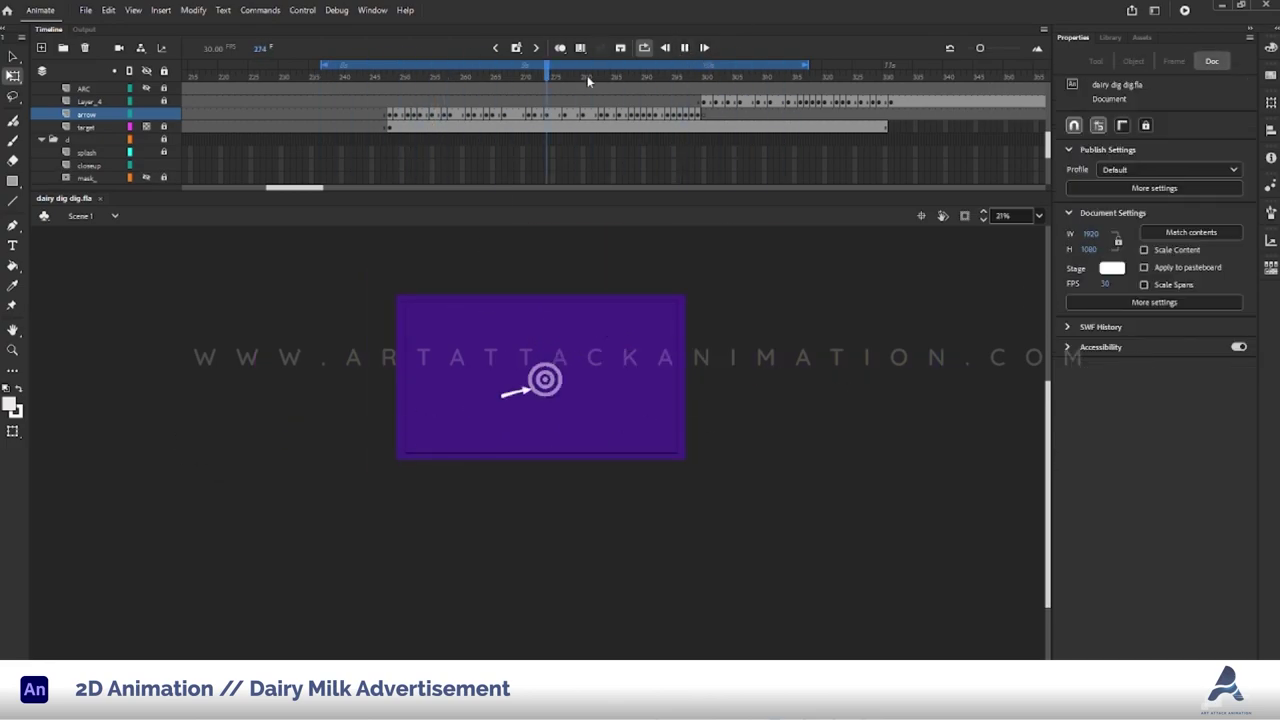
{"action": "left_click", "coordinate": [452, 114]}
{"action": "key", "text": "Return"}
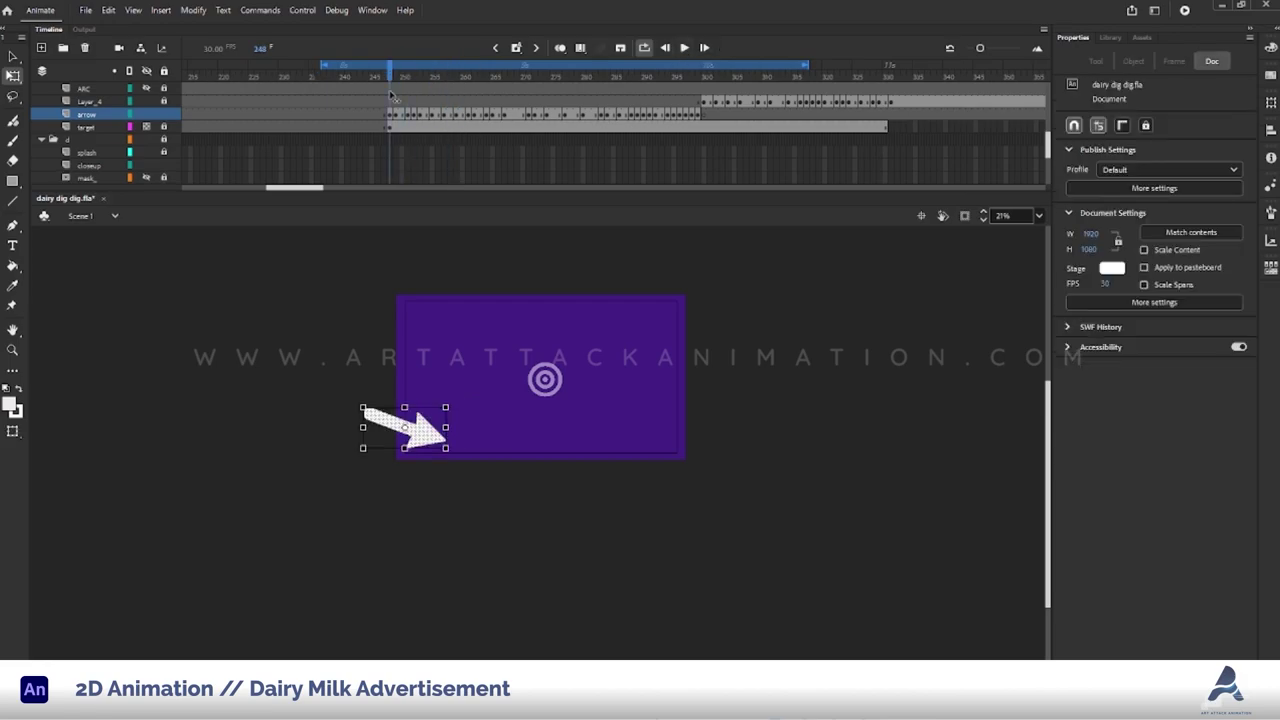
Scrub through the arrow frames from 248 onward to check the motion up to the target hit.
{"action": "left_click", "coordinate": [408, 115]}
{"action": "left_click", "coordinate": [402, 97]}
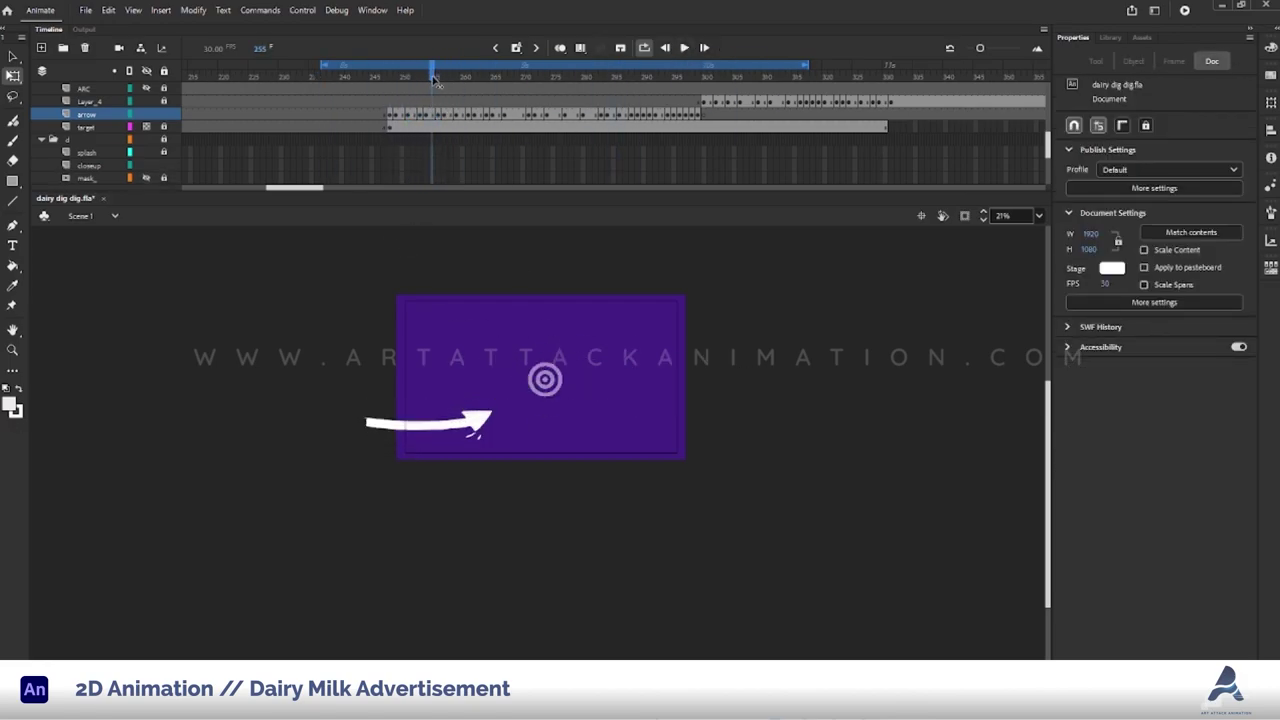
{"action": "left_click", "coordinate": [437, 114]}
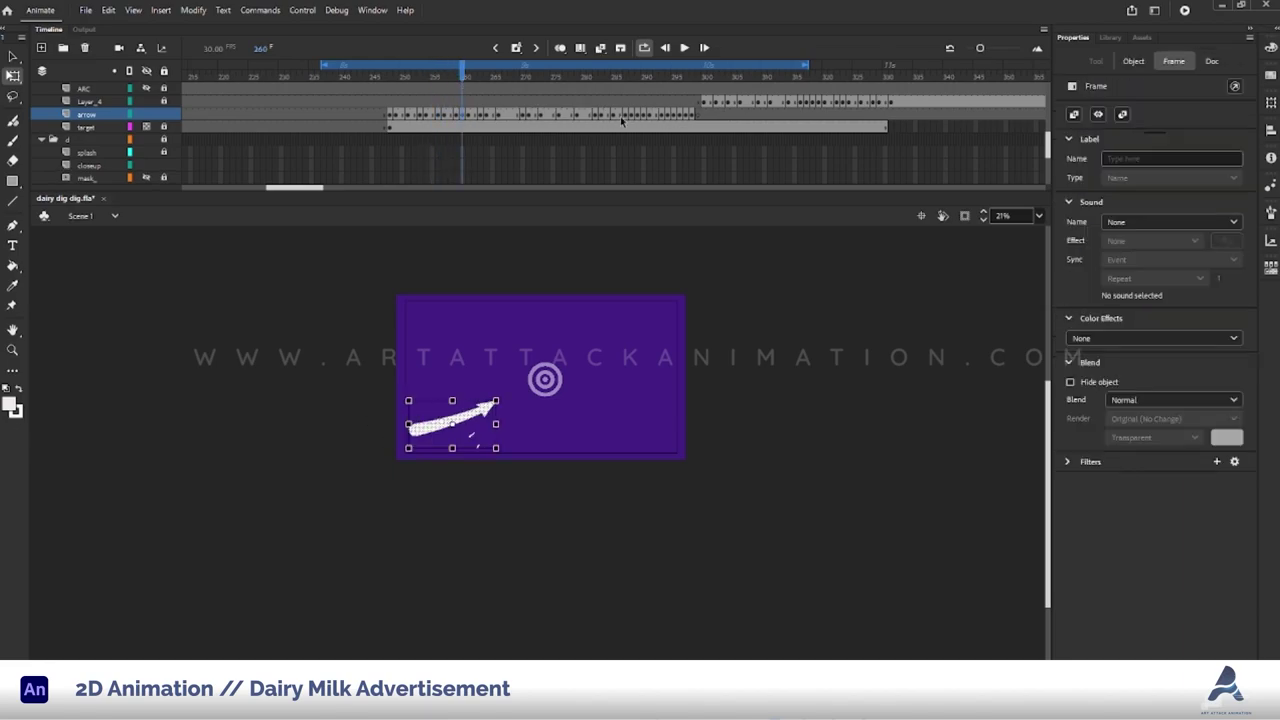
{"action": "scroll", "coordinate": [587, 69], "scroll_direction": "right", "scroll_amount": 3}
{"action": "left_click", "coordinate": [602, 69]}
{"action": "left_click", "coordinate": [333, 85]}
{"action": "left_click", "coordinate": [251, 69]}
{"action": "scroll", "coordinate": [427, 67], "scroll_direction": "left", "scroll_amount": 3}
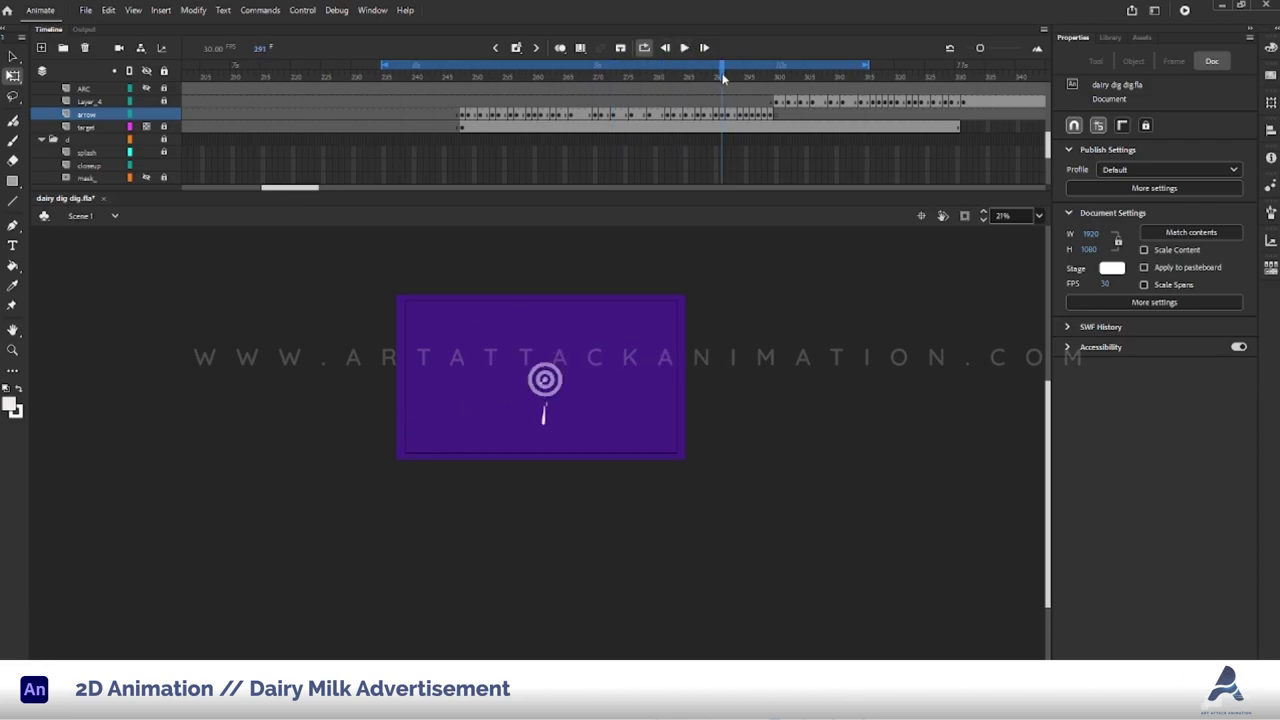
Tilt the arrow slightly downward on frame 259, keeping its droplets in place.
{"action": "left_click", "coordinate": [440, 420]}
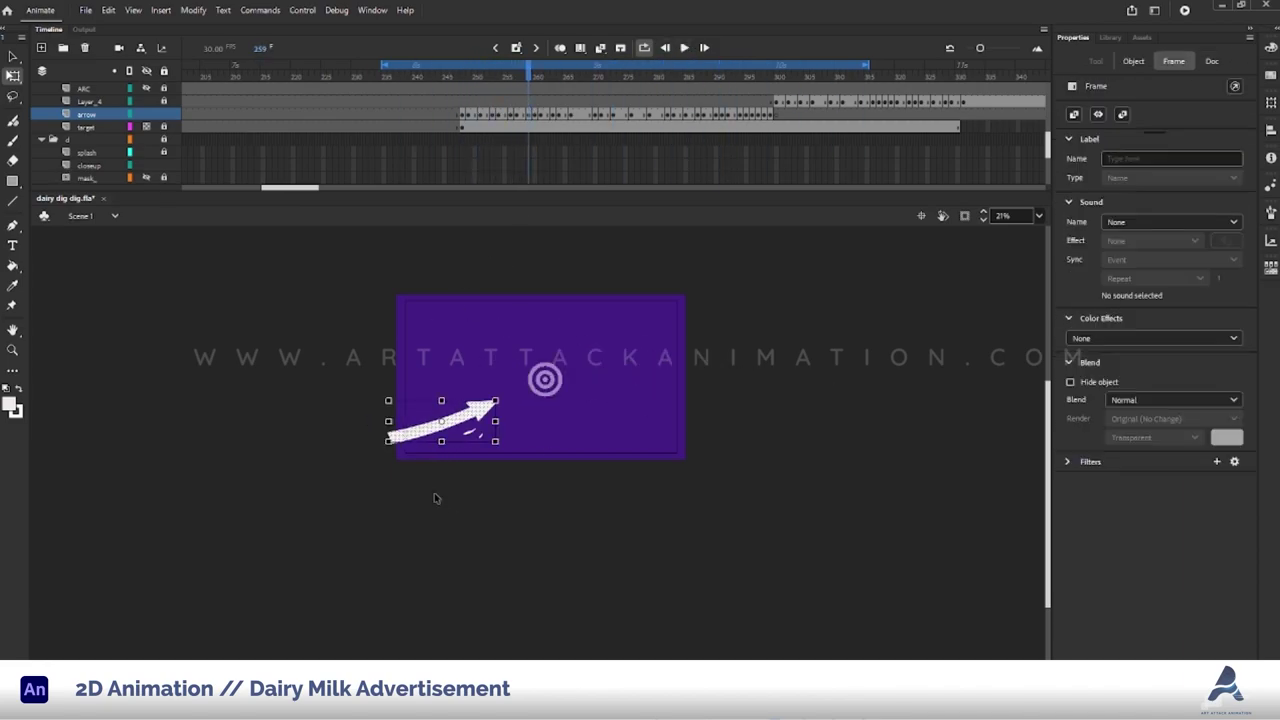
{"action": "key", "text": "ctrl+equal"}
{"action": "key", "text": "ctrl+equal"}
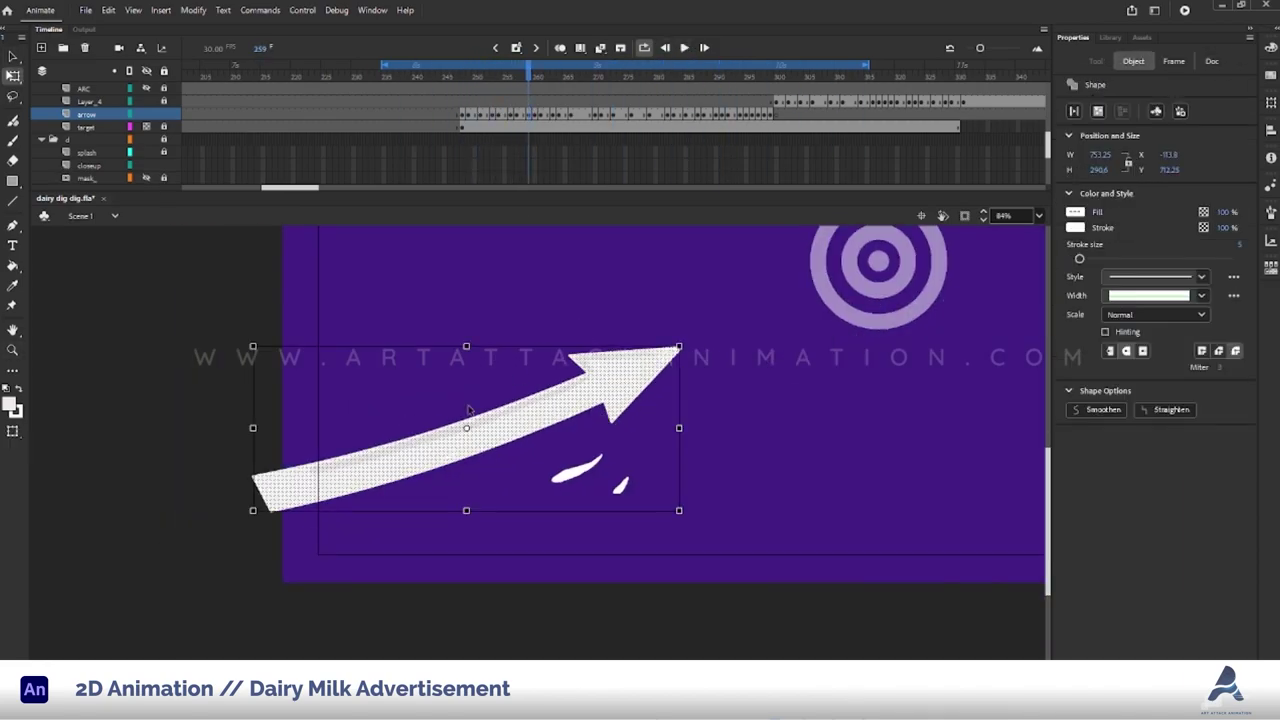
{"action": "key", "text": "b"}
{"action": "key", "text": "v"}
Play back the arrow sequence with the whole stage in view and return to its opening frames.
{"action": "key", "text": "Return"}
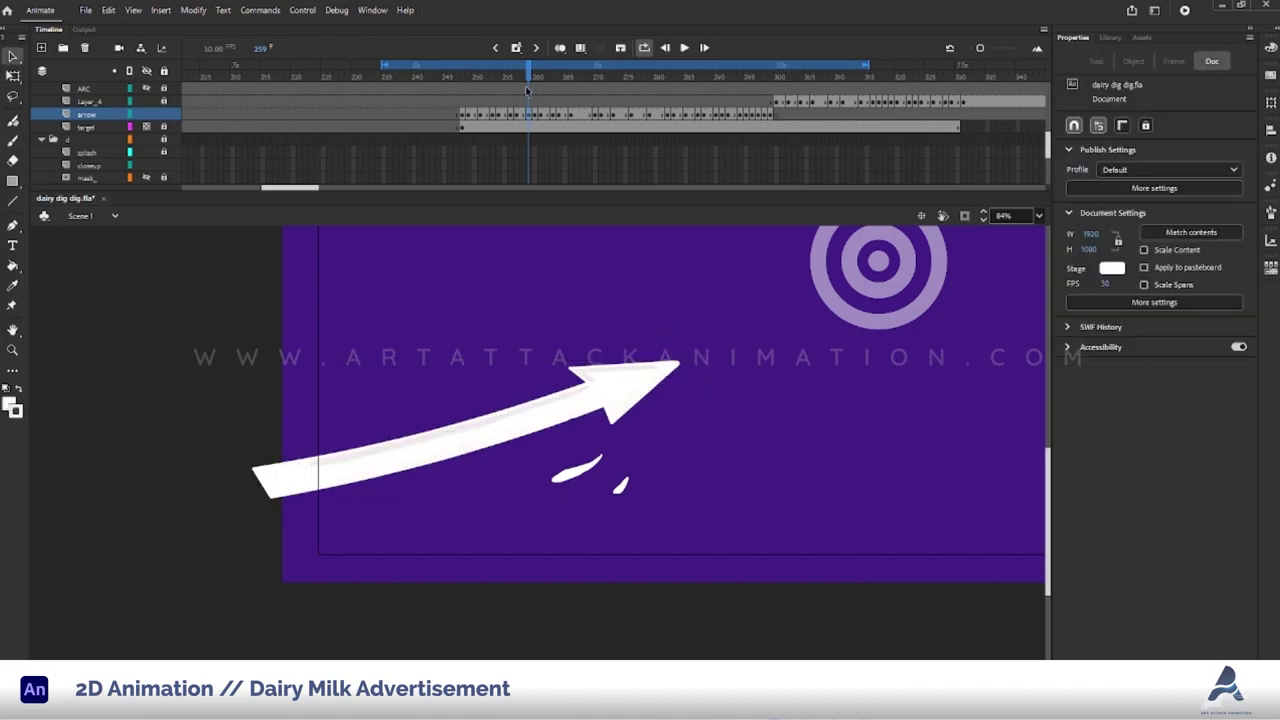
{"action": "key", "text": "ctrl+minus"}
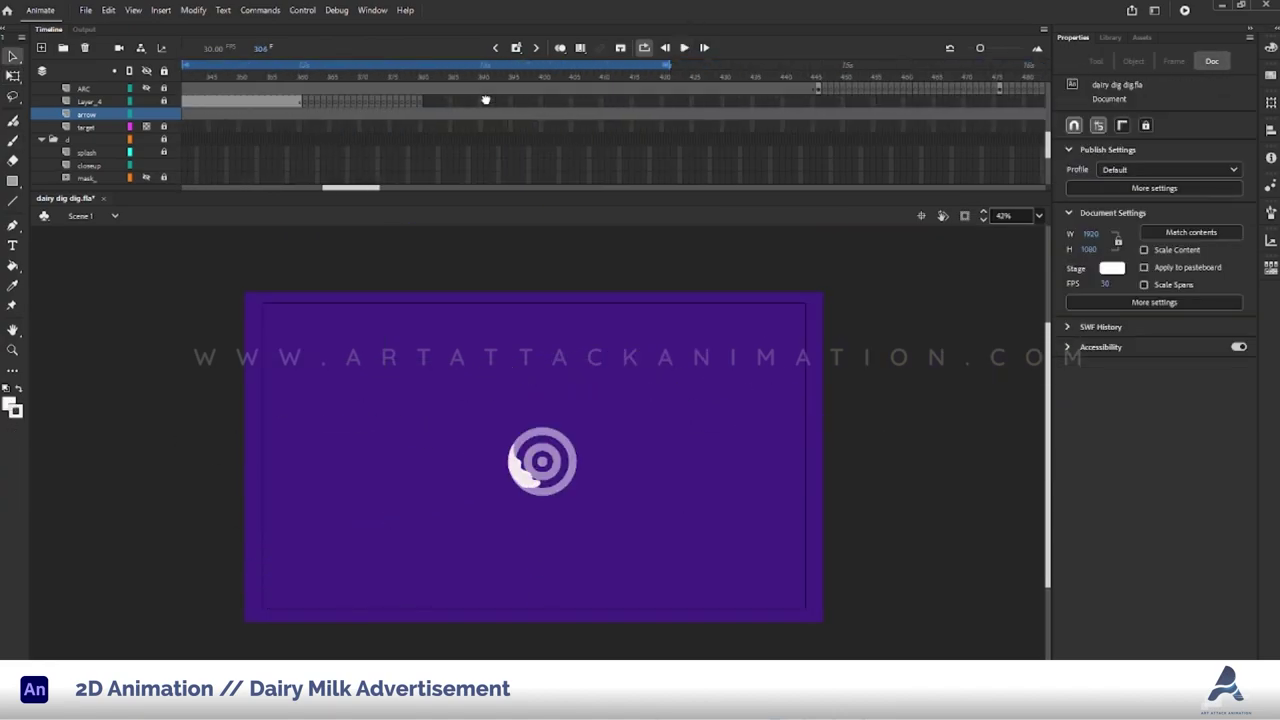
{"action": "left_click", "coordinate": [536, 74]}
{"action": "left_click_drag", "start_coordinate": [536, 74], "coordinate": [531, 106]}
Compare the arrow on frame 257 with its neighbours using onion skinning and clean up the arrowhead's edge with the Eraser.
{"action": "left_click", "coordinate": [572, 114]}
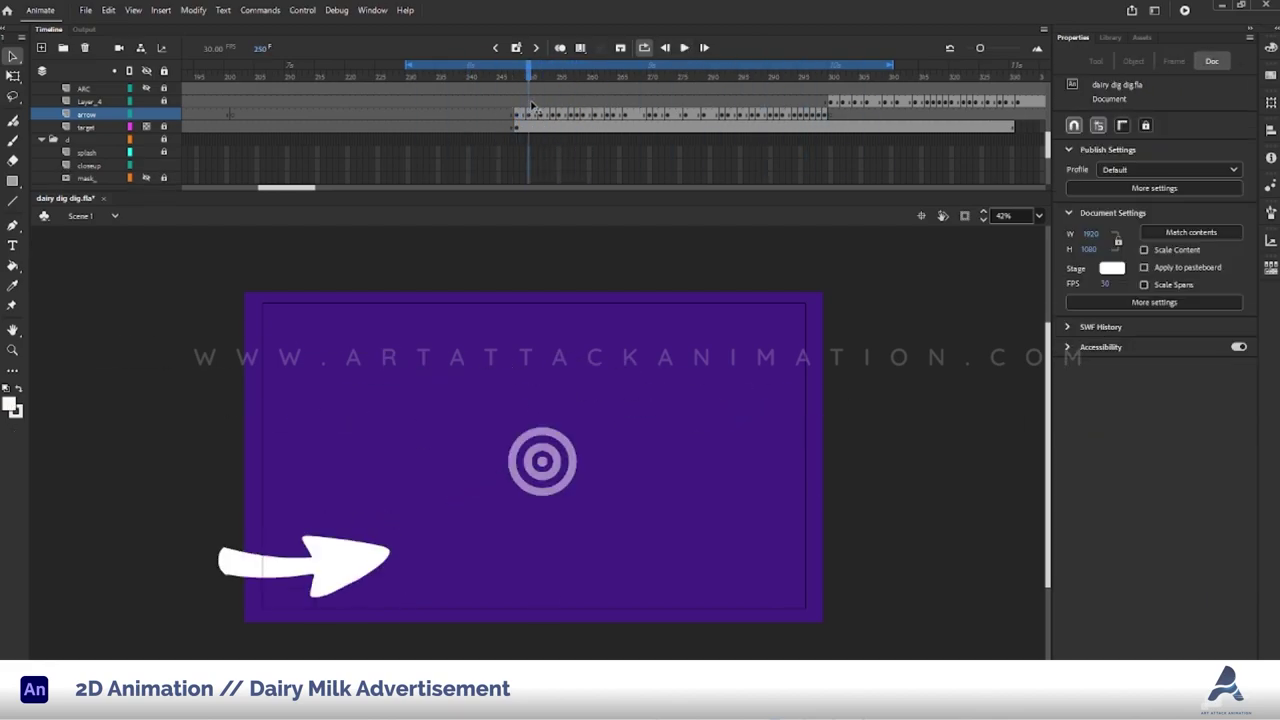
{"action": "left_click", "coordinate": [571, 114]}
{"action": "left_click", "coordinate": [560, 47]}
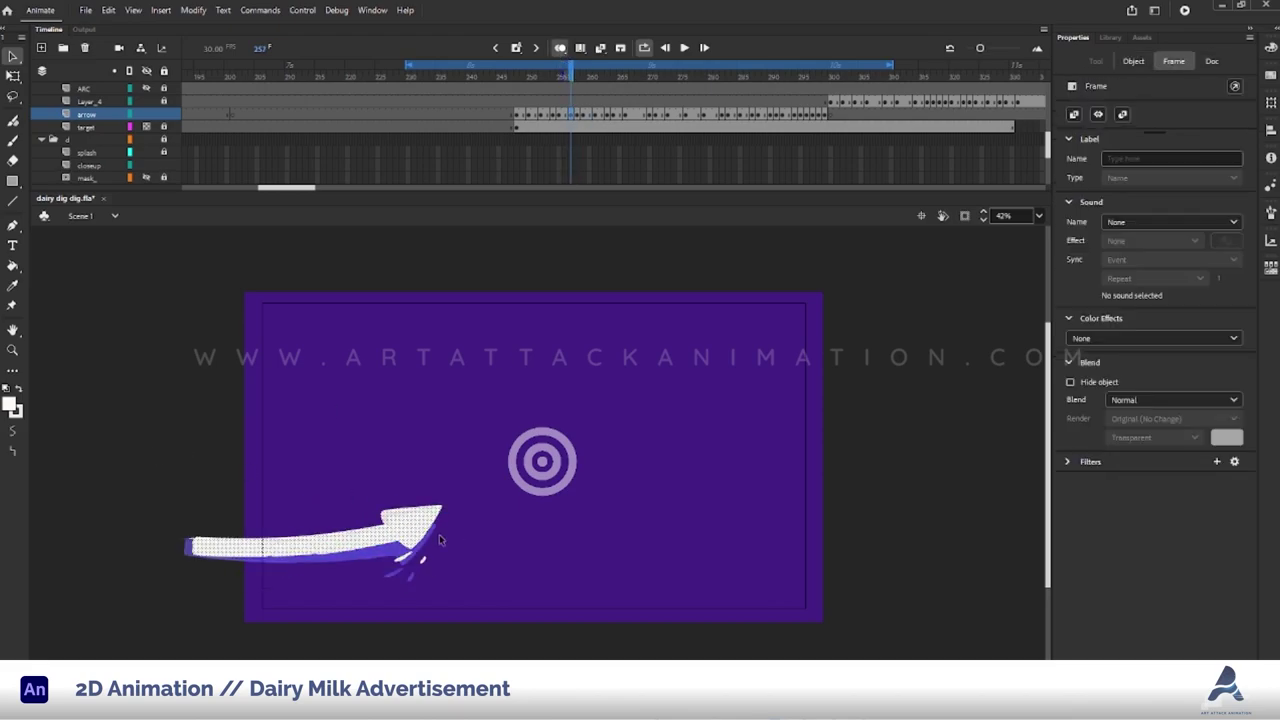
{"action": "key", "text": "q"}
{"action": "key", "text": "Escape"}
{"action": "mouse_move", "coordinate": [571, 76]}
{"action": "left_mouse_down"}
{"action": "mouse_move", "coordinate": [520, 76]}
{"action": "mouse_move", "coordinate": [586, 76]}
{"action": "mouse_move", "coordinate": [514, 77]}
{"action": "mouse_move", "coordinate": [551, 88]}
{"action": "mouse_move", "coordinate": [571, 77]}
{"action": "left_mouse_up"}
{"action": "key", "text": "e"}
{"action": "scroll", "coordinate": [380, 567], "scroll_direction": "up", "scroll_amount": 5}
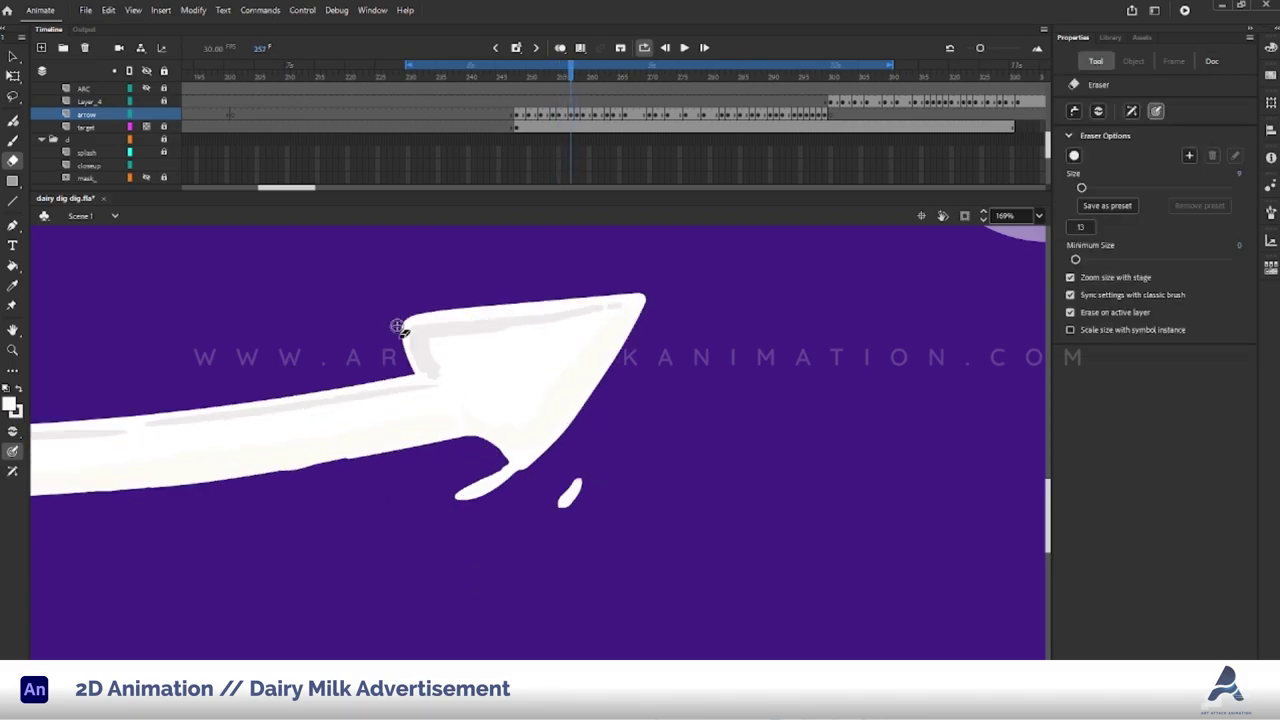
Turn off the target layer's transparency and play back the arrow animation with the solid white target.
{"action": "key", "text": "v"}
{"action": "key", "text": "Return"}
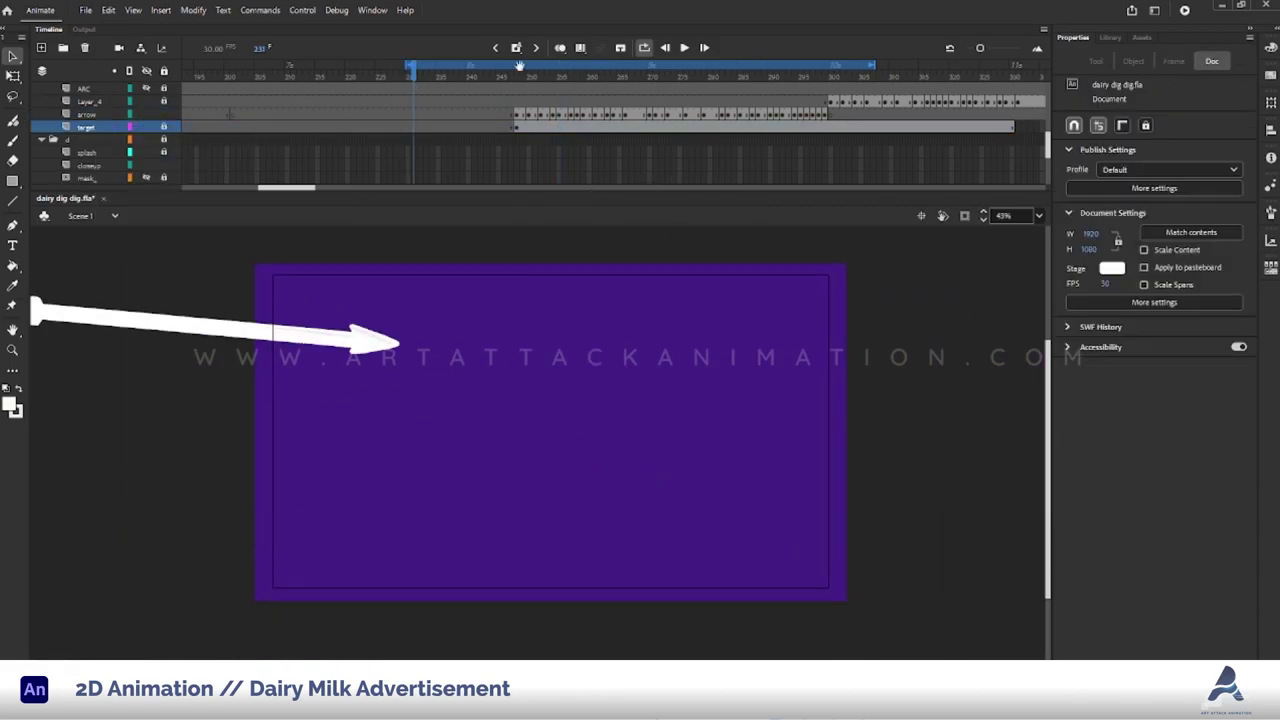
{"action": "key", "text": "Return"}
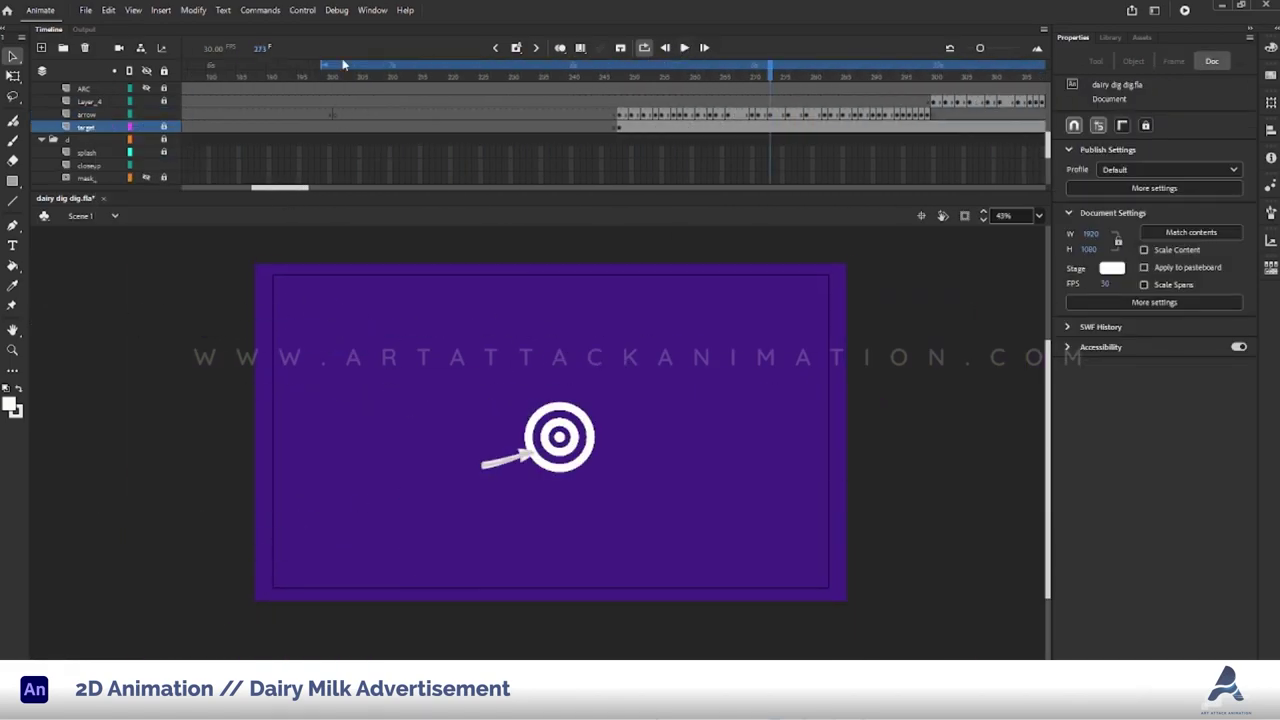
{"action": "key", "text": "z"}
{"action": "key", "text": "Return"}
{"action": "left_click", "coordinate": [291, 594]}
{"action": "left_click", "coordinate": [152, 128]}
Inspect the arrow on frames 252 to 258 and touch up its shaft on frame 255 with the Classic Brush.
{"action": "left_click", "coordinate": [522, 117]}
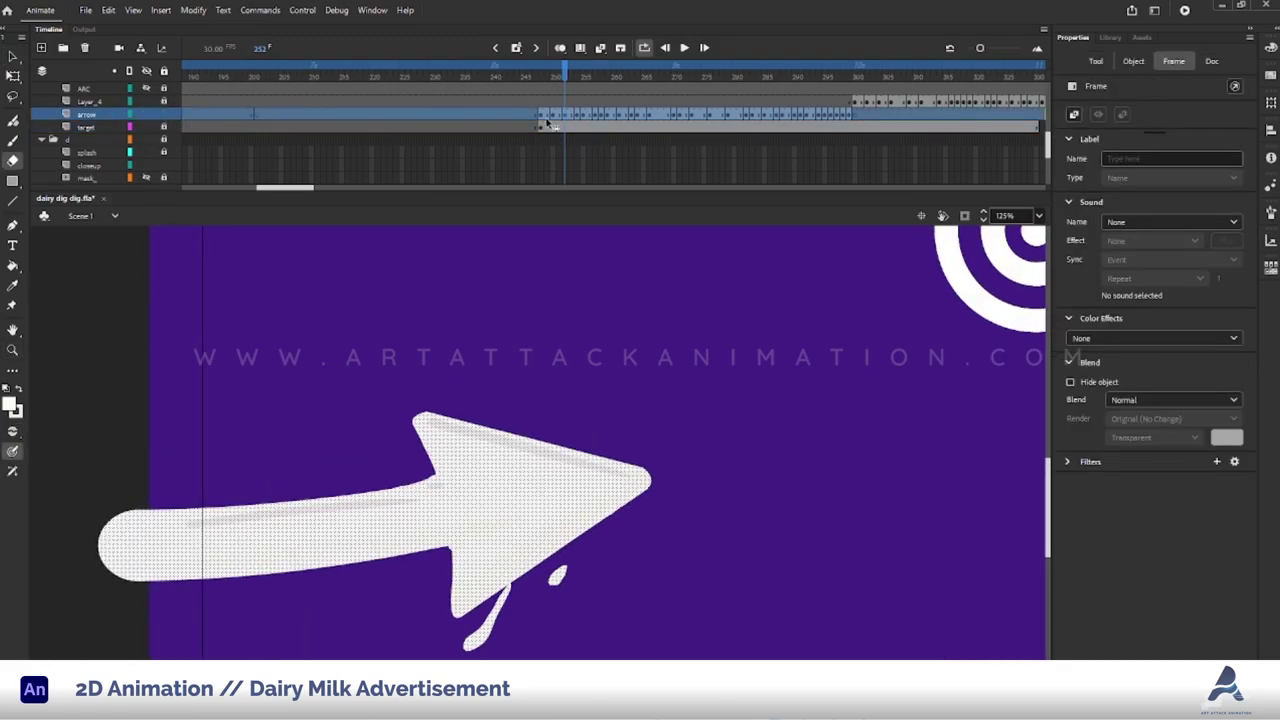
{"action": "key", "text": "e"}
{"action": "key", "text": "v"}
{"action": "key", "text": "period"}
{"action": "key", "text": "period"}
{"action": "key", "text": "period"}
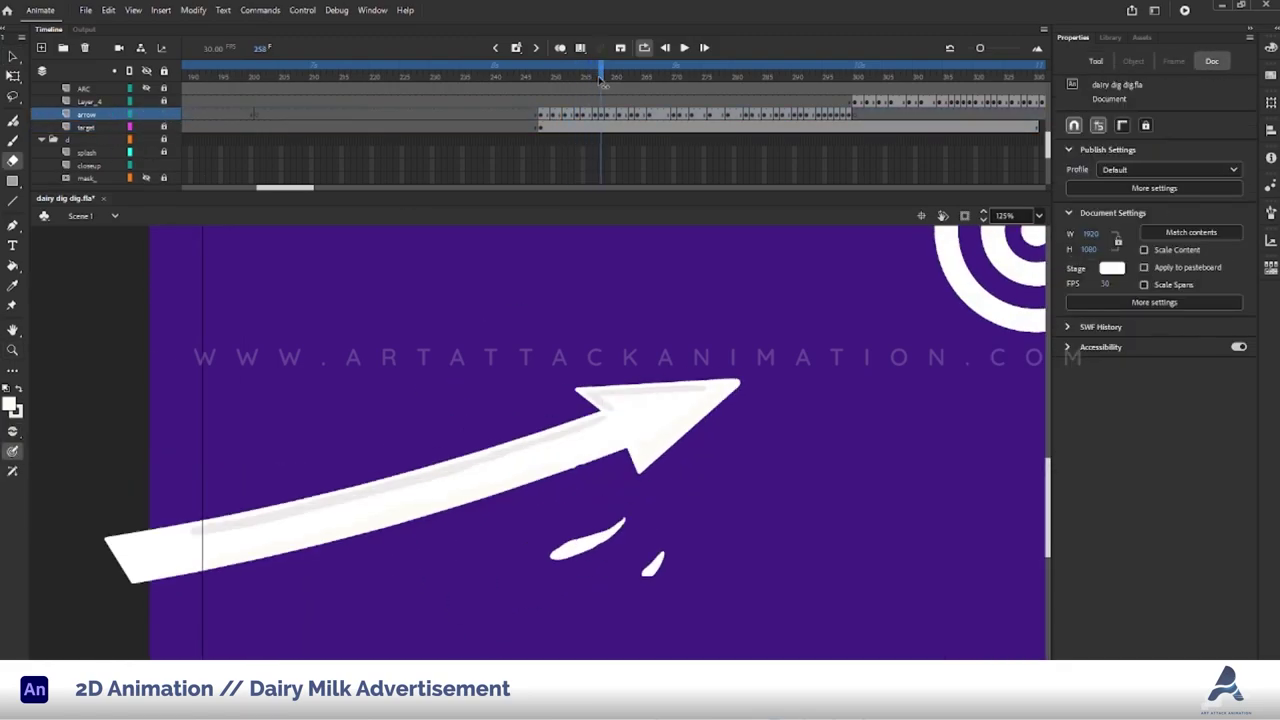
{"action": "key", "text": "b"}
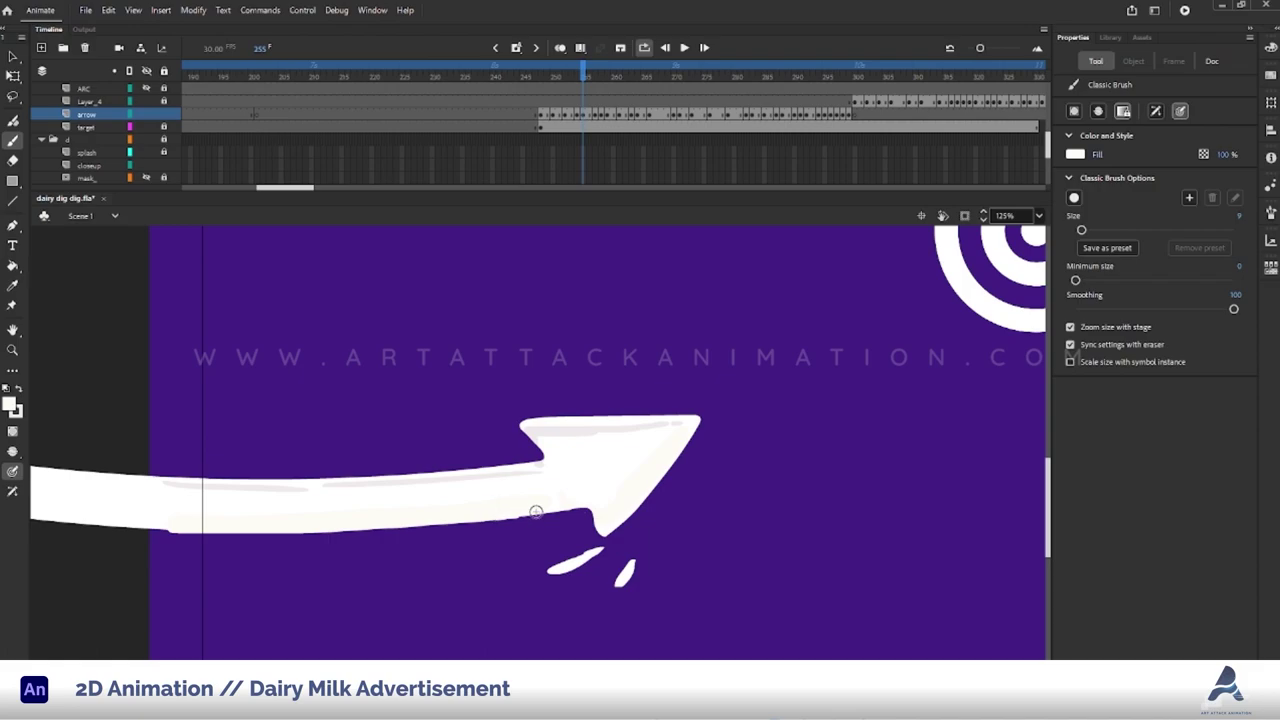
Play back the finished arrow and target animation and save the document.
{"action": "key", "text": "Return"}
{"action": "key", "text": "ctrl+2"}
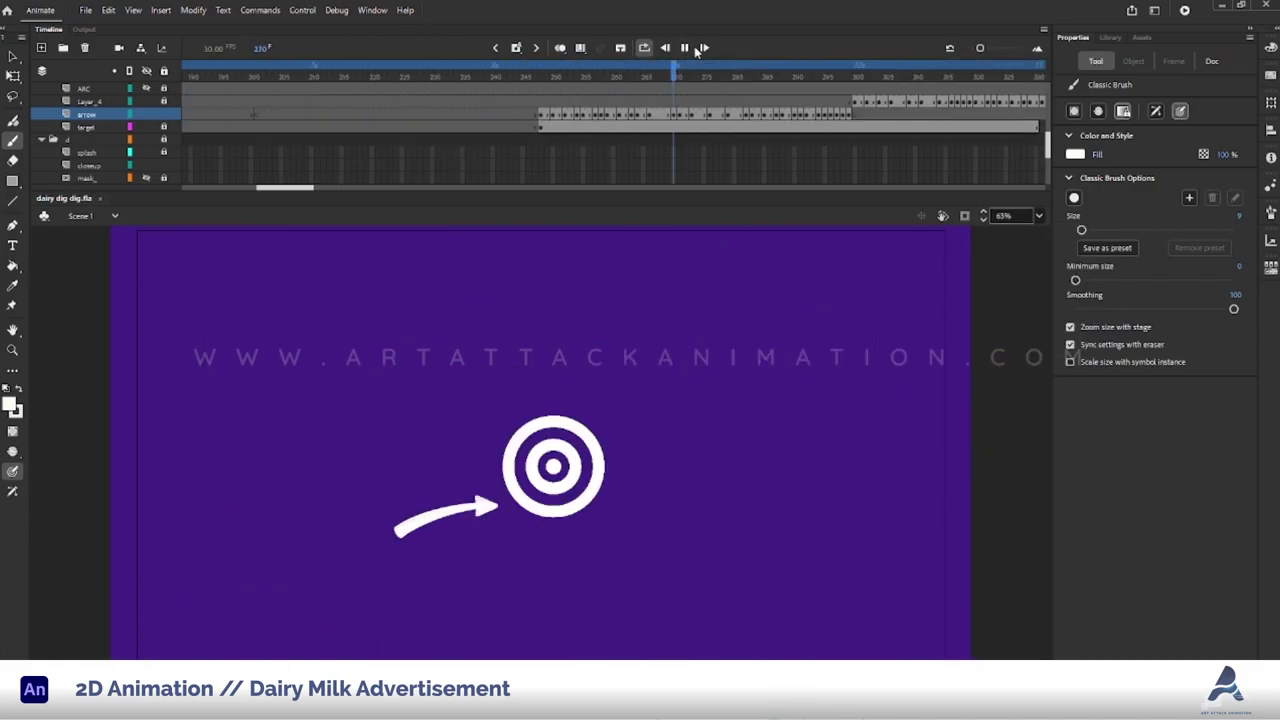
{"action": "left_click", "coordinate": [608, 115]}
{"action": "key", "text": "Return"}
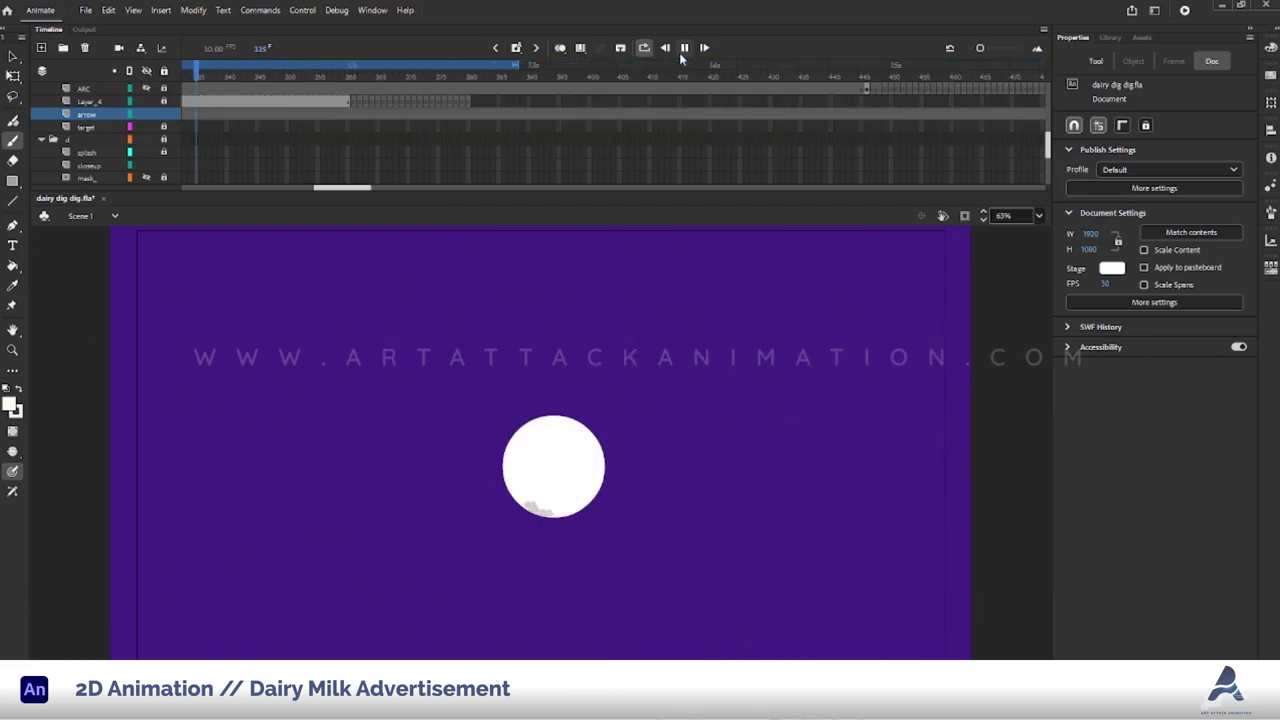
{"action": "key", "text": "ctrl+s"}
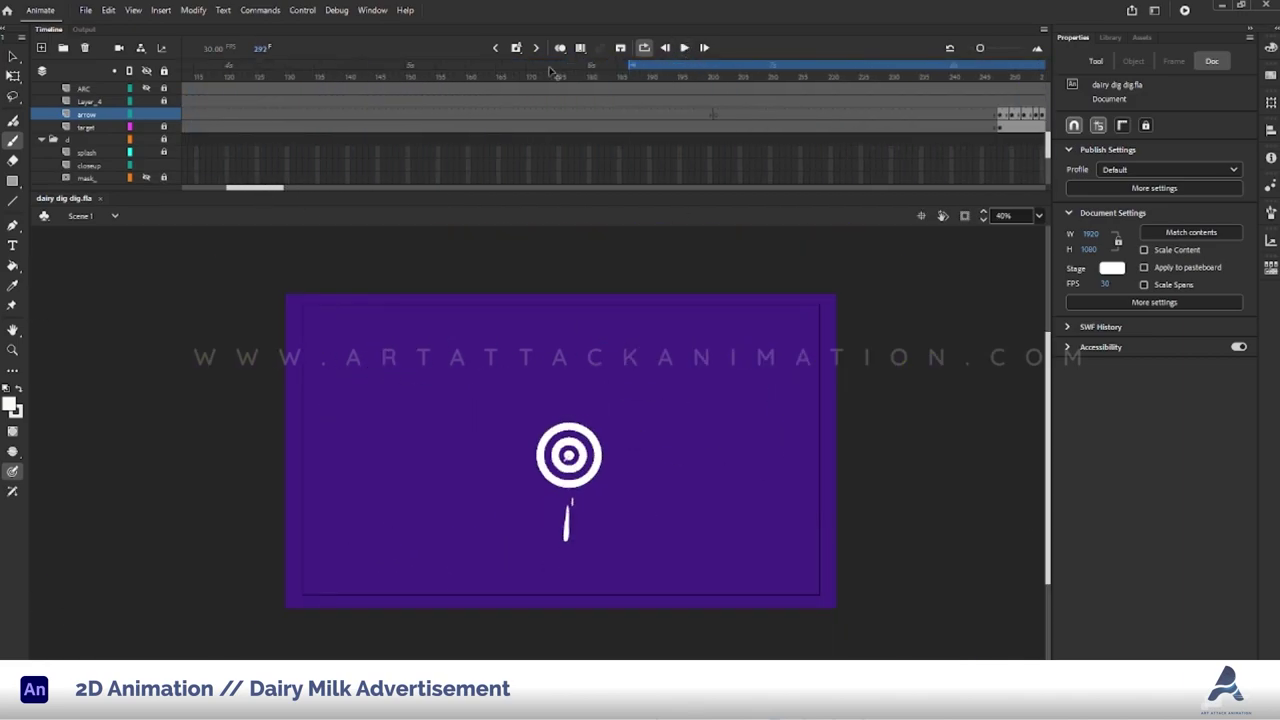
{"action": "left_click_drag", "start_coordinate": [400, 78], "coordinate": [512, 78]}
{"action": "key", "text": "Return"}
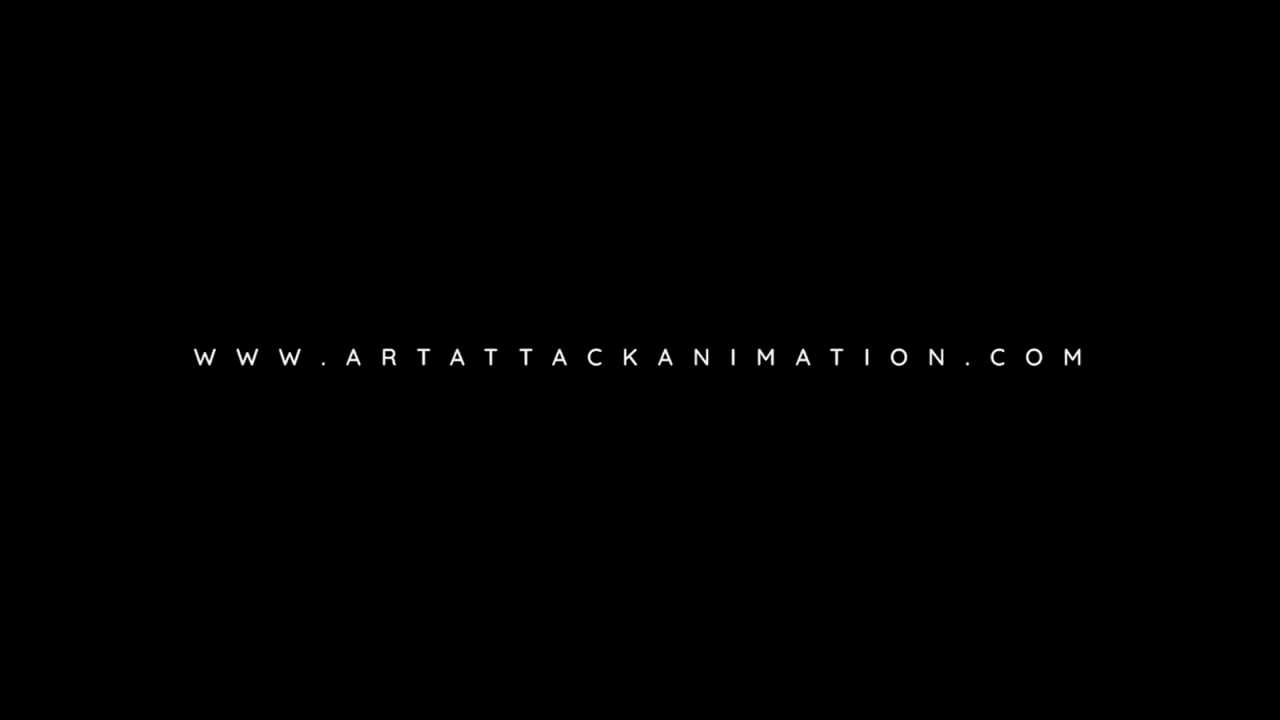